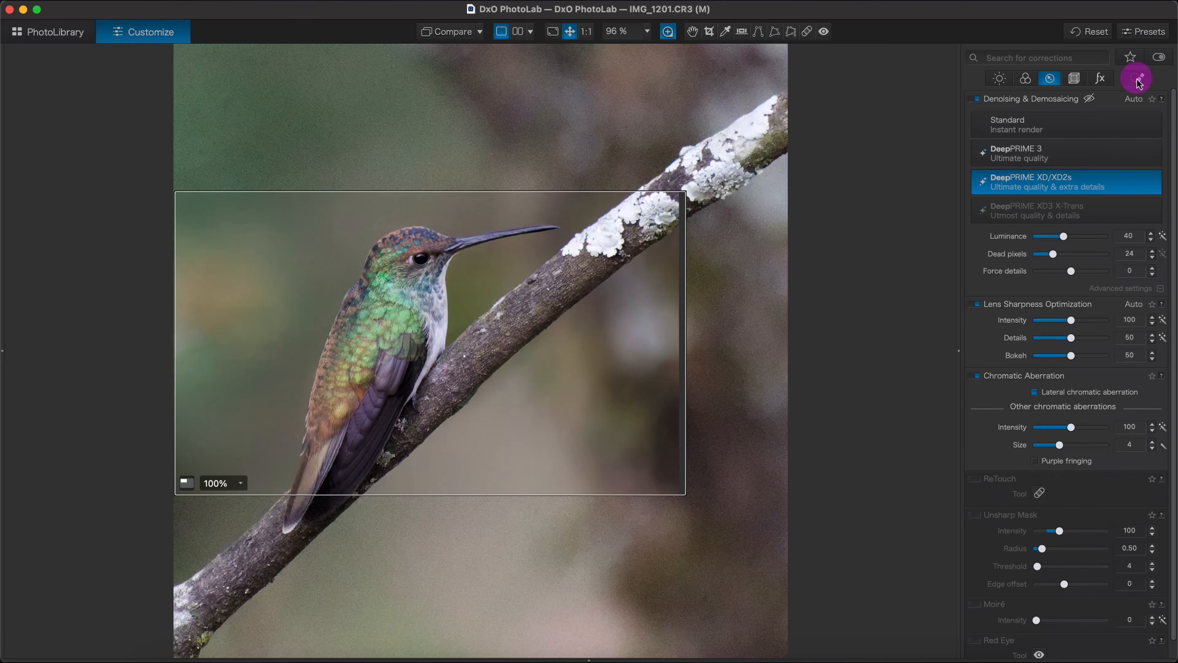
- Open the hummingbird photo's local adjustments and set the mask's local denoising Force details to 40
click(1137, 78)
click(338, 185)
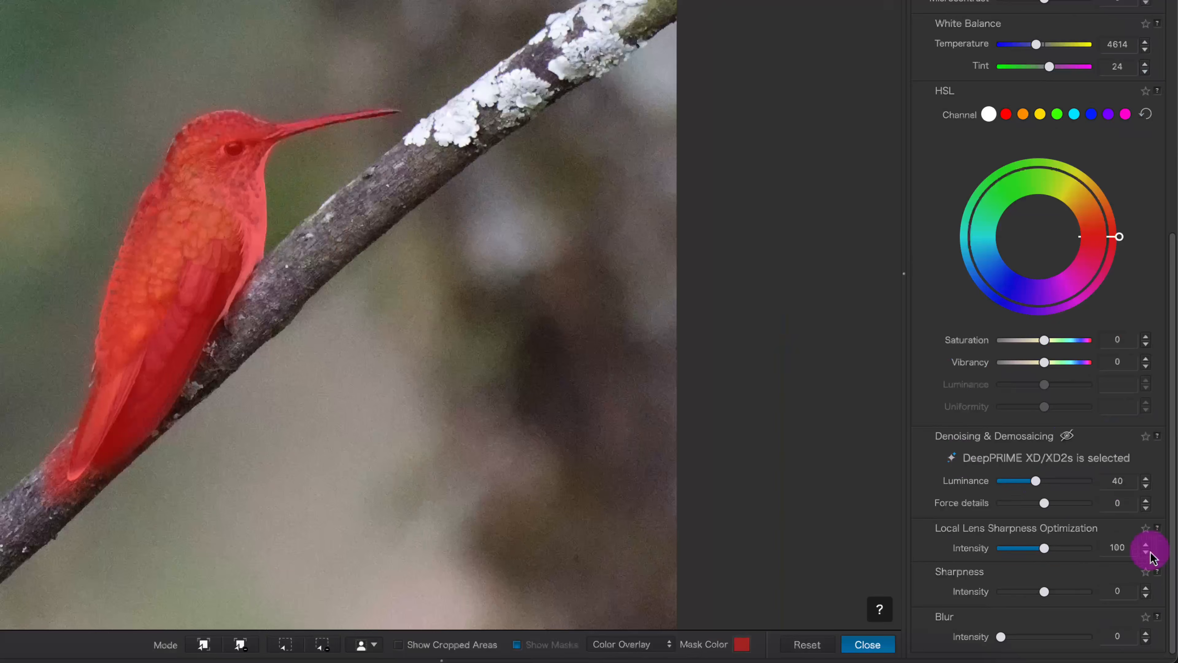
drag(1044, 505, 1060, 507)
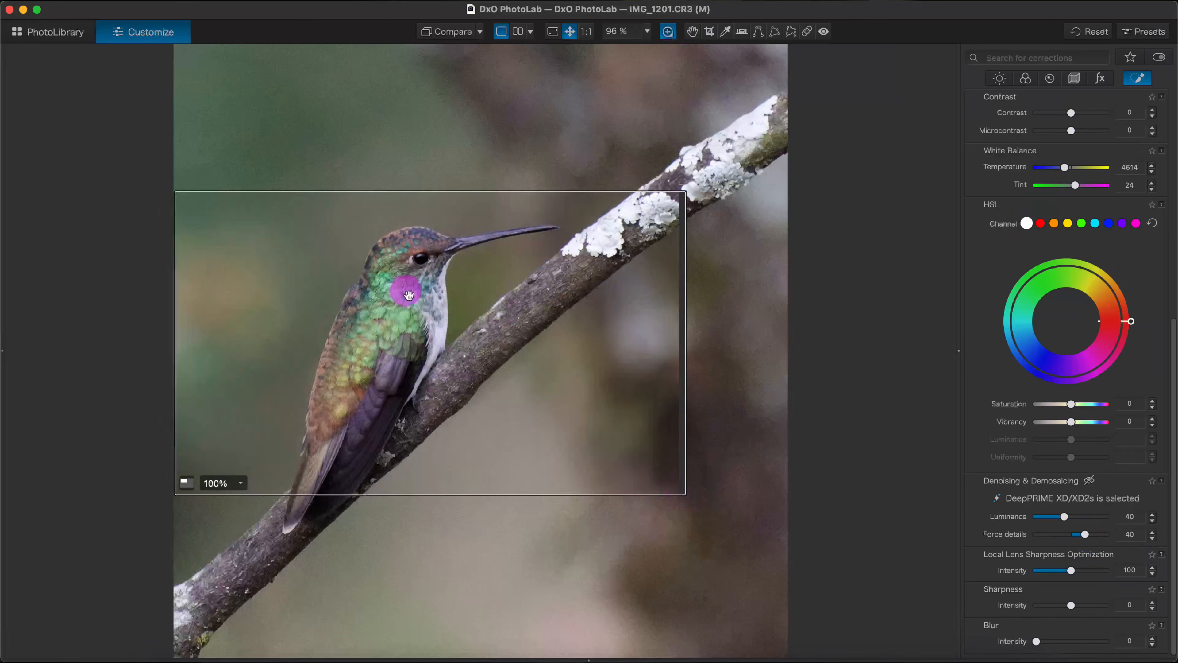
drag(1085, 534, 1092, 534)
drag(1071, 605, 1081, 605)
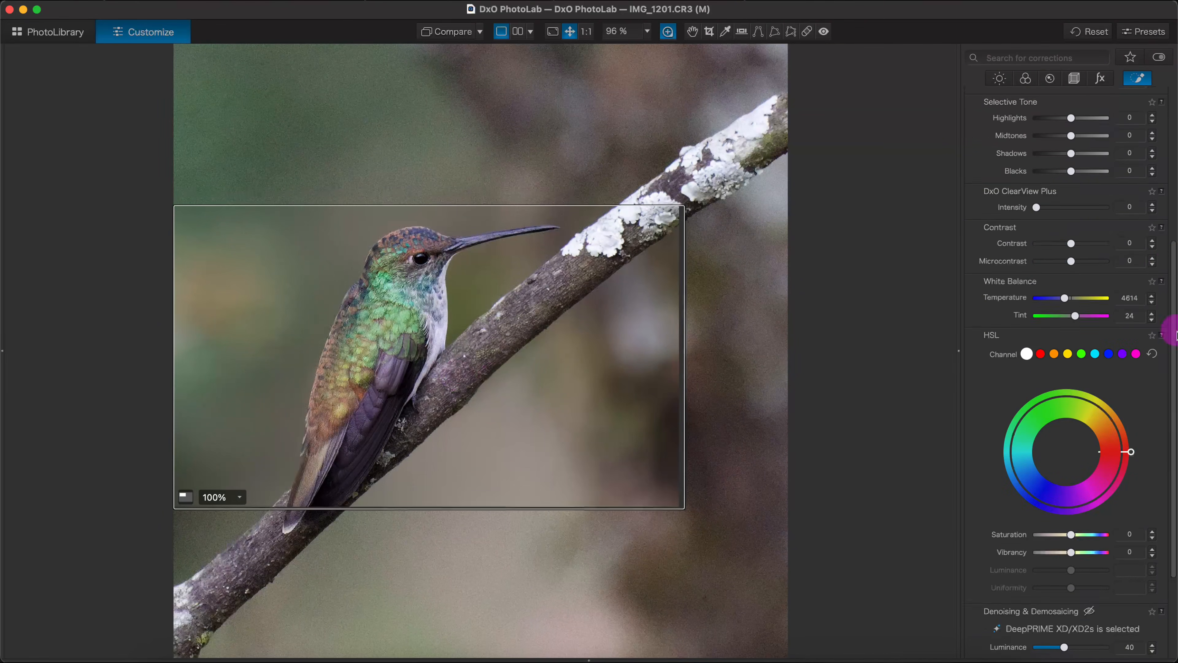
- Toggle the local adjustments on the hummingbird photo to compare the image with and without them
scroll(1076, 509, down, 1)
scroll(1076, 418, up, 10)
click(978, 99)
click(378, 361)
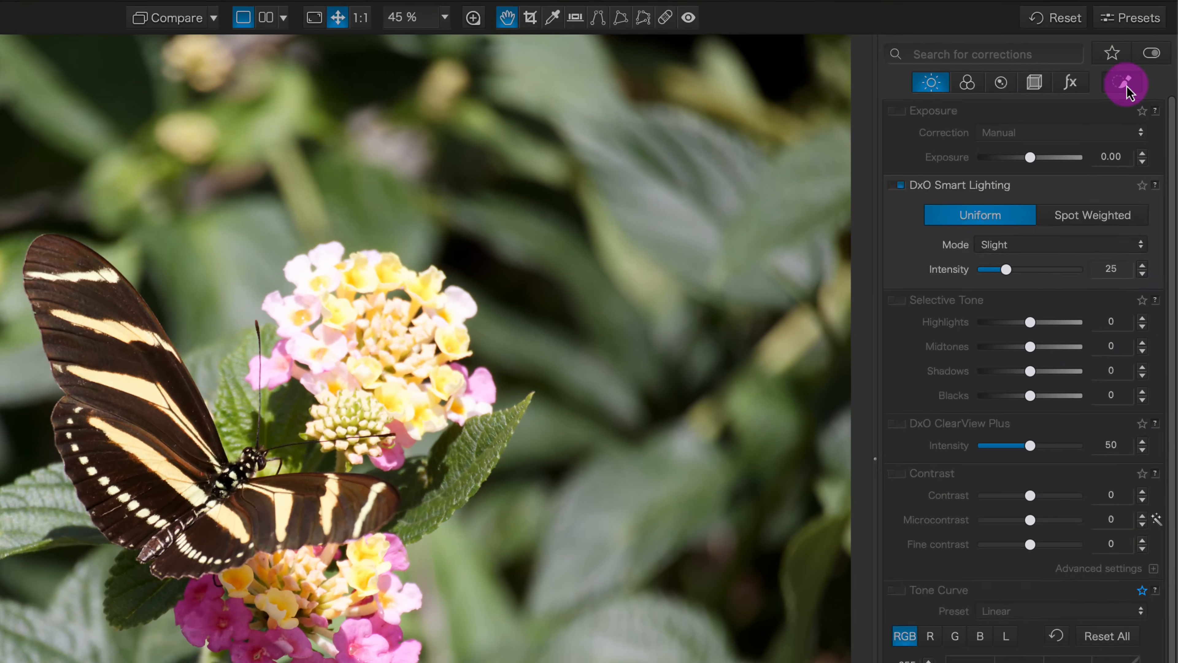
- Start an AI mask in the butterfly photo's local adjustments and select the butterfly by framing an area around it
click(1126, 85)
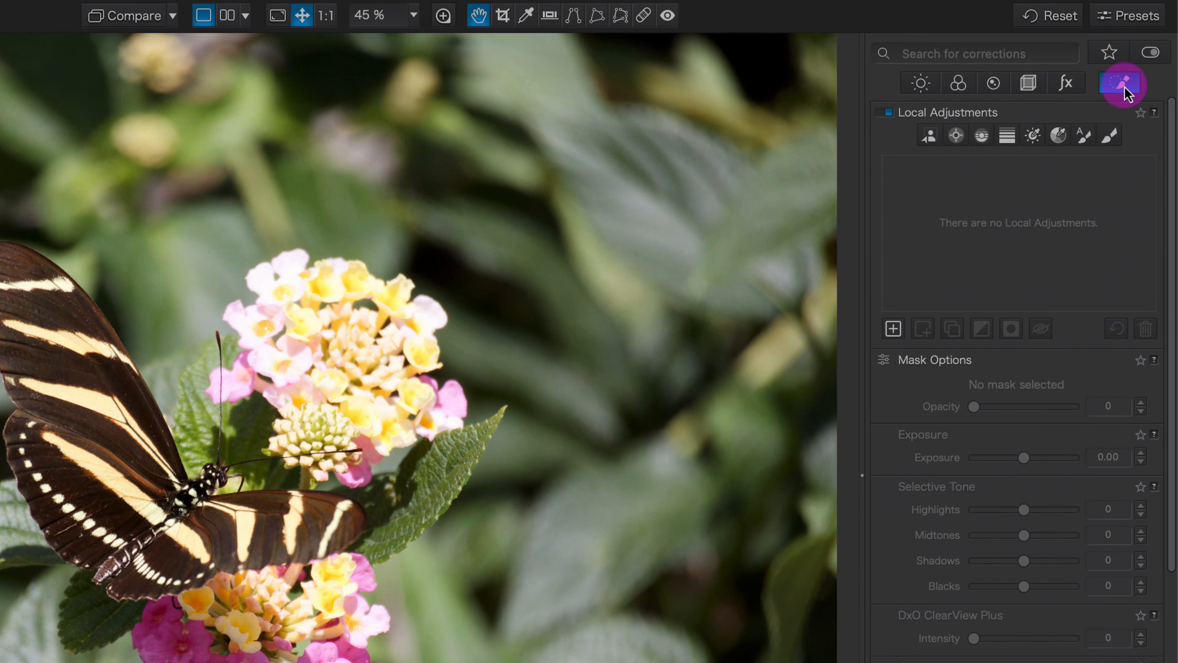
click(929, 140)
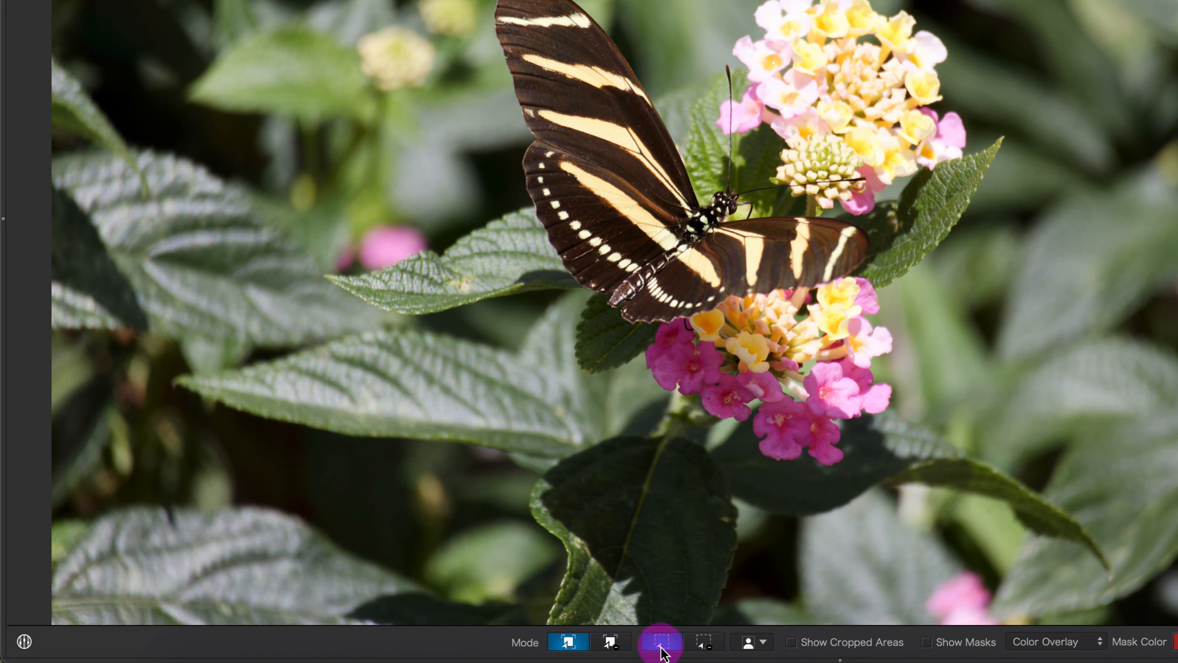
click(666, 643)
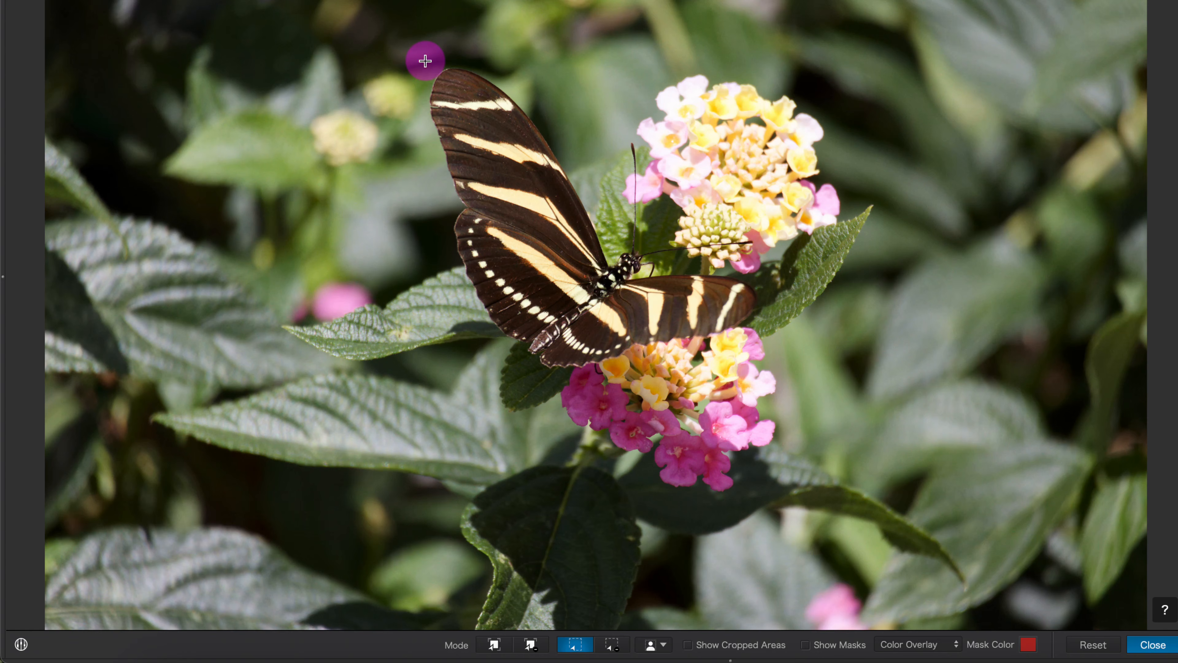
drag(425, 61, 769, 371)
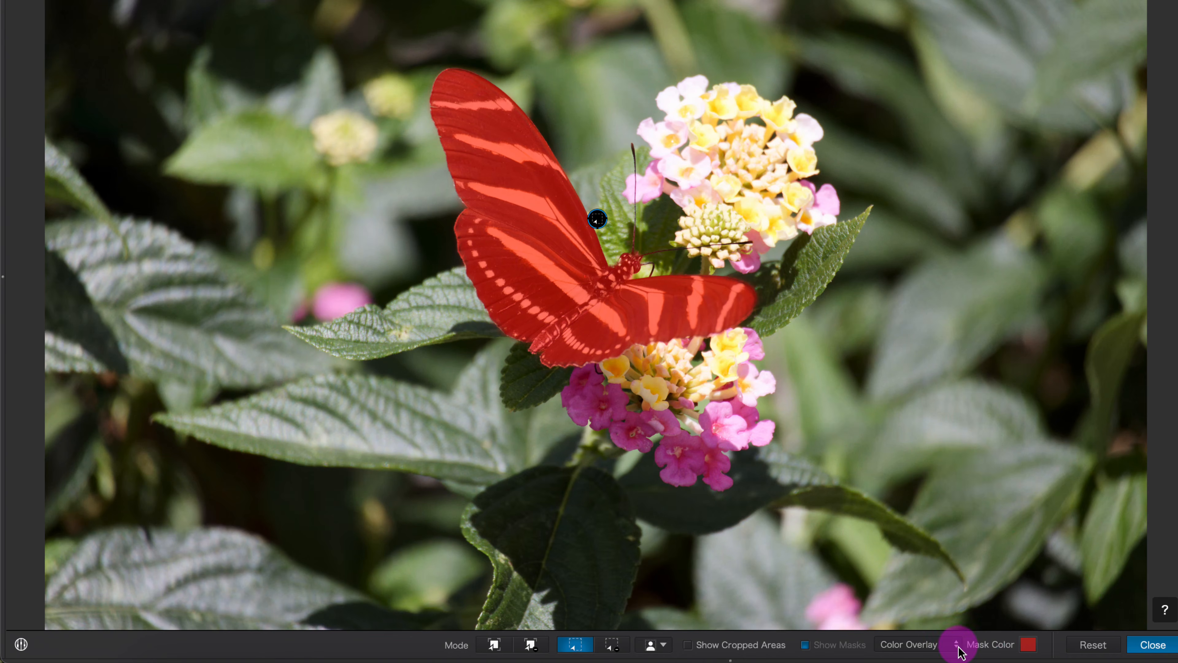
- Inspect the framed butterfly mask in Black & White display, and return to Color Overlay
click(920, 644)
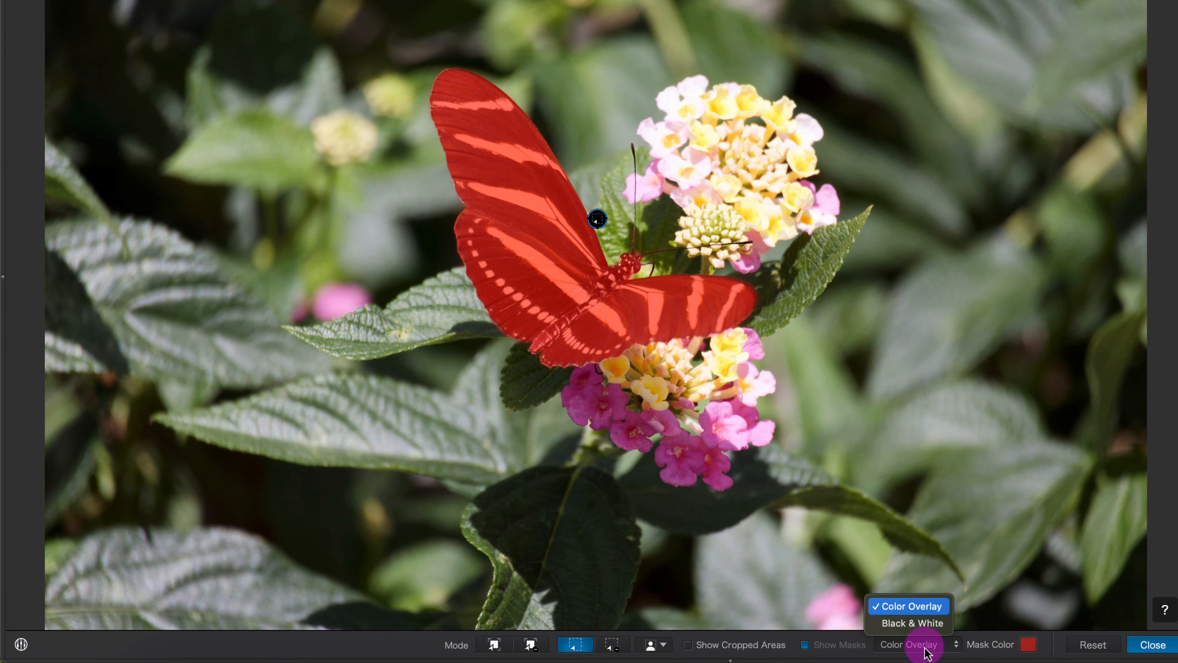
click(920, 623)
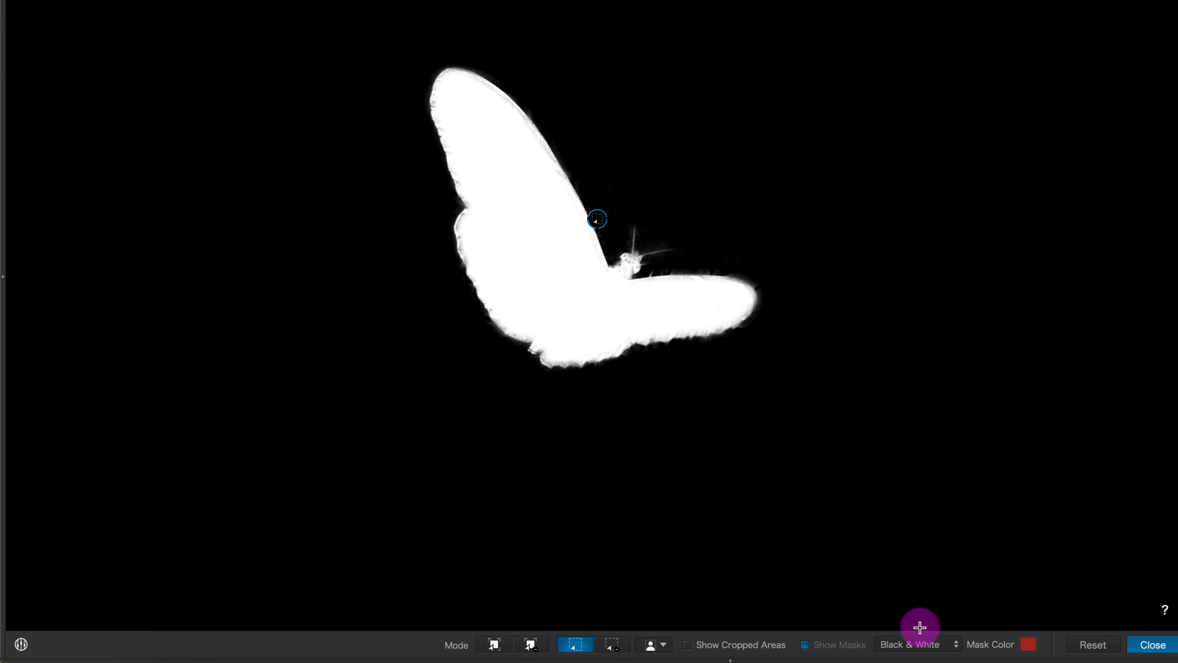
click(934, 646)
click(924, 628)
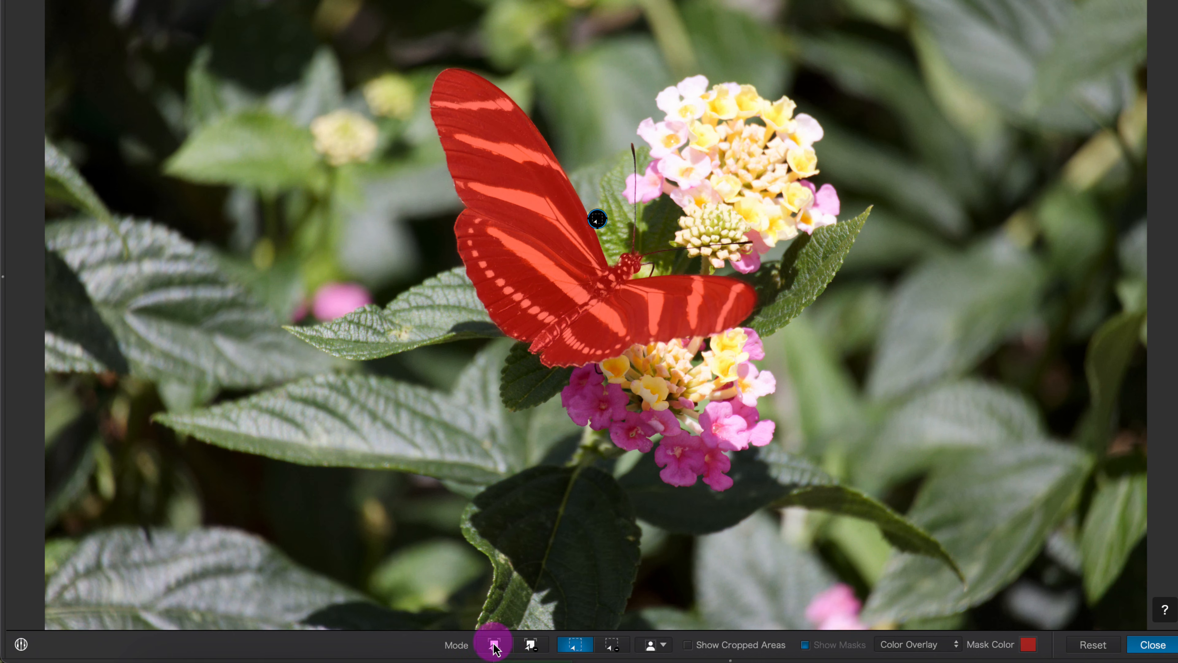
- Reset the area-based mask and create a new AI mask by picking the butterfly directly on its wing
click(1097, 646)
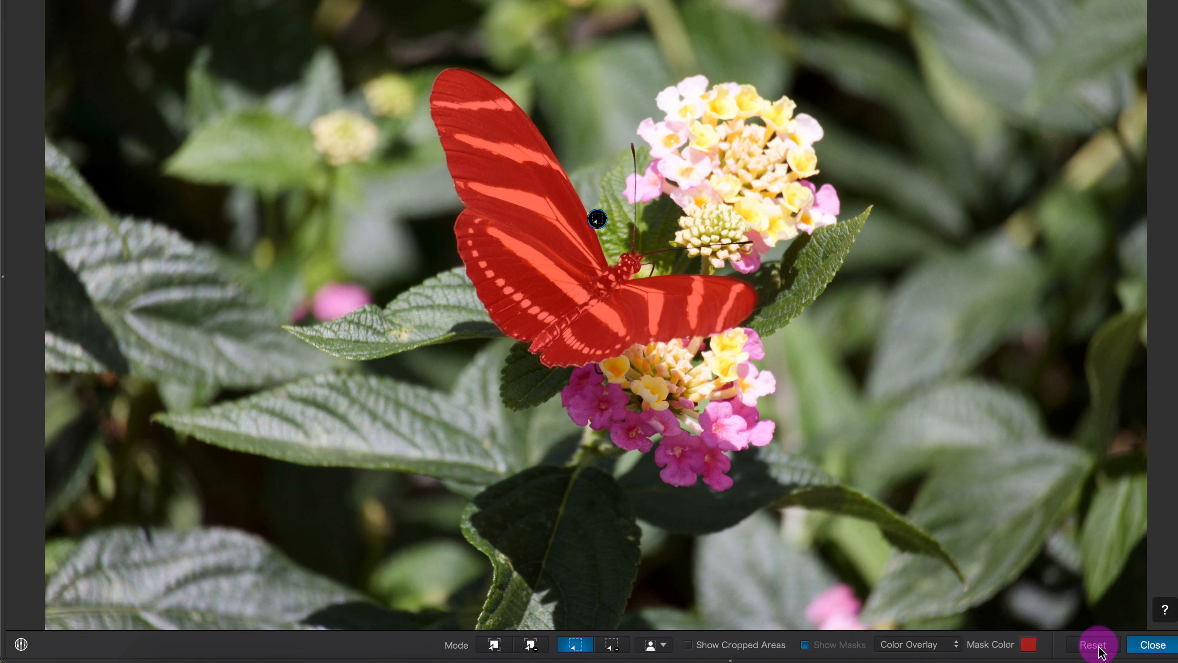
click(1090, 646)
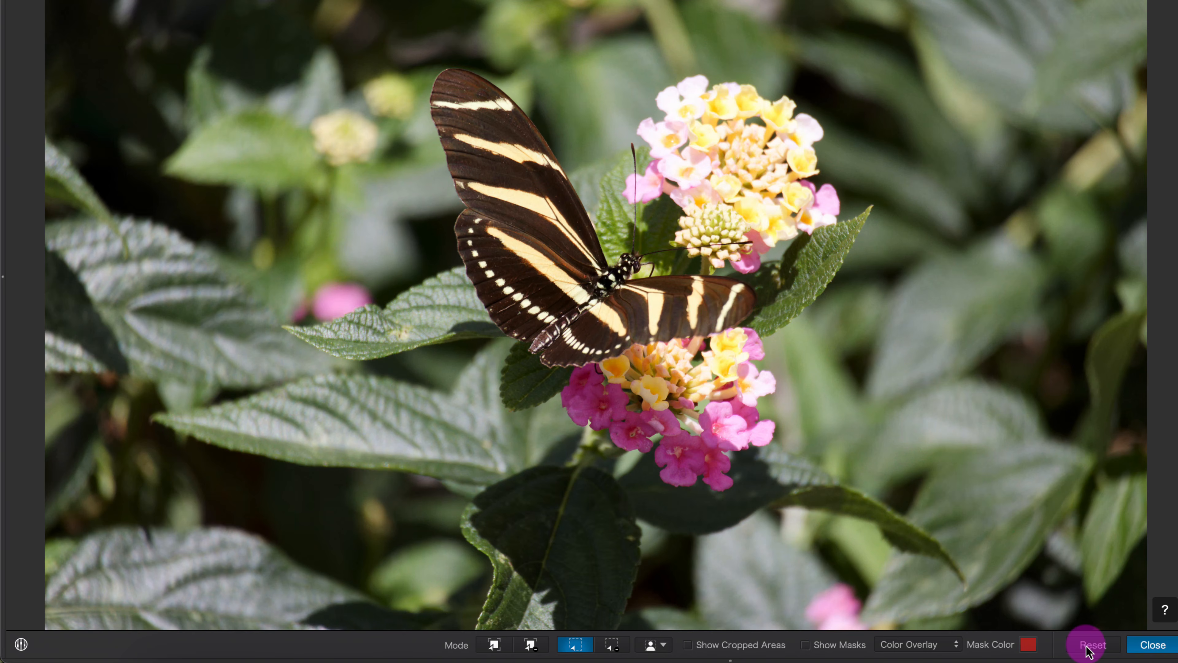
click(495, 646)
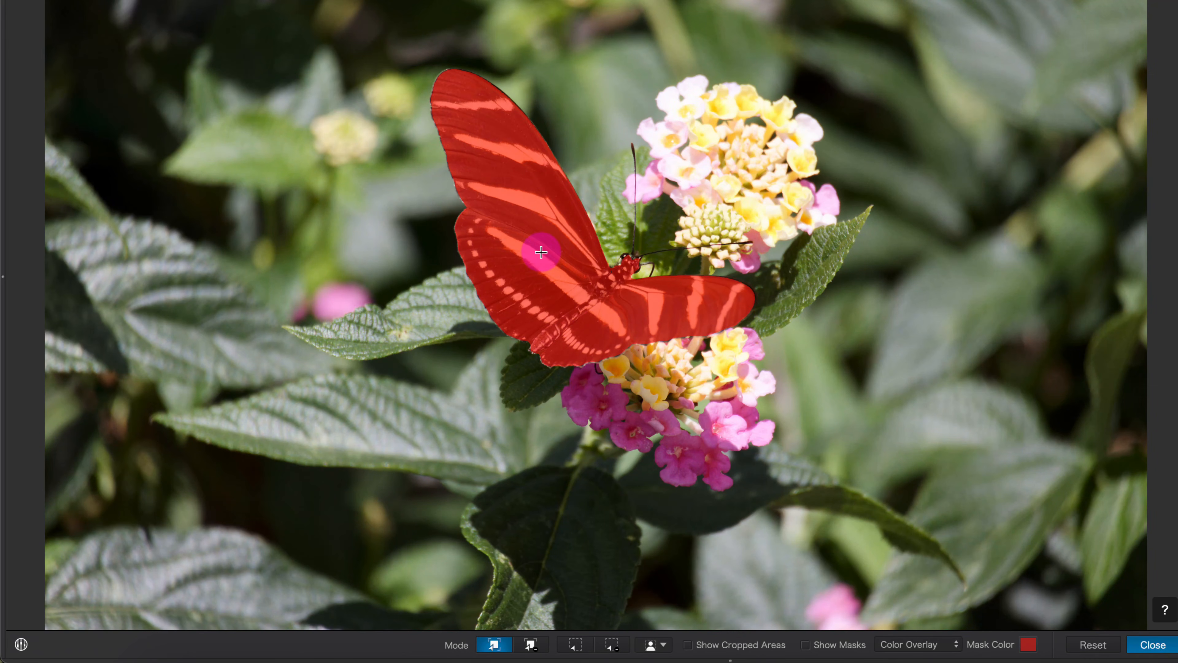
click(542, 258)
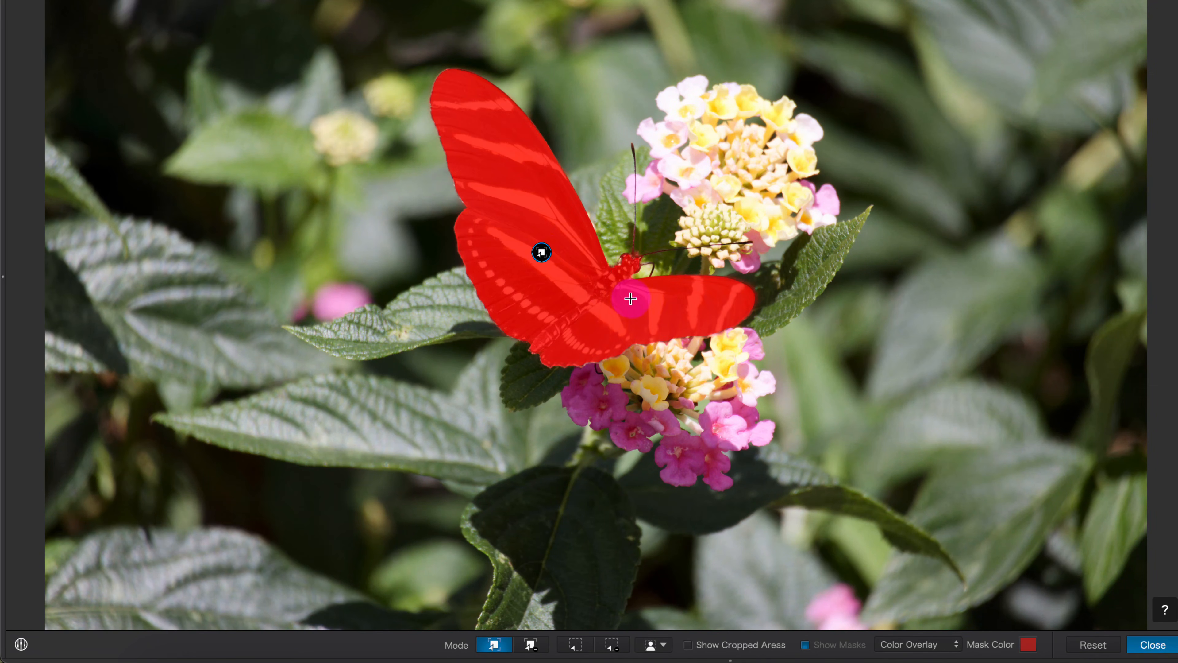
- Check the edges of the picked butterfly mask in Black & White view, and restore the Color Overlay
click(917, 645)
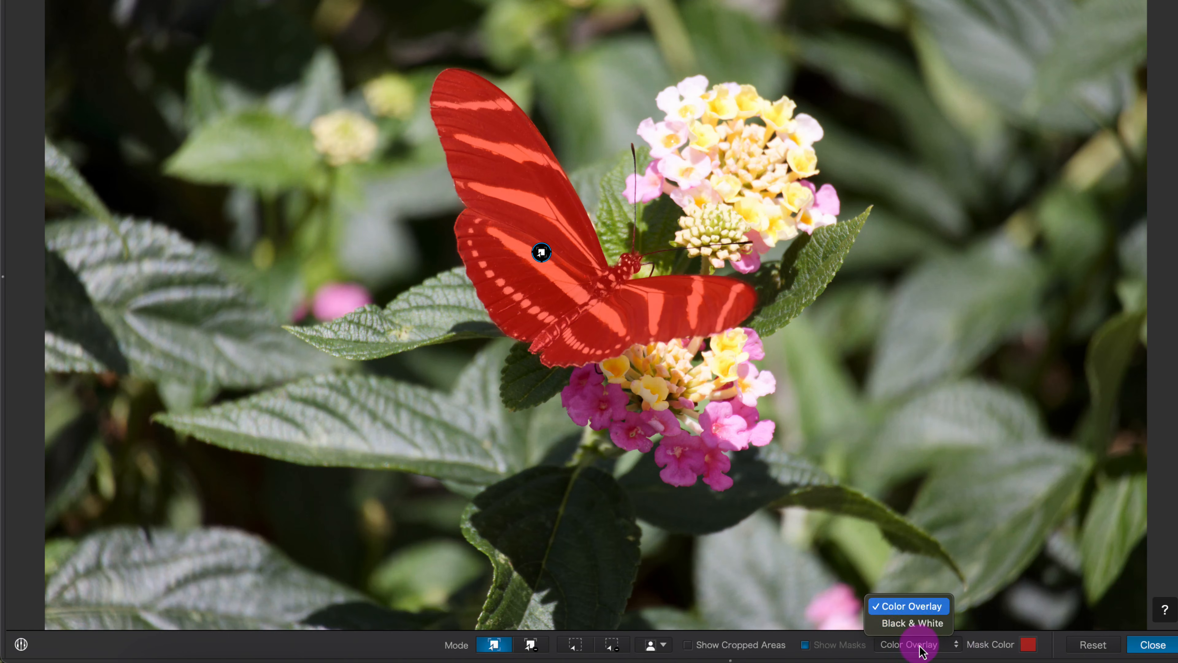
click(912, 623)
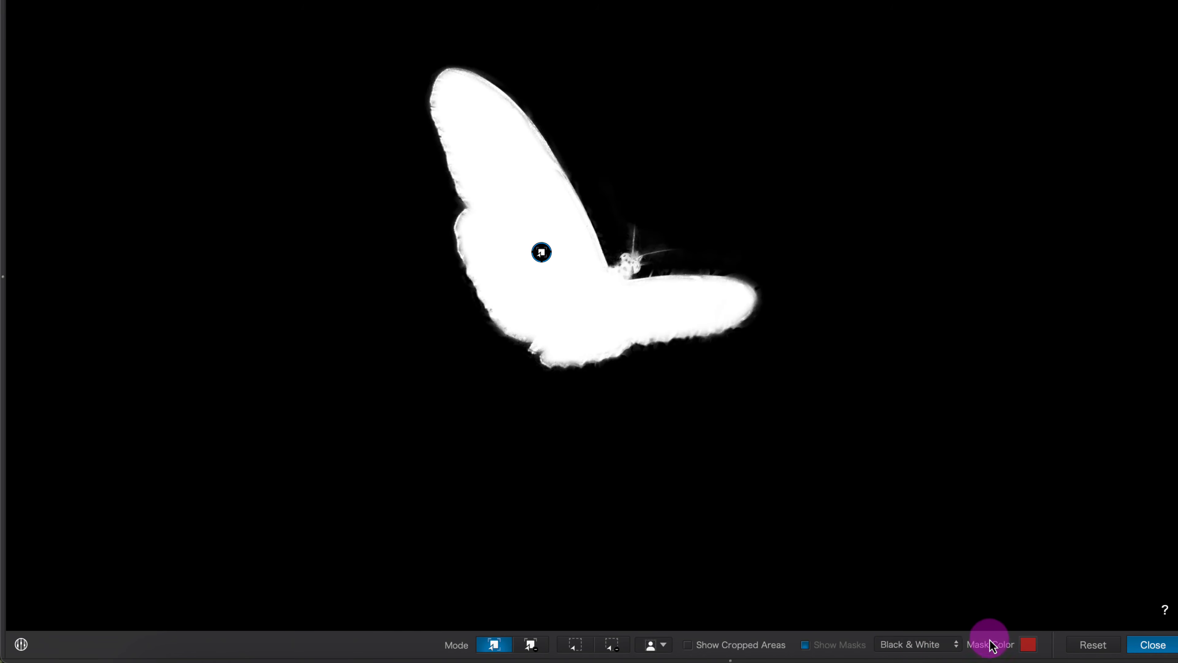
click(912, 645)
click(909, 626)
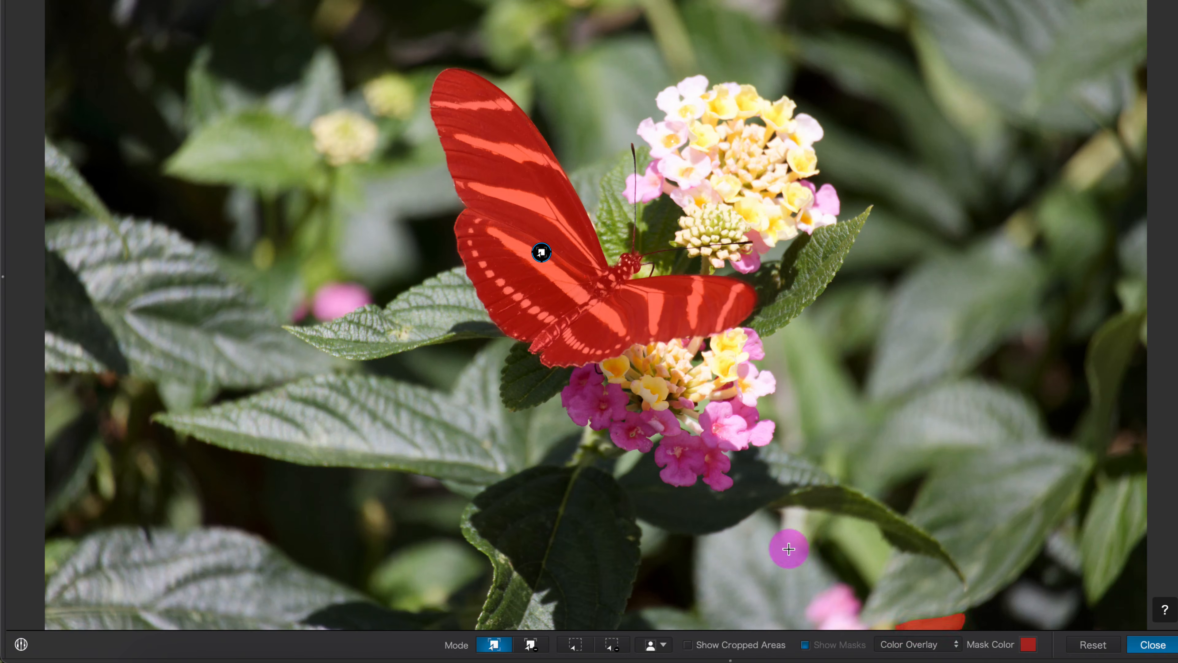
drag(788, 547, 733, 501)
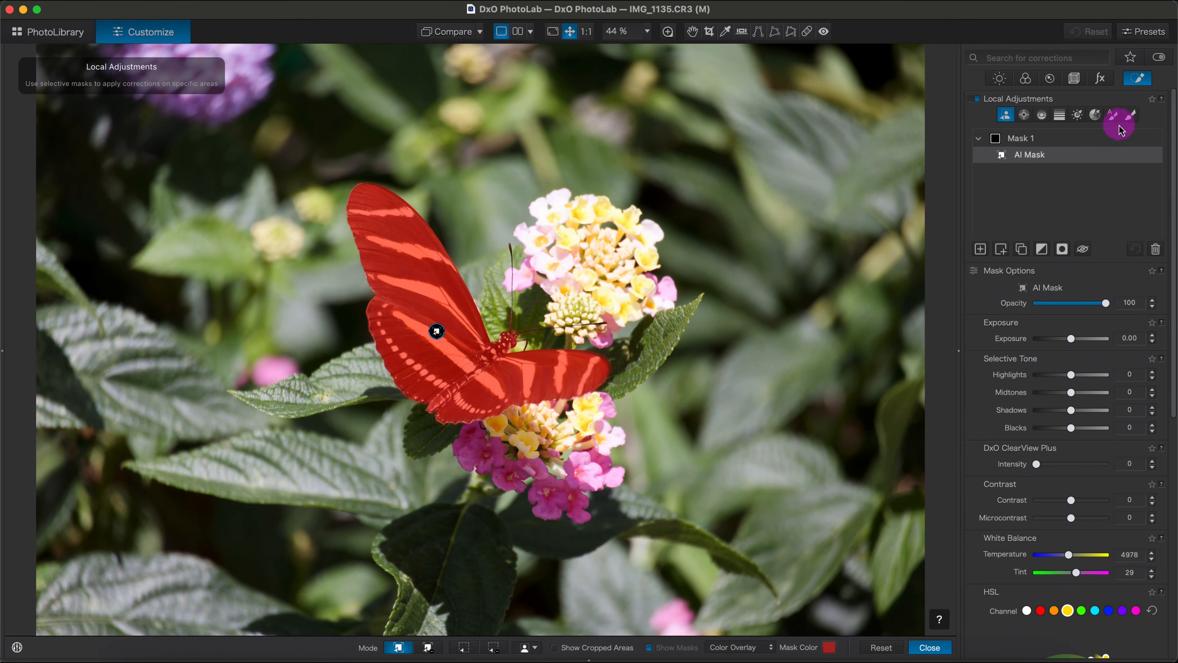
click(426, 652)
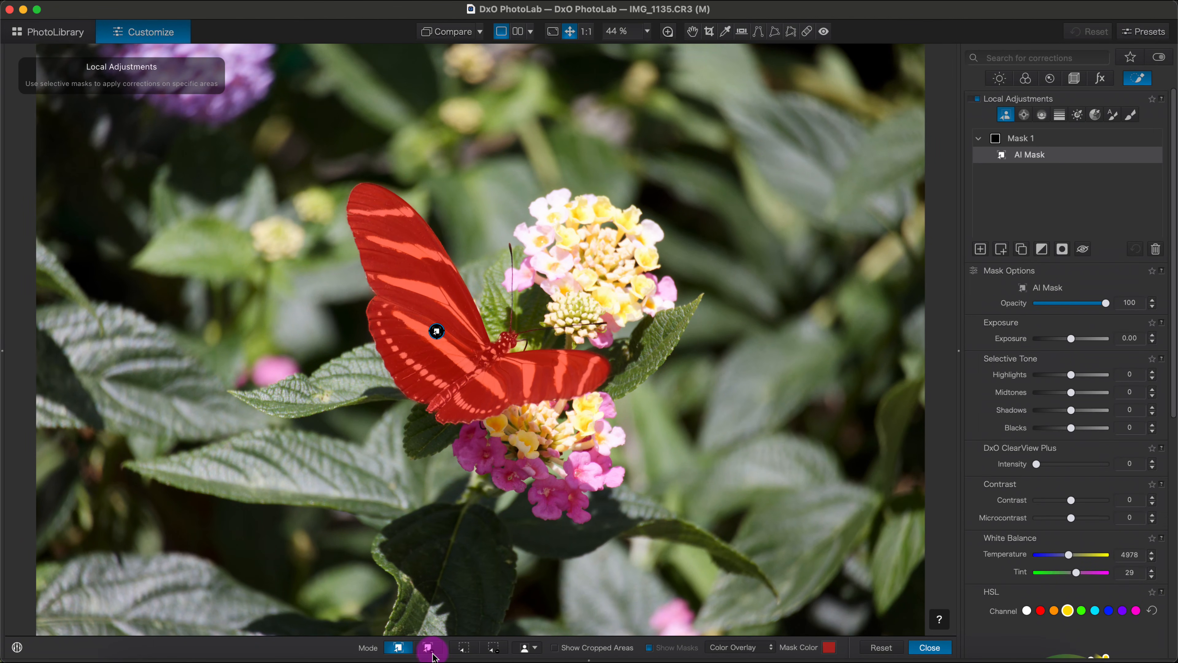
click(493, 654)
click(427, 648)
click(489, 647)
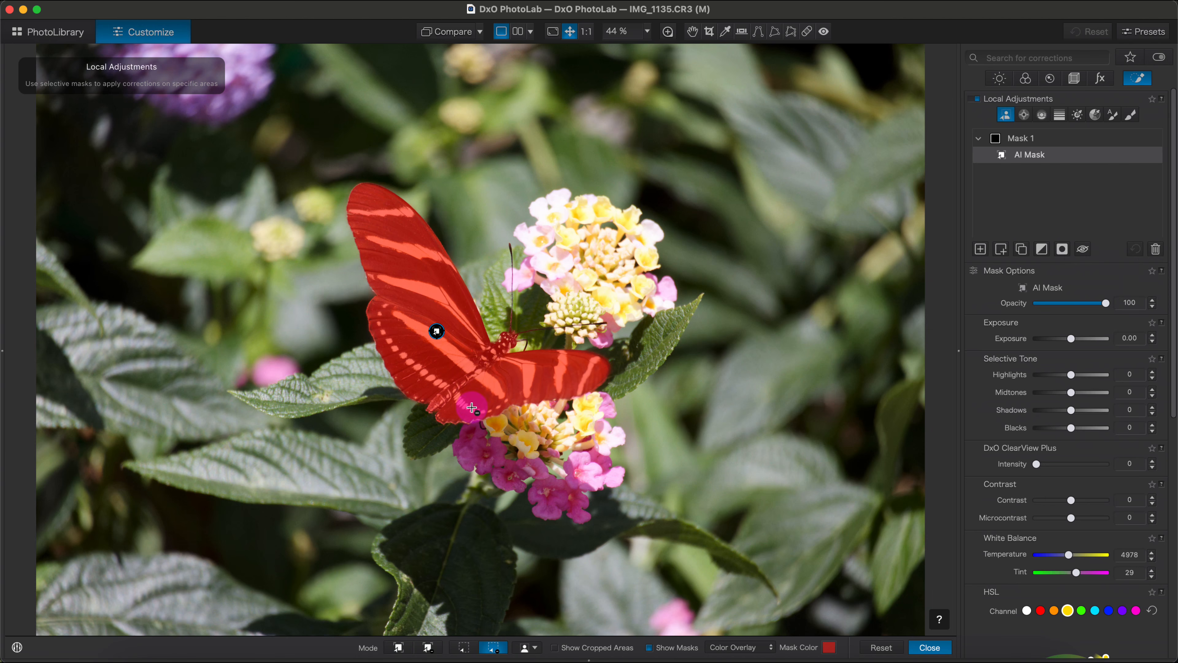
click(398, 648)
click(485, 371)
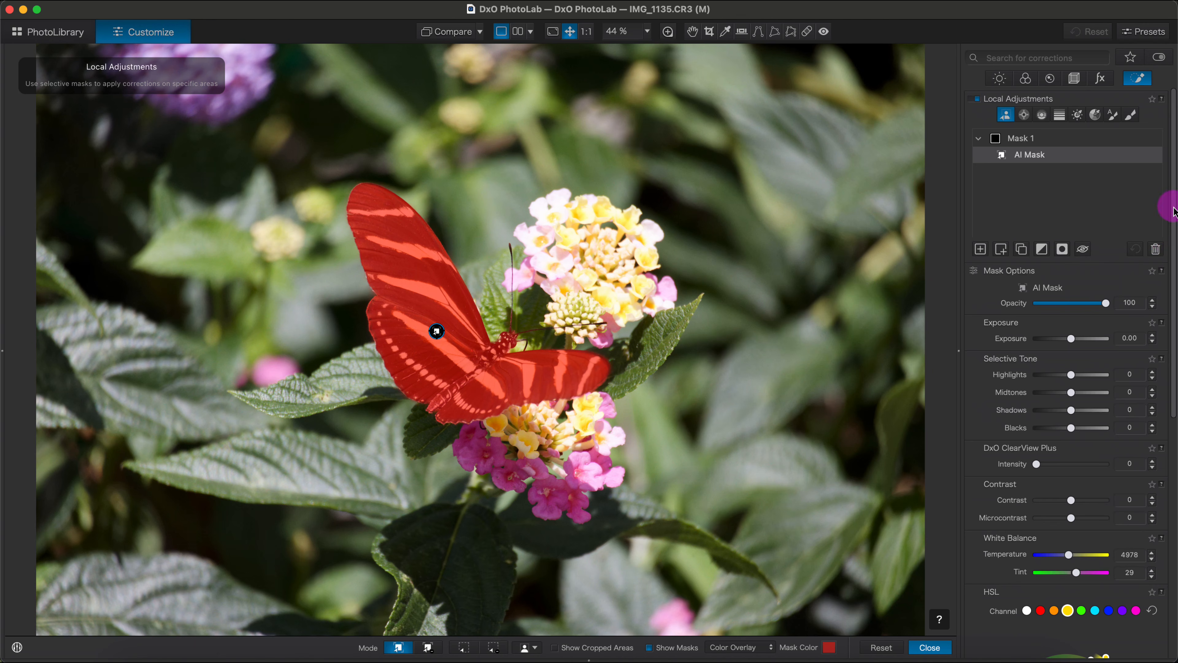
- Set the butterfly mask's contrast to 81 and microcontrast to 77
drag(1174, 207, 1174, 263)
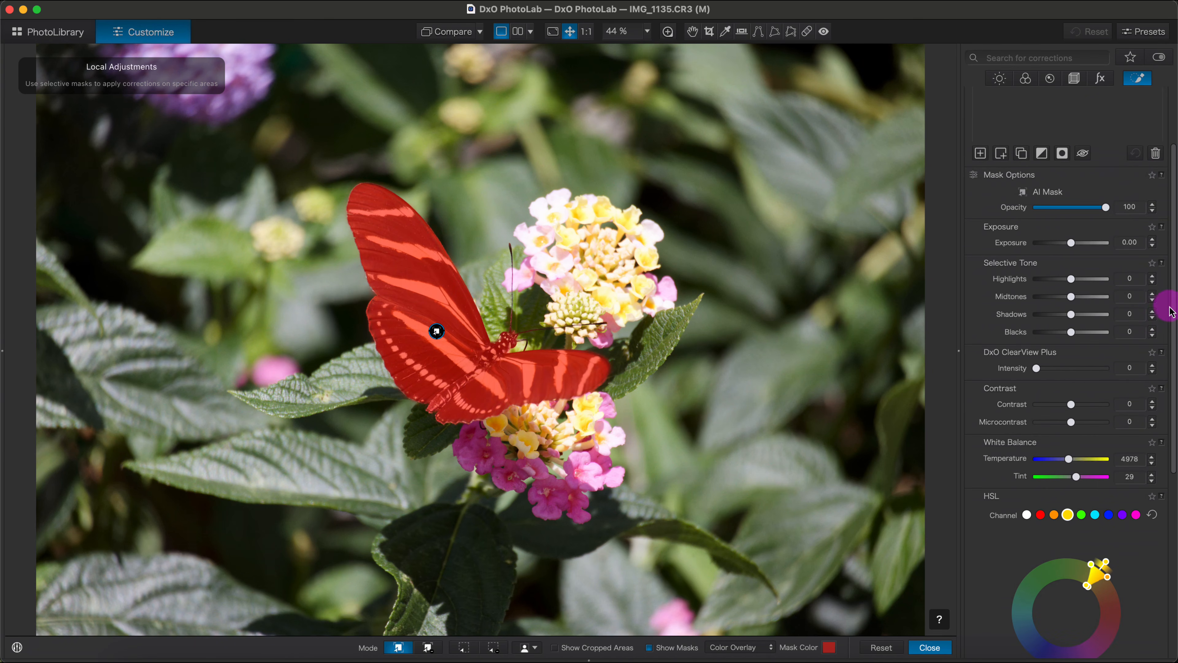
drag(1172, 296, 1173, 325)
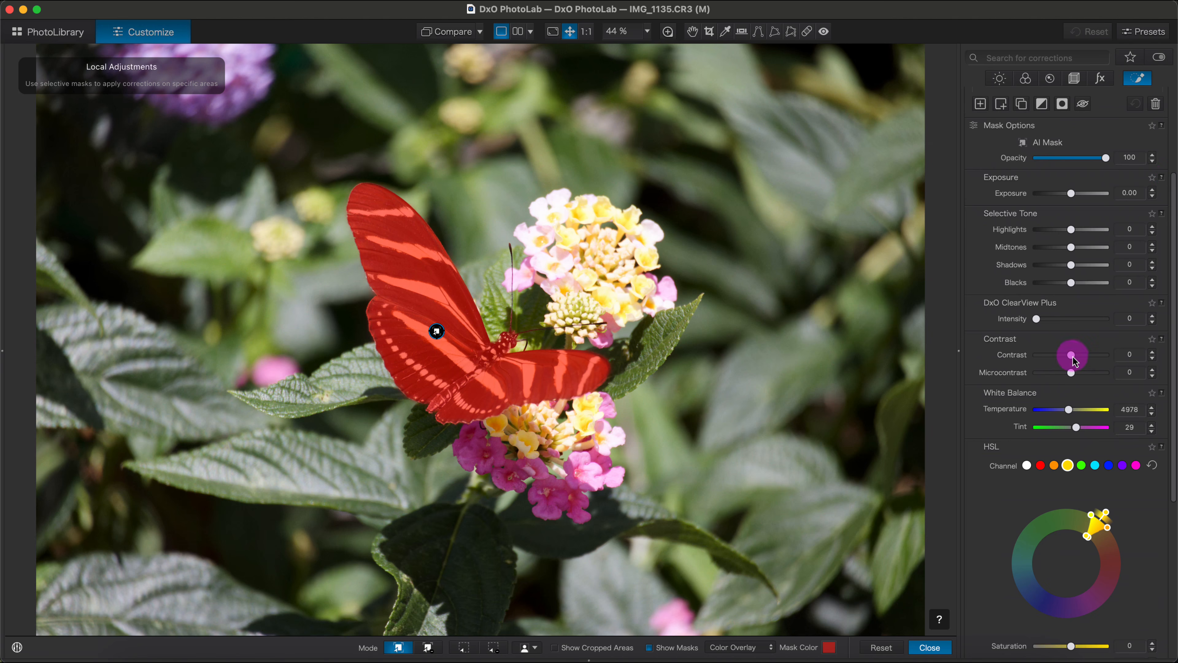
drag(1074, 358, 1102, 358)
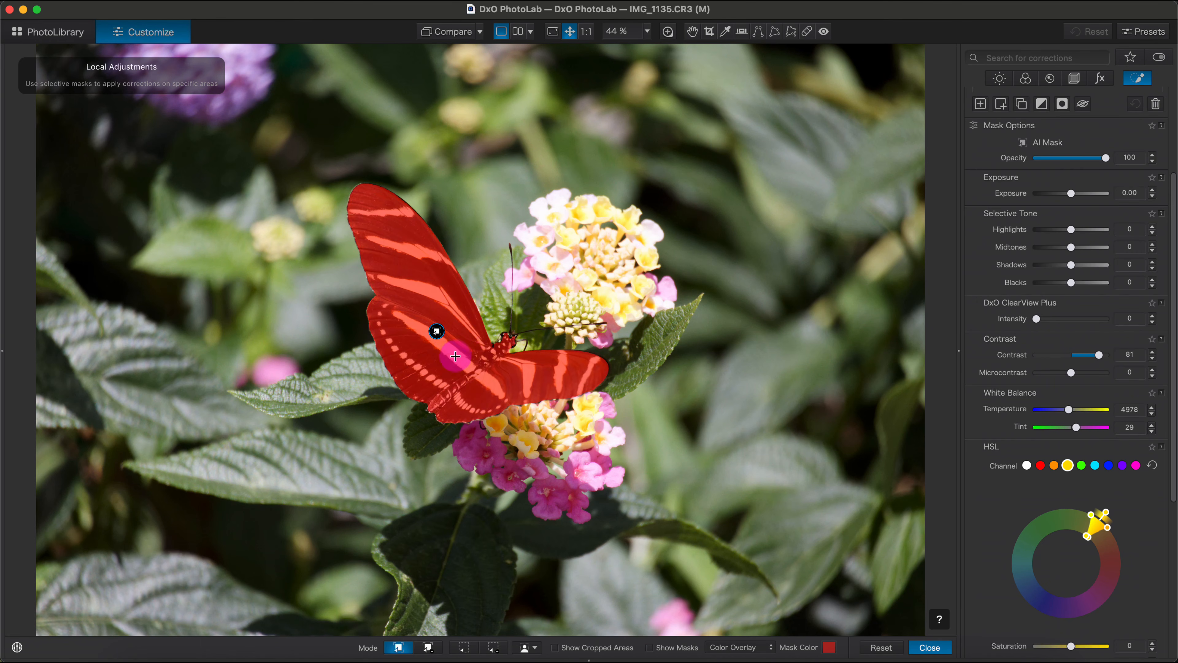
scroll(438, 325, up, 3)
scroll(460, 348, up, 1)
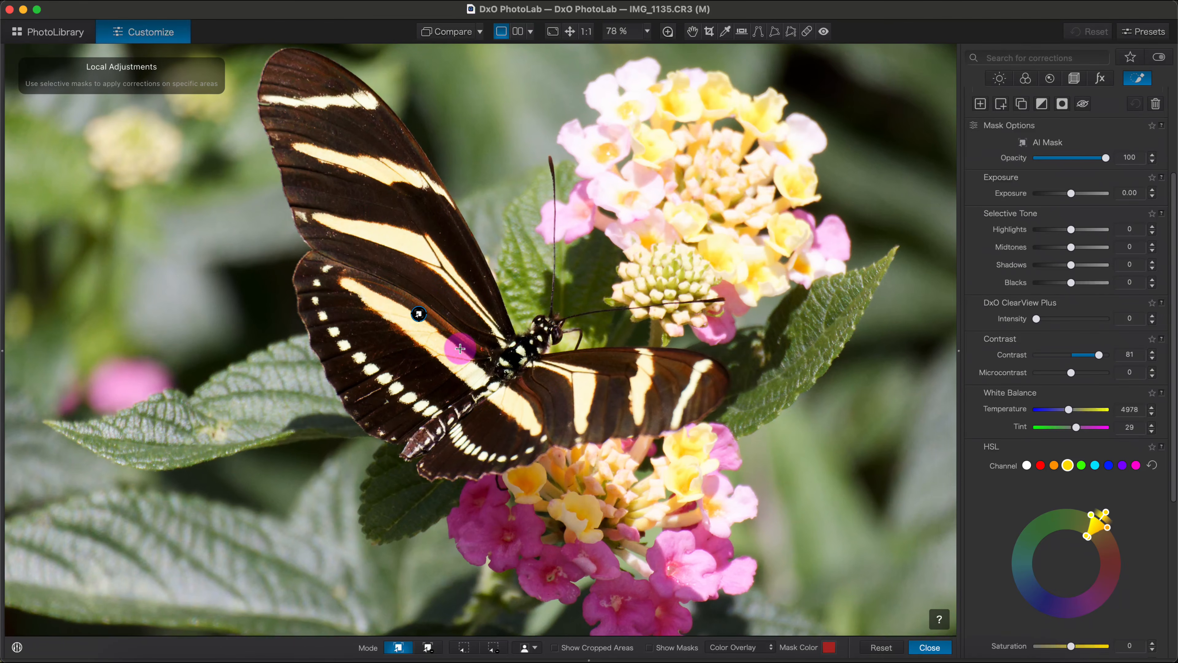
scroll(461, 348, up, 1)
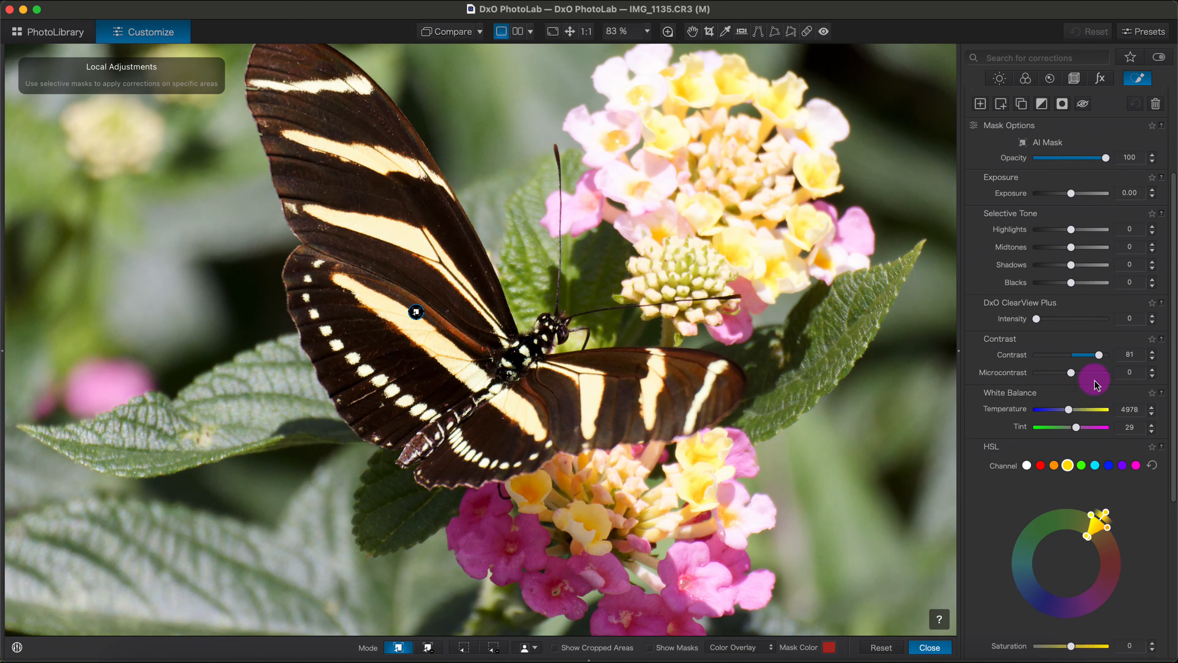
drag(1076, 378, 1099, 379)
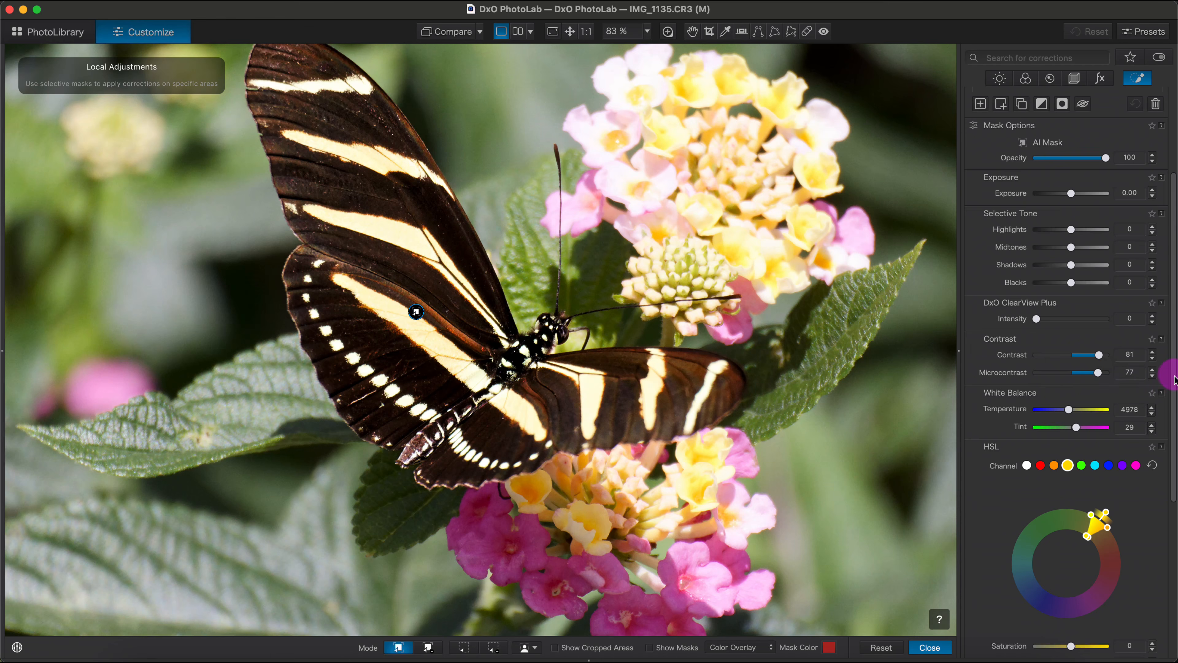
- Raise the saturation of the yellow HSL channel to 96 for the butterfly mask
scroll(1164, 385, down, 5)
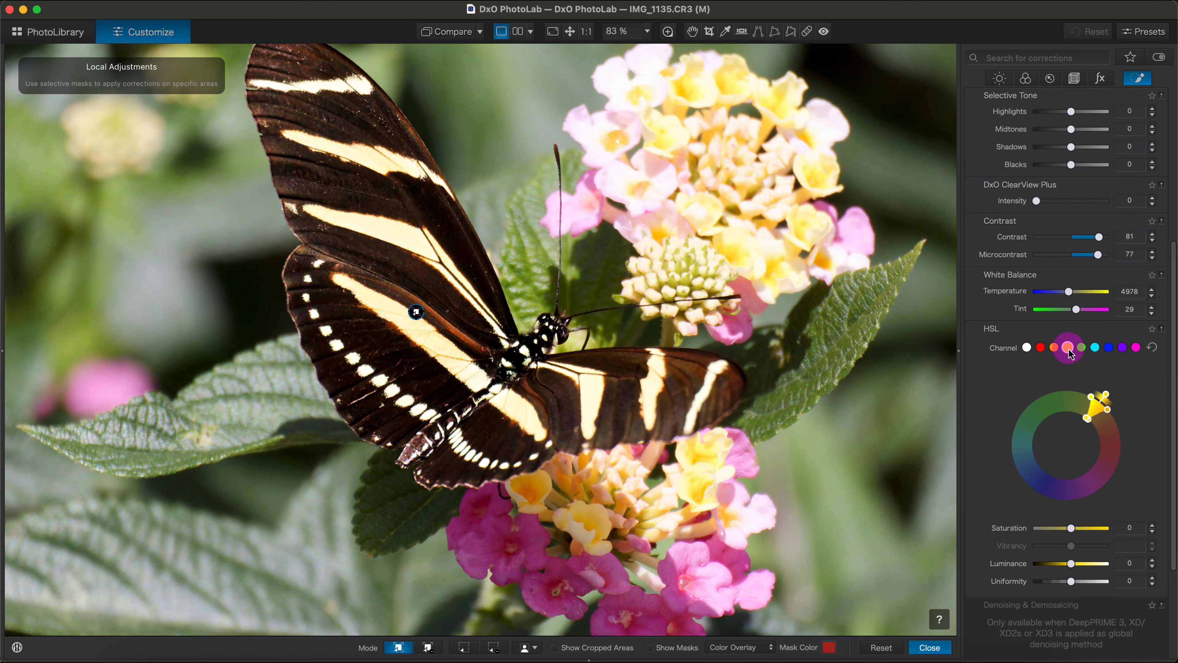
click(1114, 485)
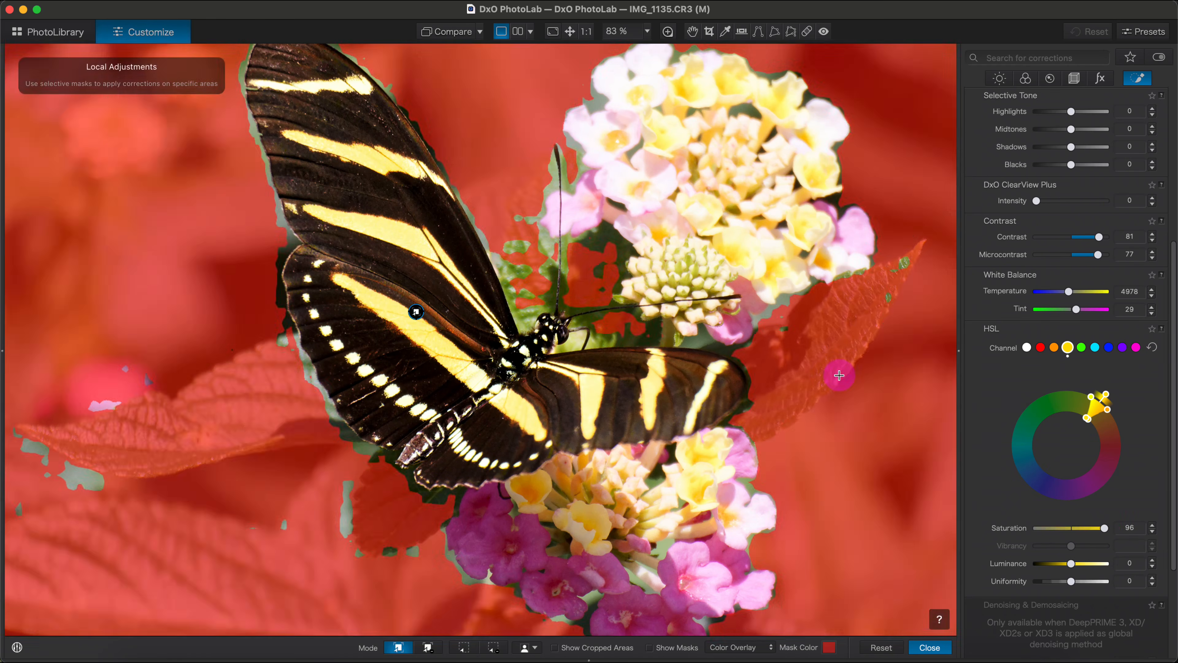
scroll(831, 342, down, 5)
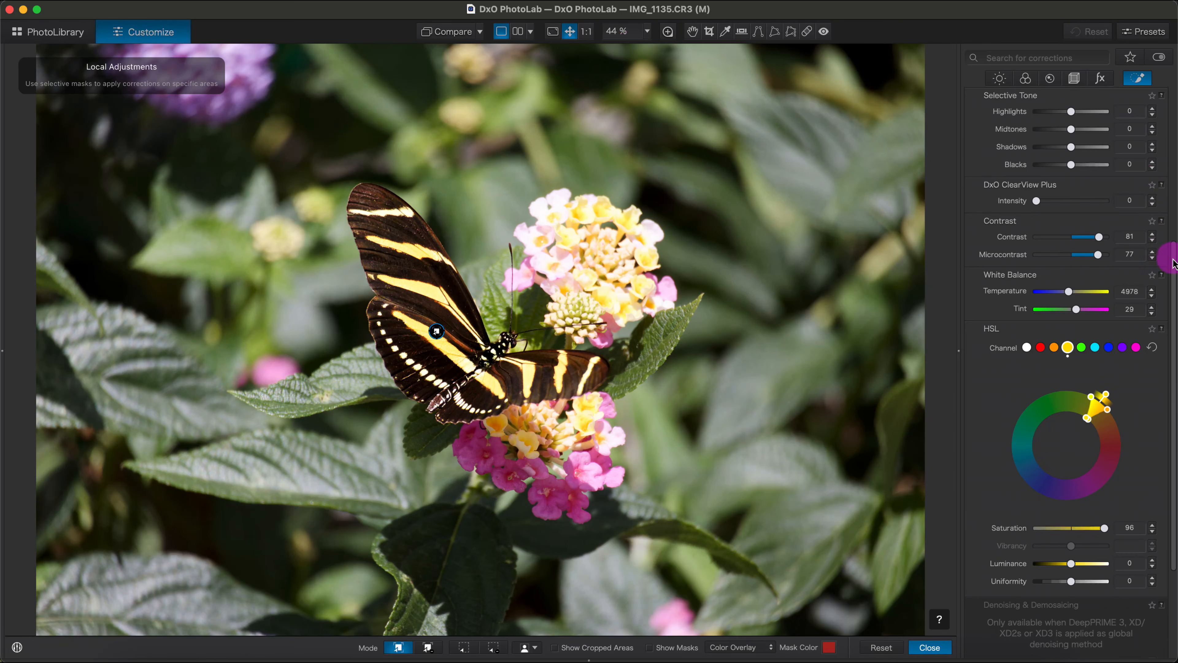
- Switch the local adjustments off and back on to compare the butterfly before and after
scroll(1168, 256, up, 10)
click(1135, 88)
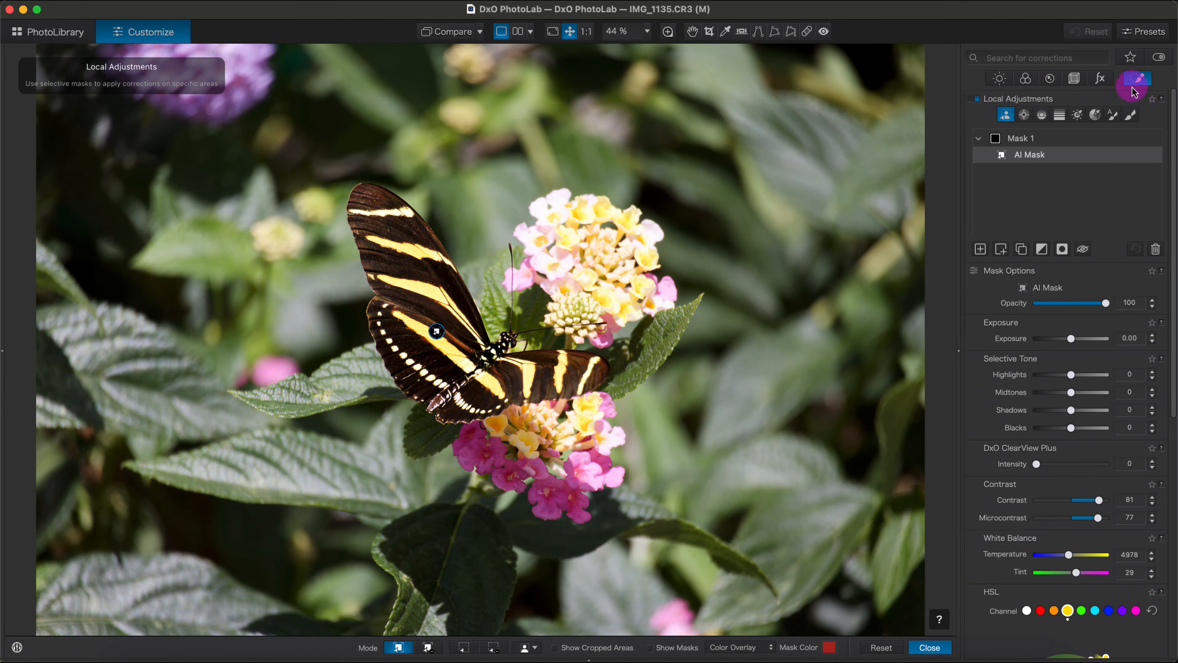
click(976, 100)
click(976, 99)
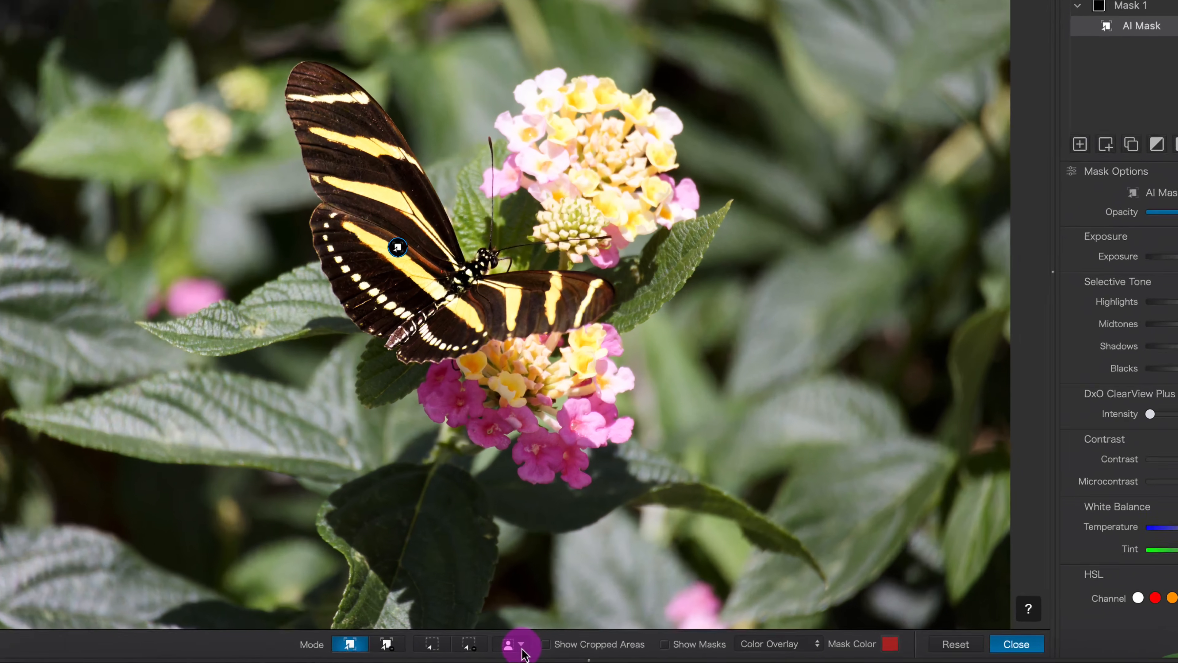
- Create a second AI mask from the predefined Flowers category
click(535, 647)
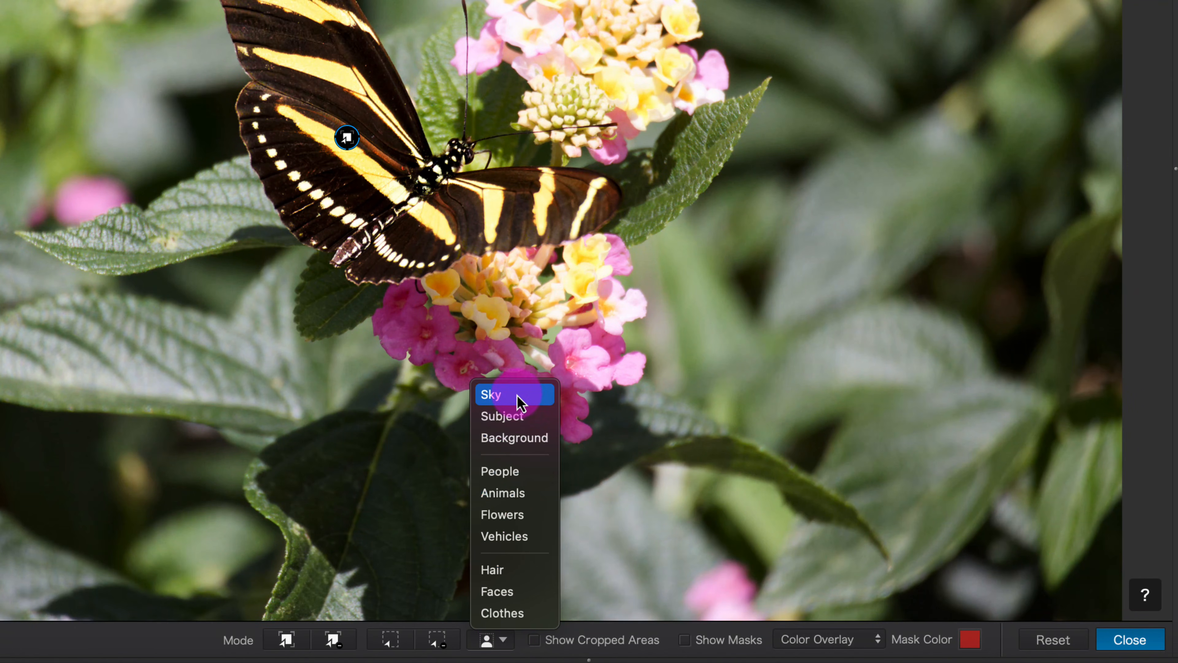
click(520, 416)
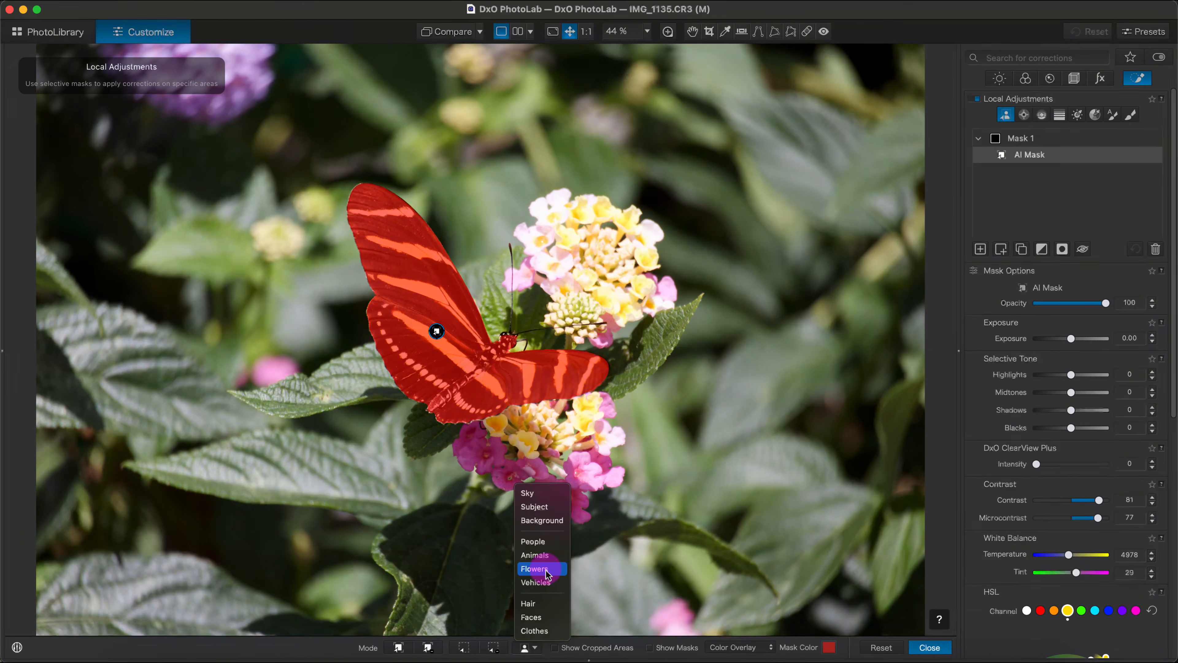
click(540, 569)
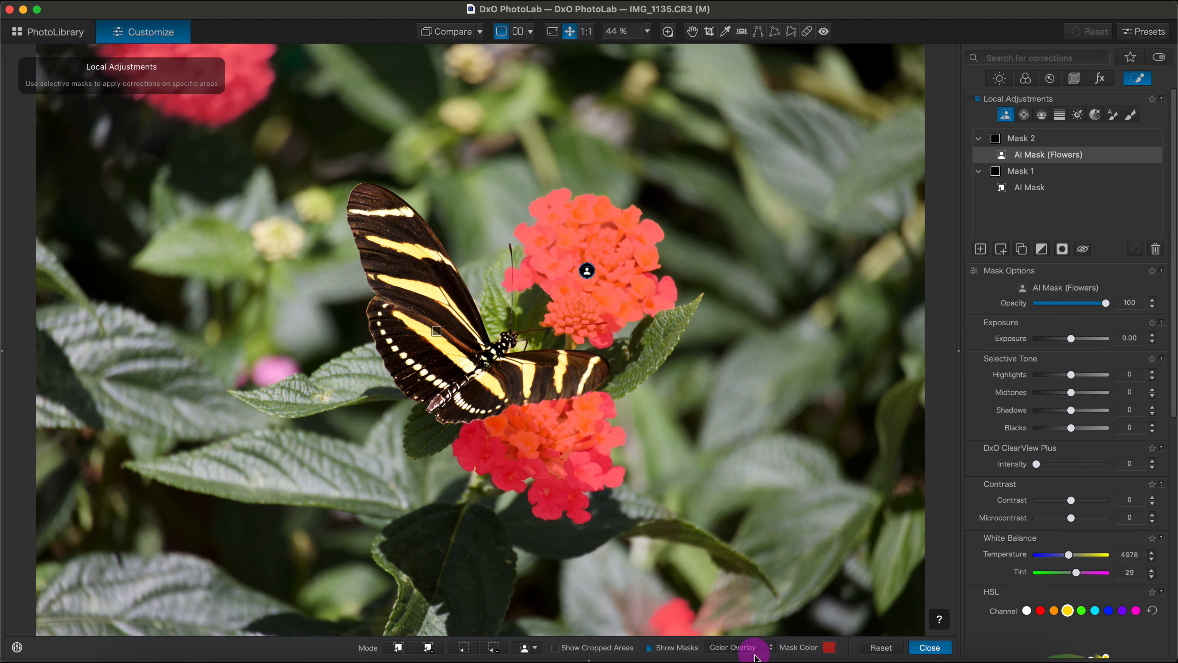
- Display the flowers mask in Black & White to check its coverage, and return it to Color Overlay
click(744, 646)
click(744, 632)
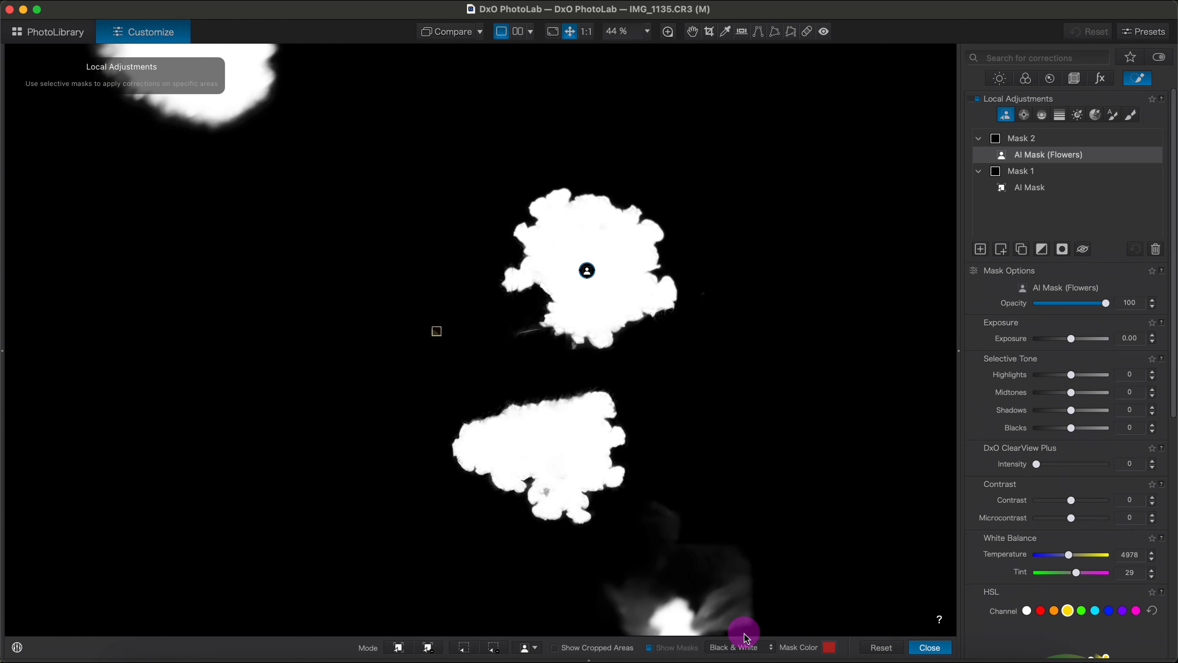
click(762, 646)
click(744, 633)
- Set the yellow HSL channel's saturation to -100 for the flowers mask and leave mask editing
drag(1174, 337, 1165, 480)
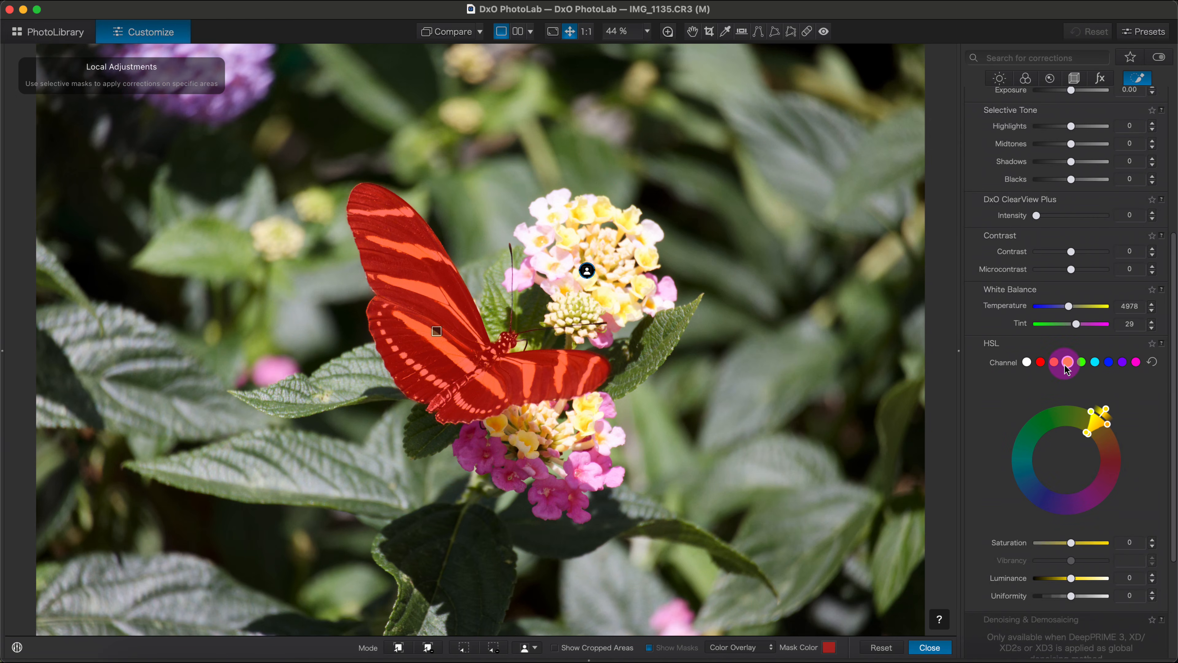
drag(1173, 380, 1166, 416)
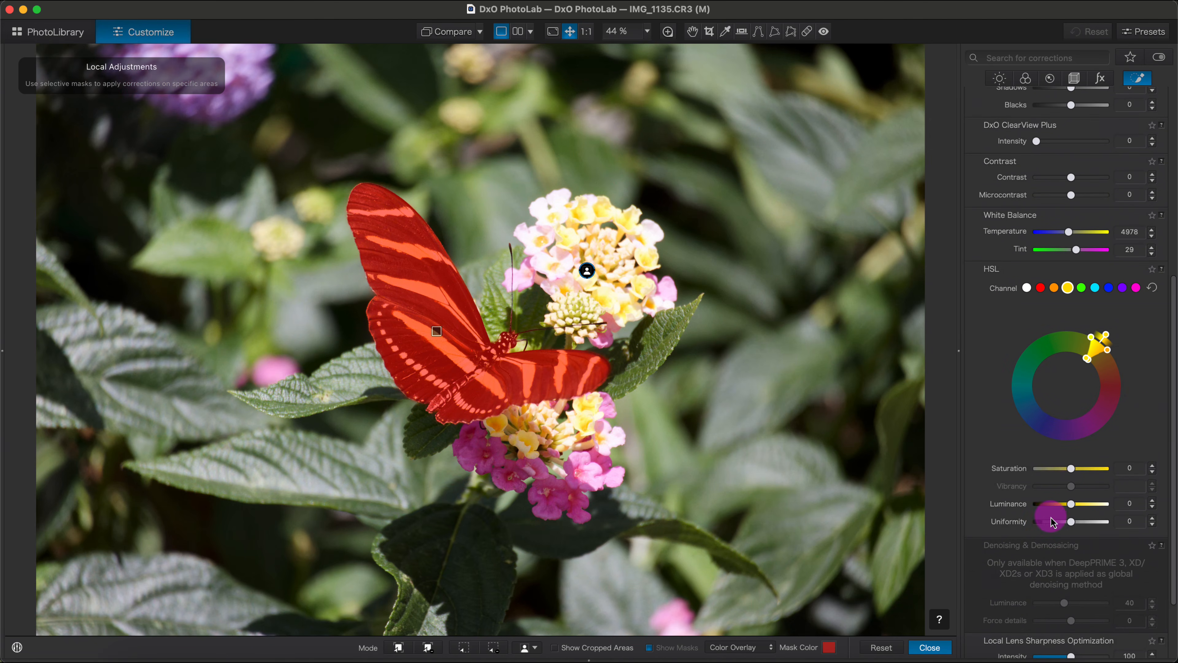
drag(1070, 473, 1009, 472)
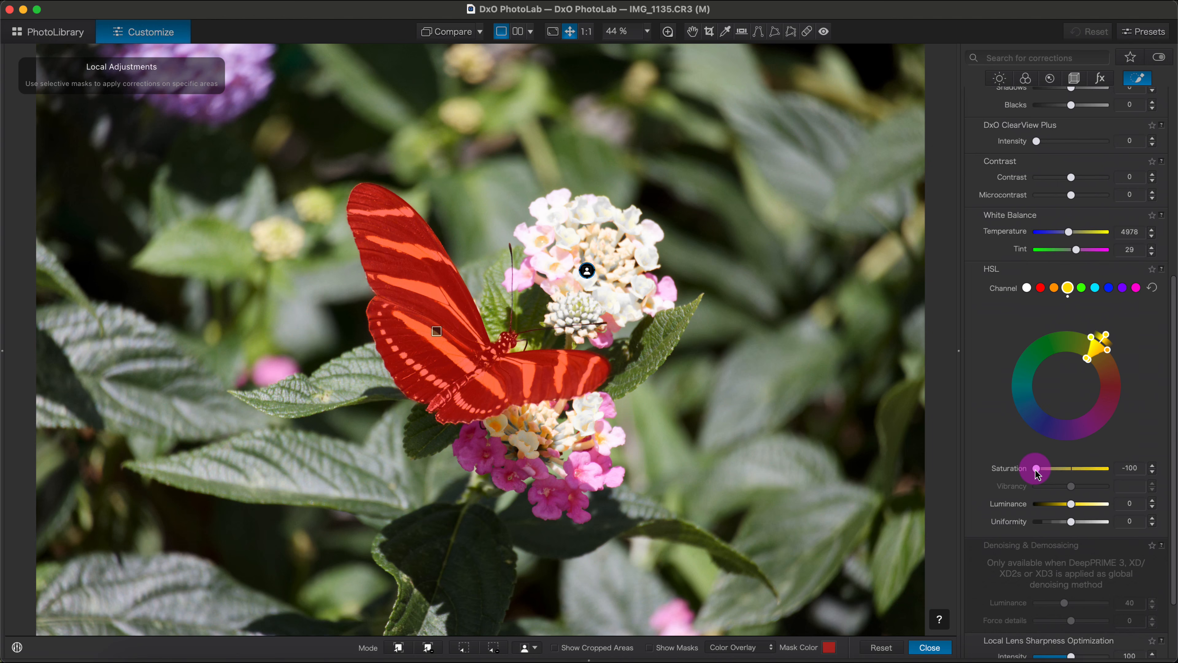
drag(1036, 470, 1140, 470)
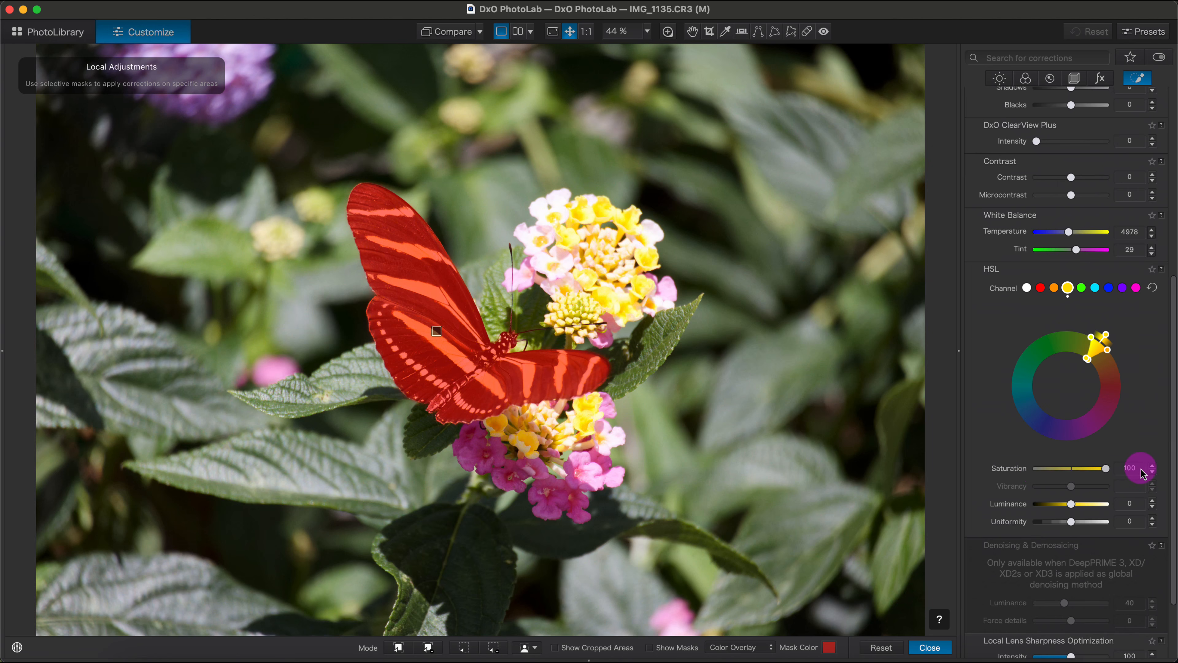
drag(1106, 468, 942, 474)
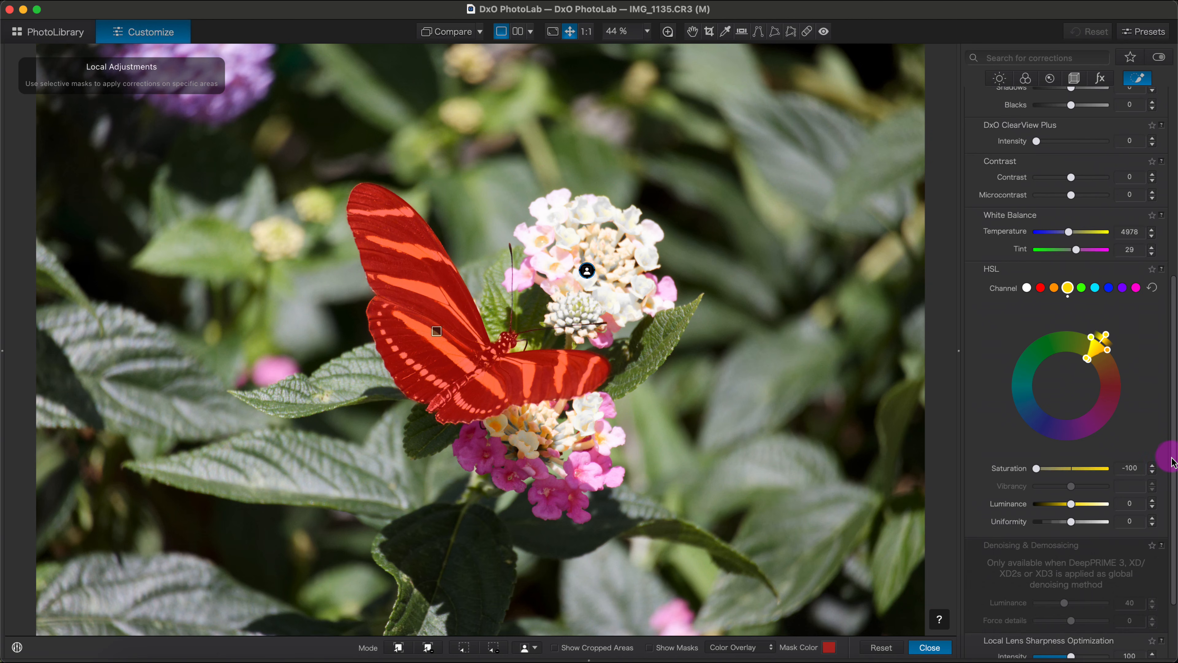
drag(1171, 461, 1171, 198)
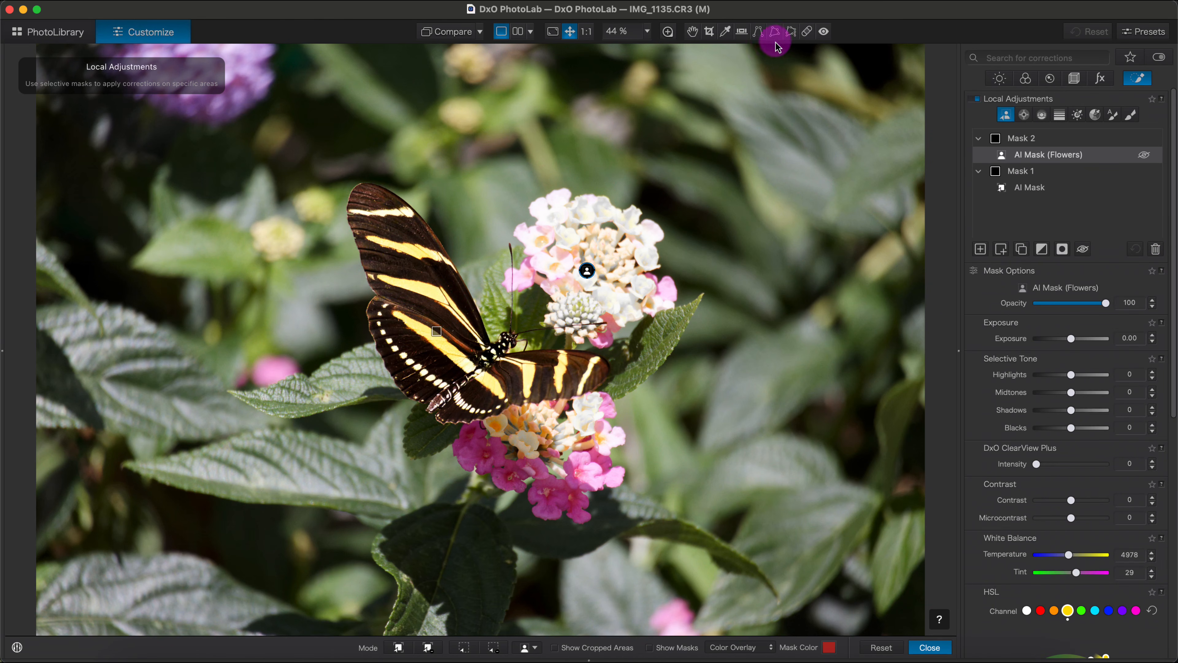
click(692, 32)
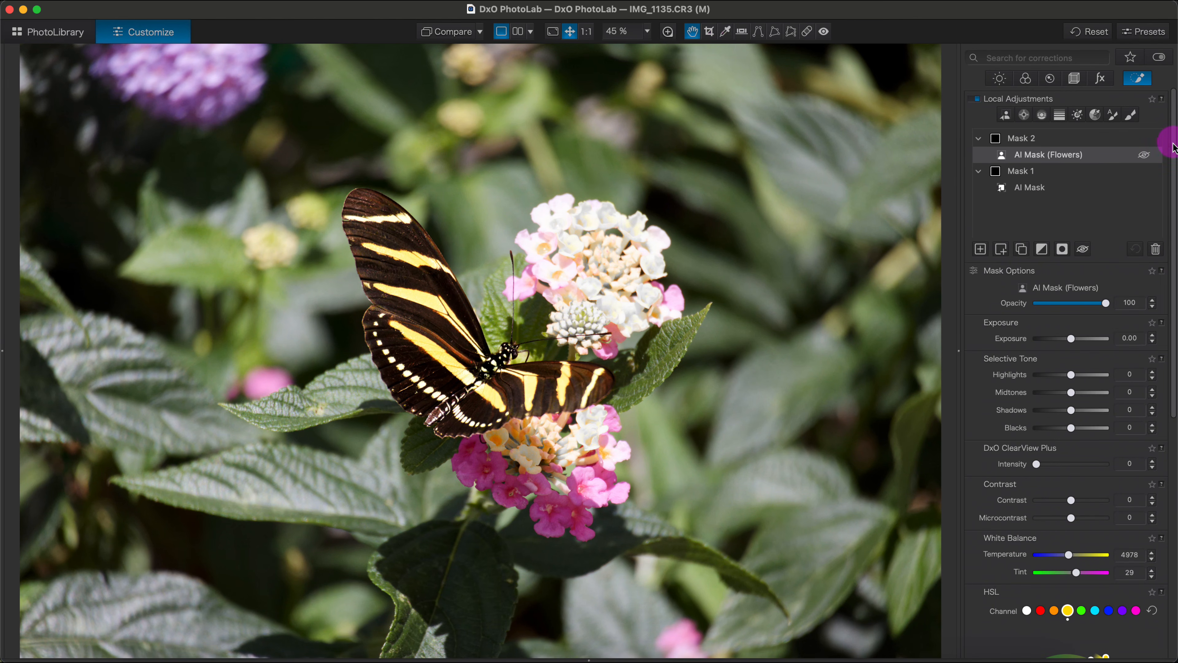
- Toggle the local adjustments off and on to compare the butterfly and flowers with and without them
click(979, 100)
click(981, 101)
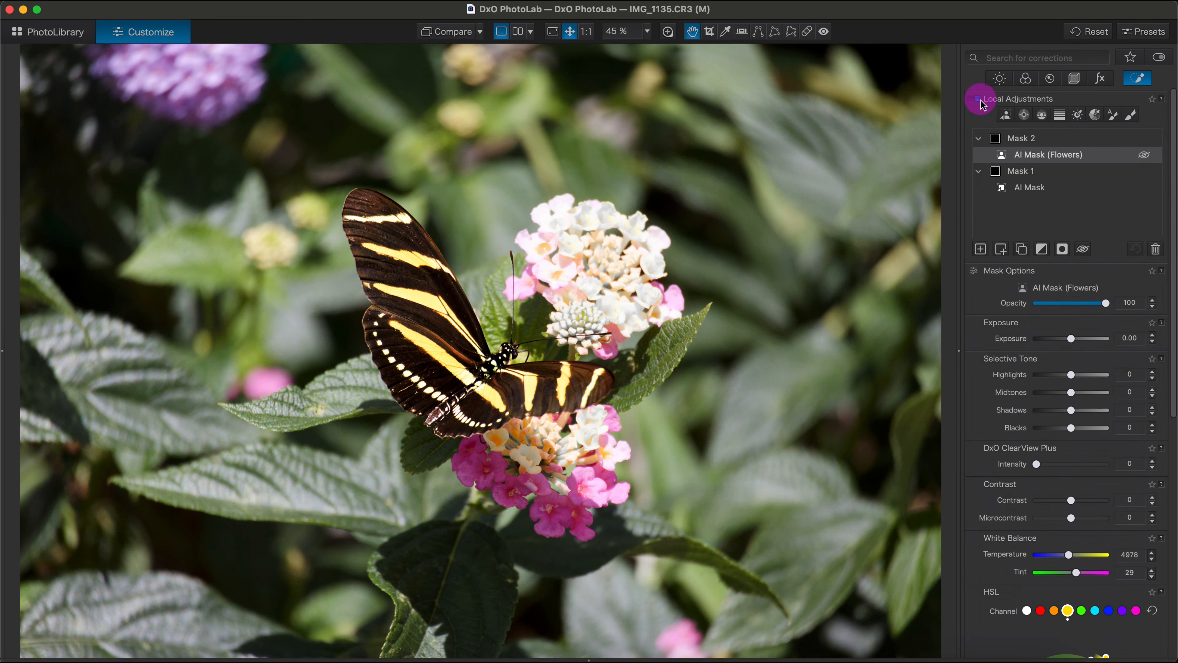
click(982, 102)
click(982, 103)
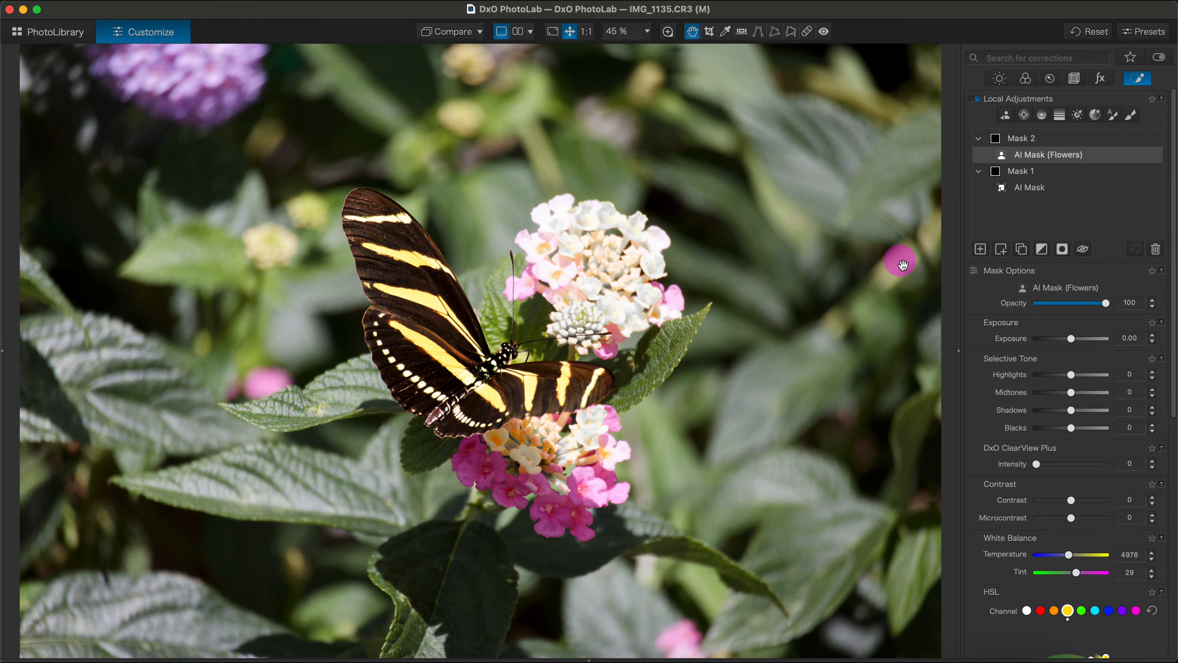
- Add creative vignetting with an intensity of -41 to the butterfly photo
click(1101, 79)
drag(1172, 134, 1172, 297)
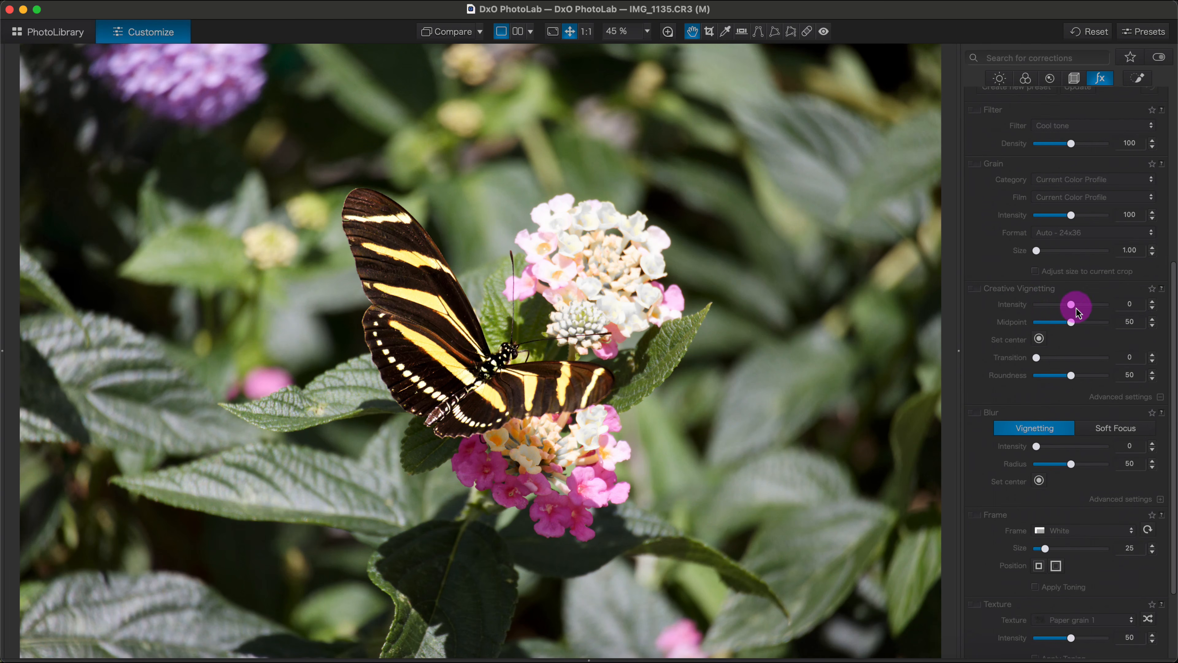
drag(1072, 304, 1062, 307)
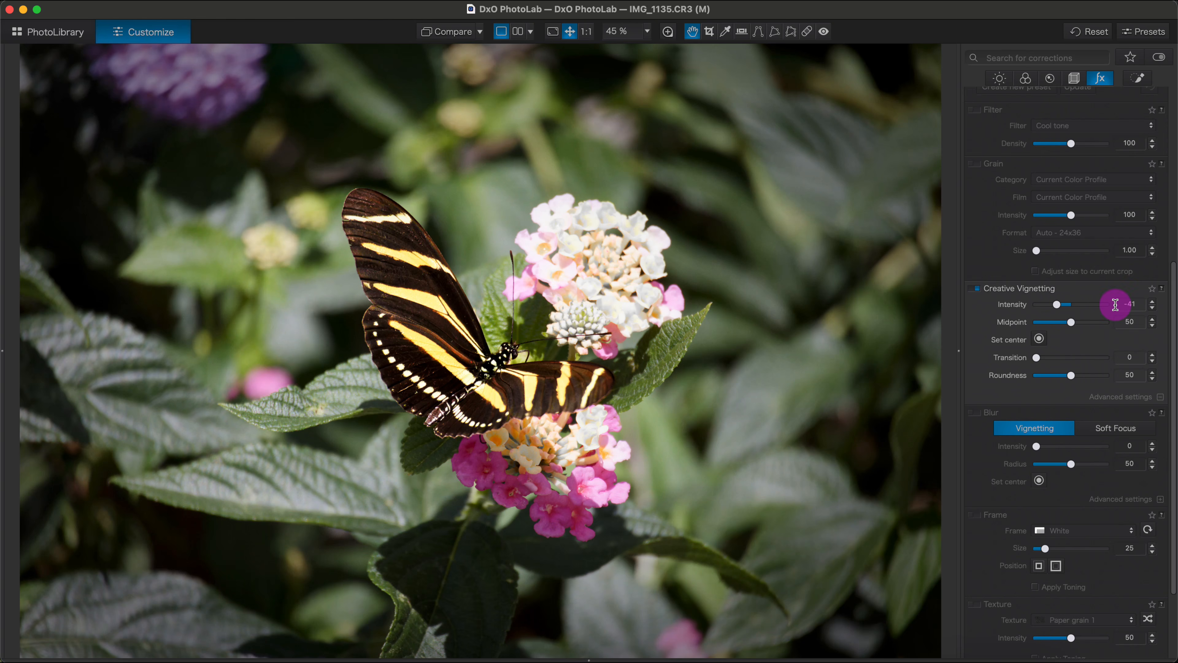
- Compare the finished butterfly photo with its unedited original
click(457, 37)
click(457, 37)
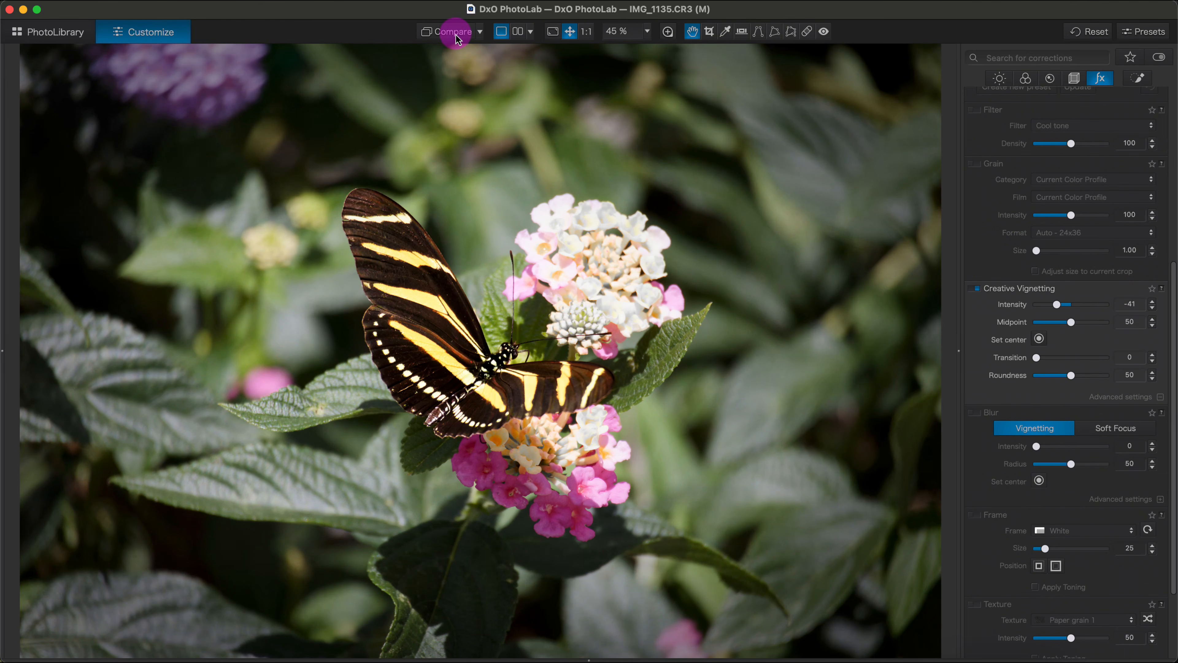
click(456, 37)
click(457, 38)
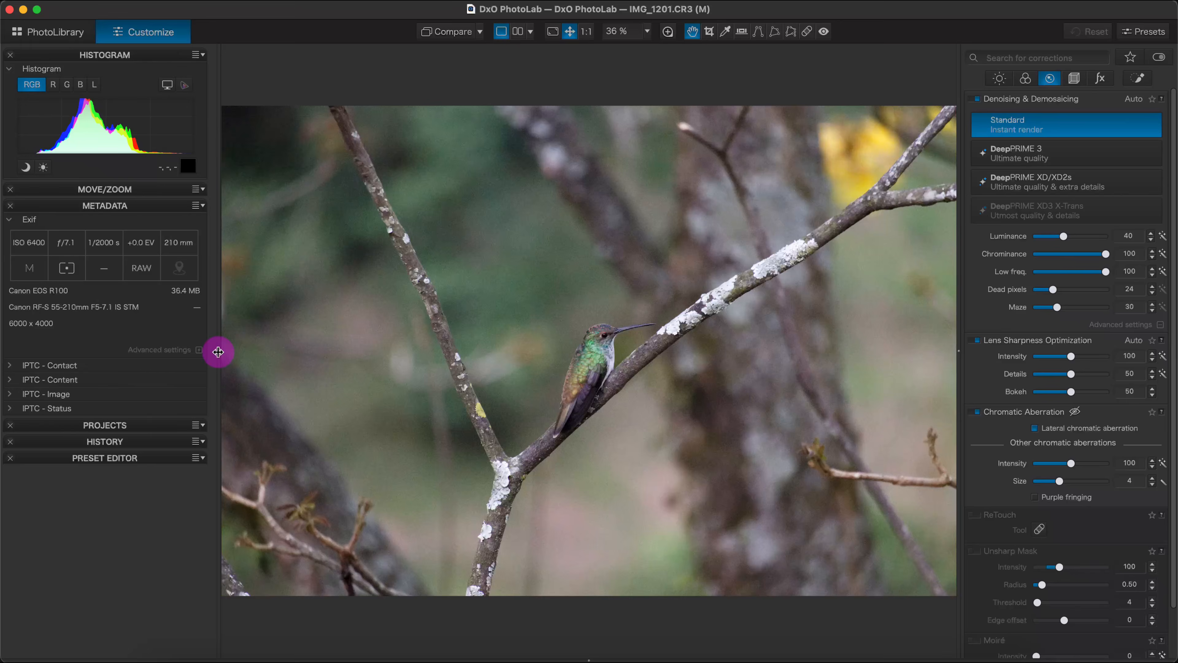
- Examine the noise on the hummingbird photo at 100%, switching Denoising & Demosaicing off and back on
drag(218, 352, 8, 347)
click(588, 37)
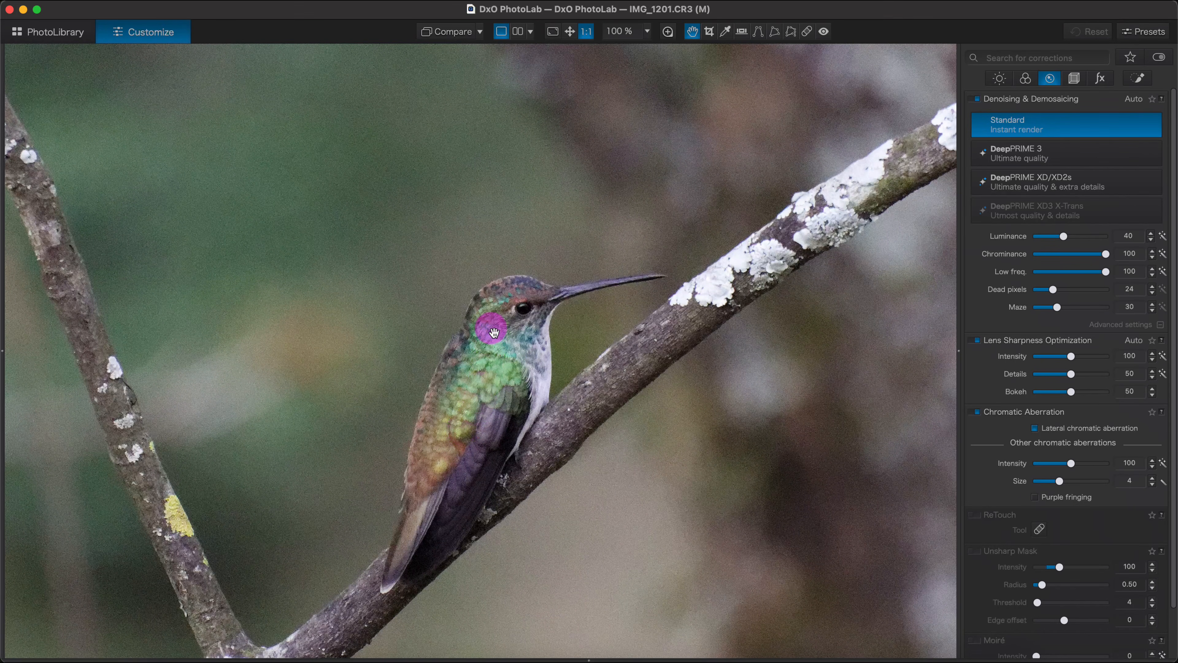
drag(468, 426, 502, 374)
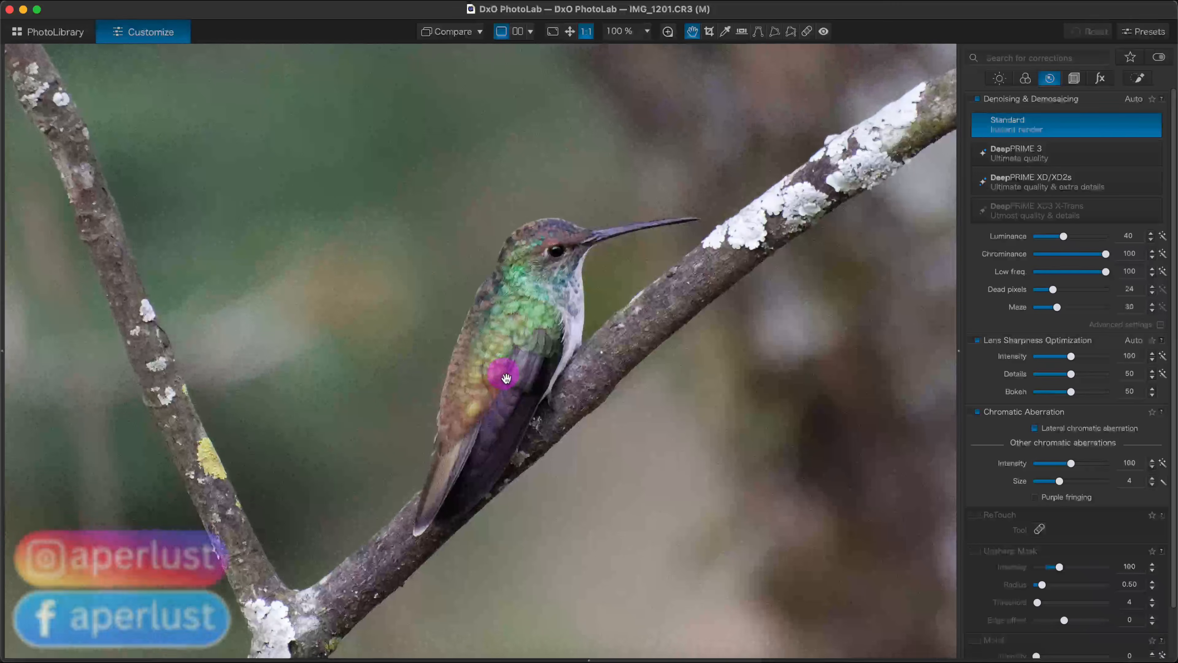
drag(528, 328, 517, 351)
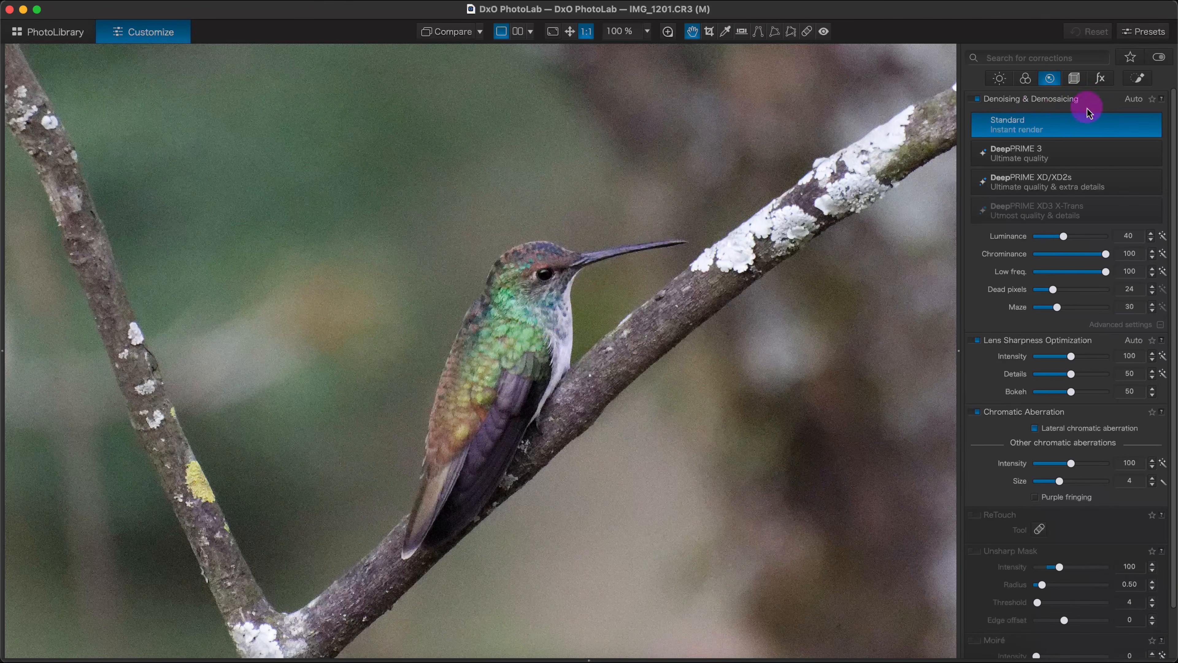
click(978, 99)
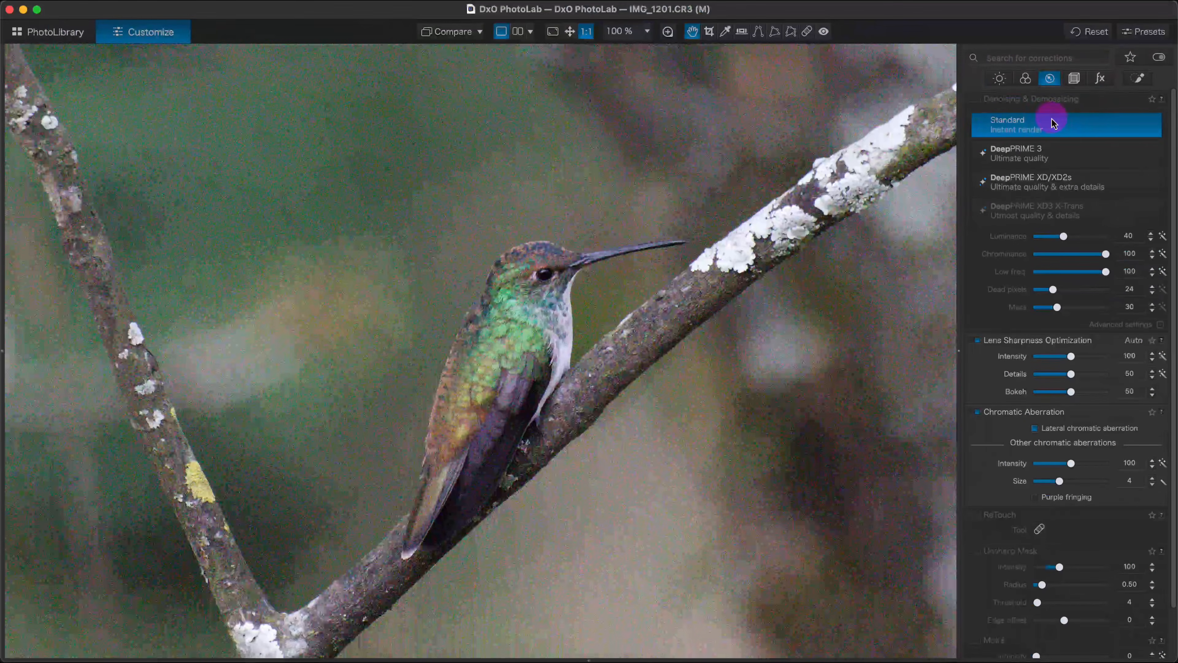
click(978, 100)
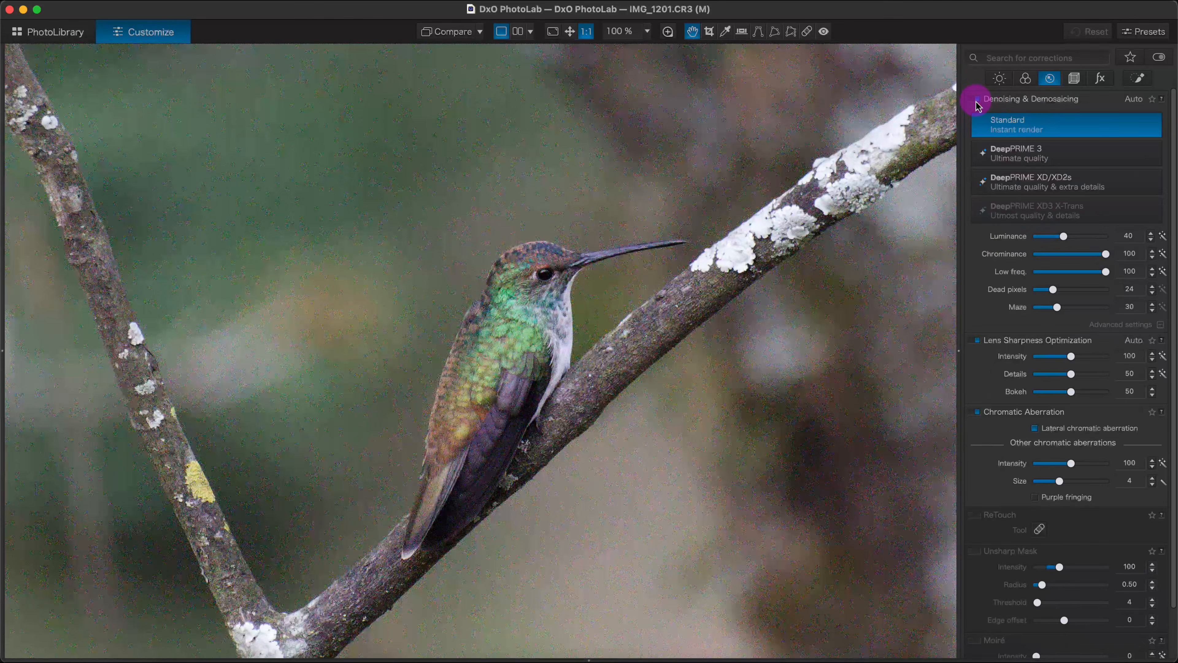
- Crop the photo to a 1x1 square of about 1867 x 1867 px framing the hummingbird and its branch
click(569, 31)
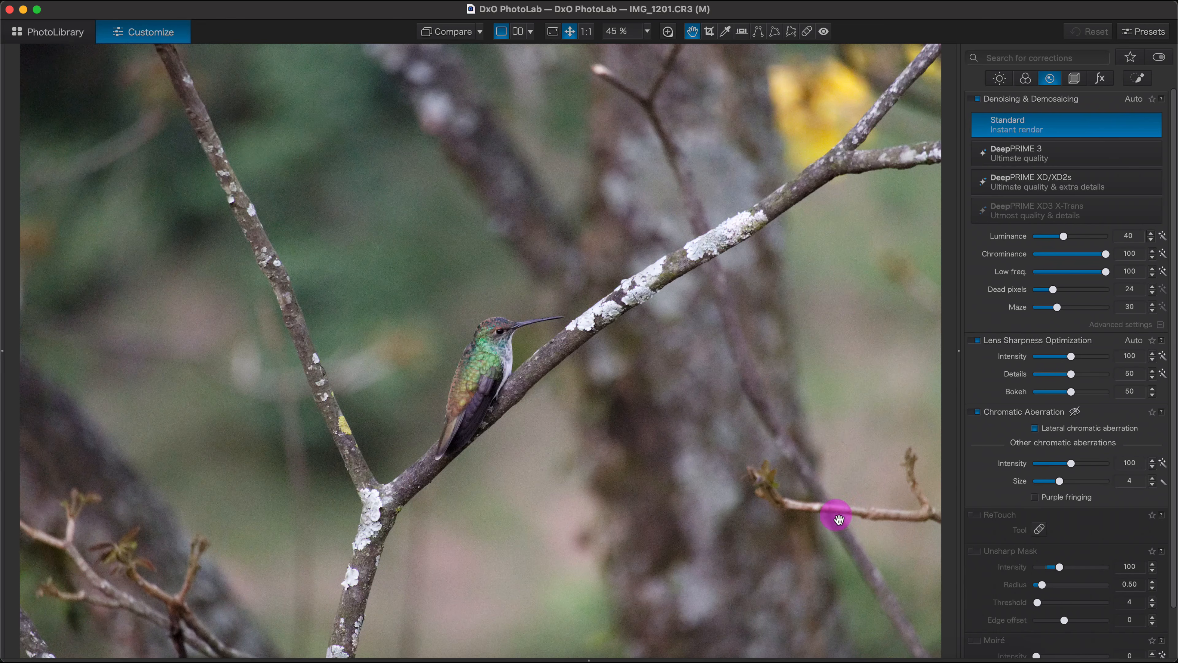
click(711, 37)
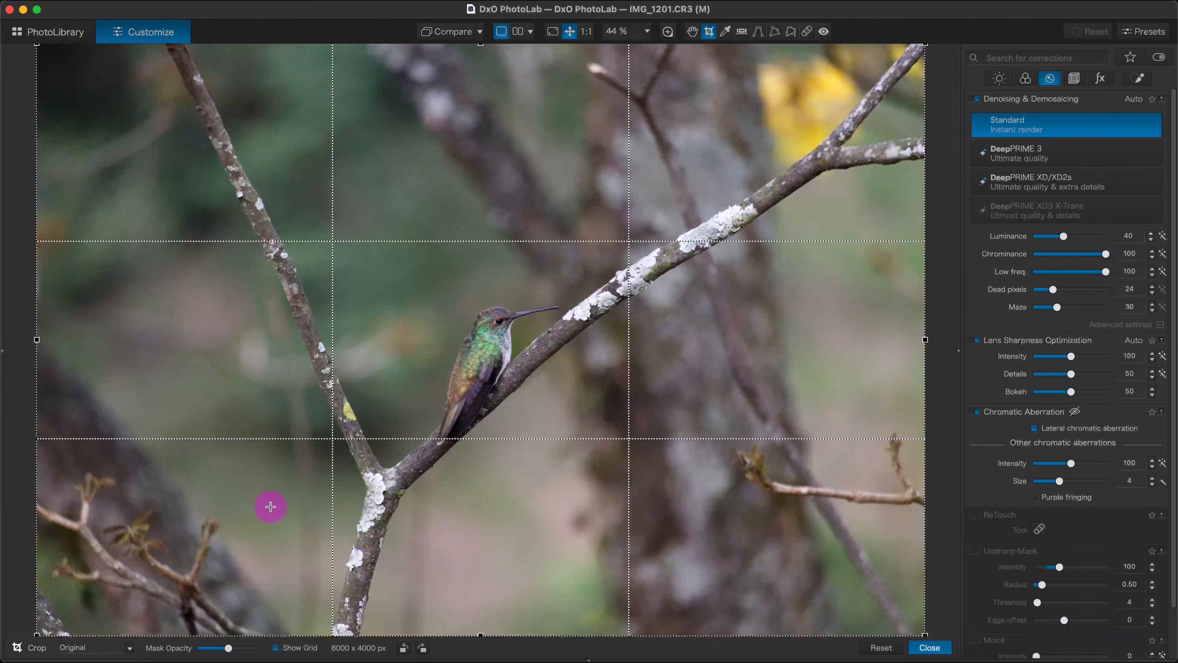
click(119, 648)
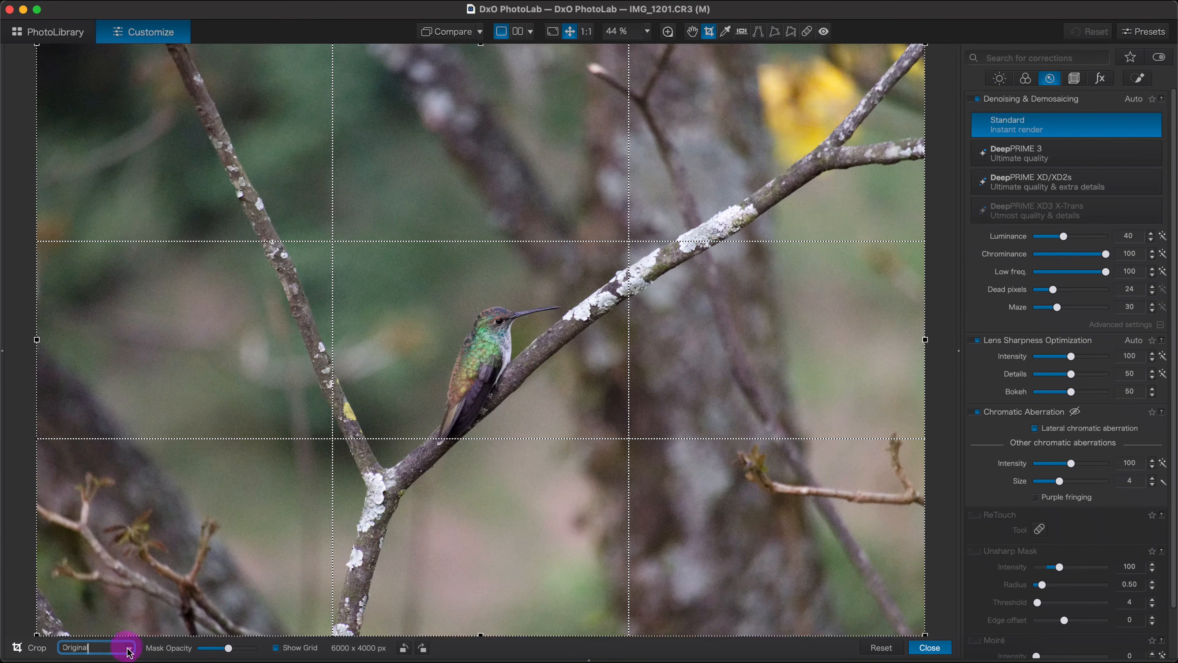
click(129, 649)
click(92, 530)
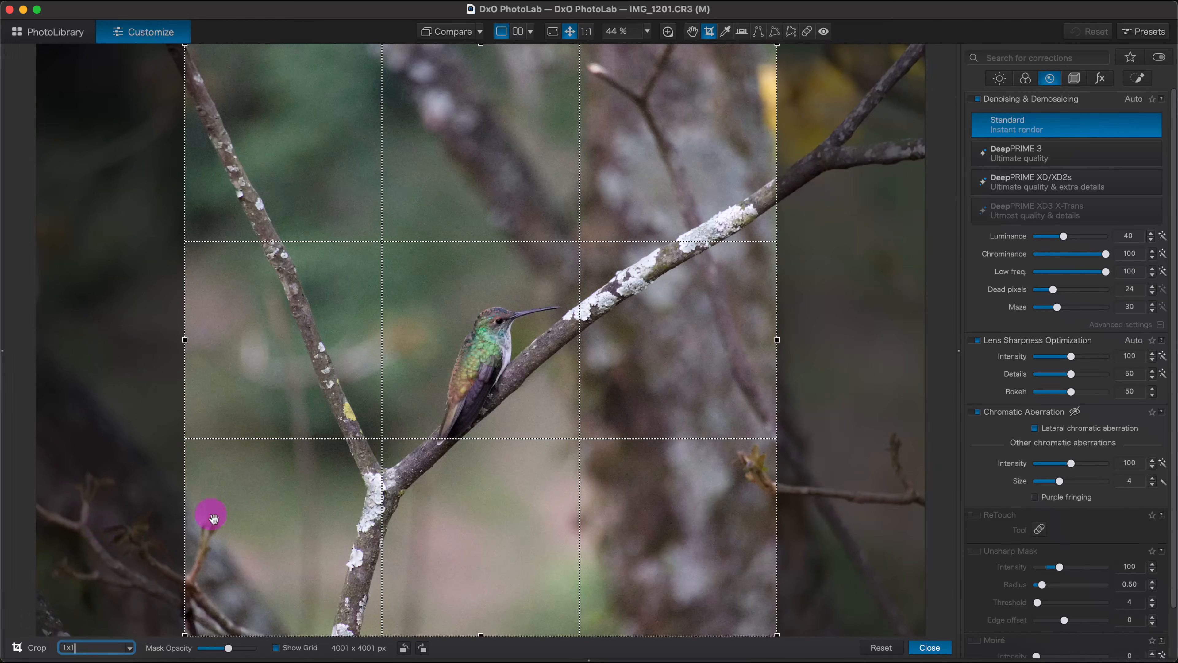
drag(185, 634, 331, 540)
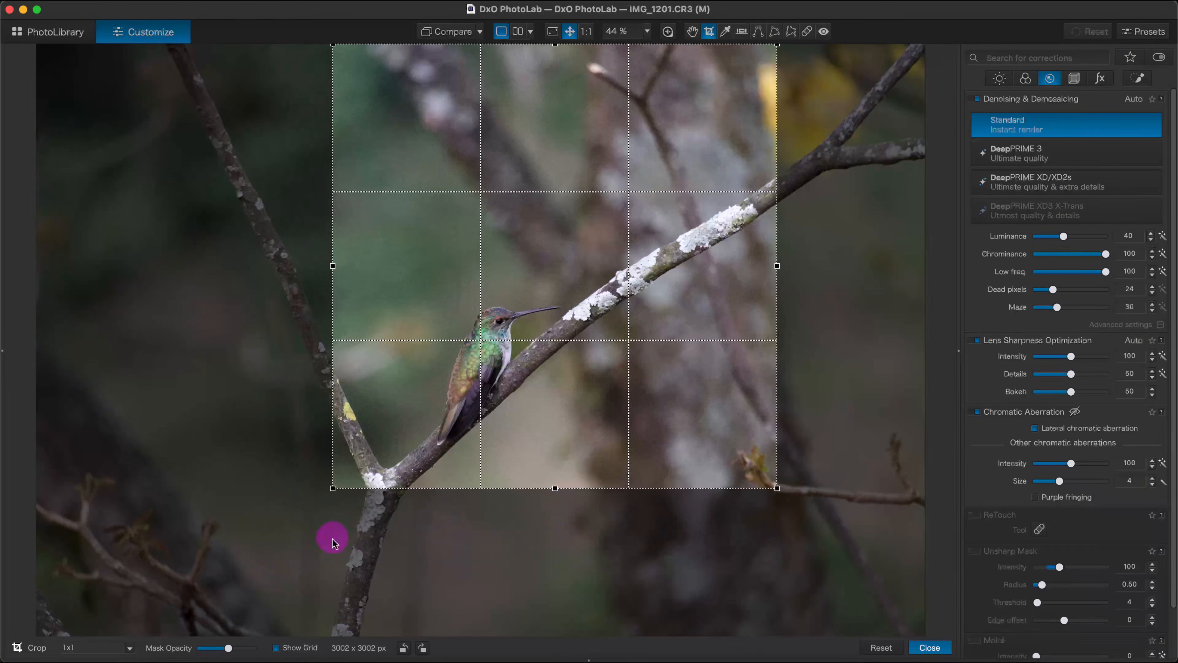
drag(777, 46, 602, 329)
drag(550, 379, 607, 394)
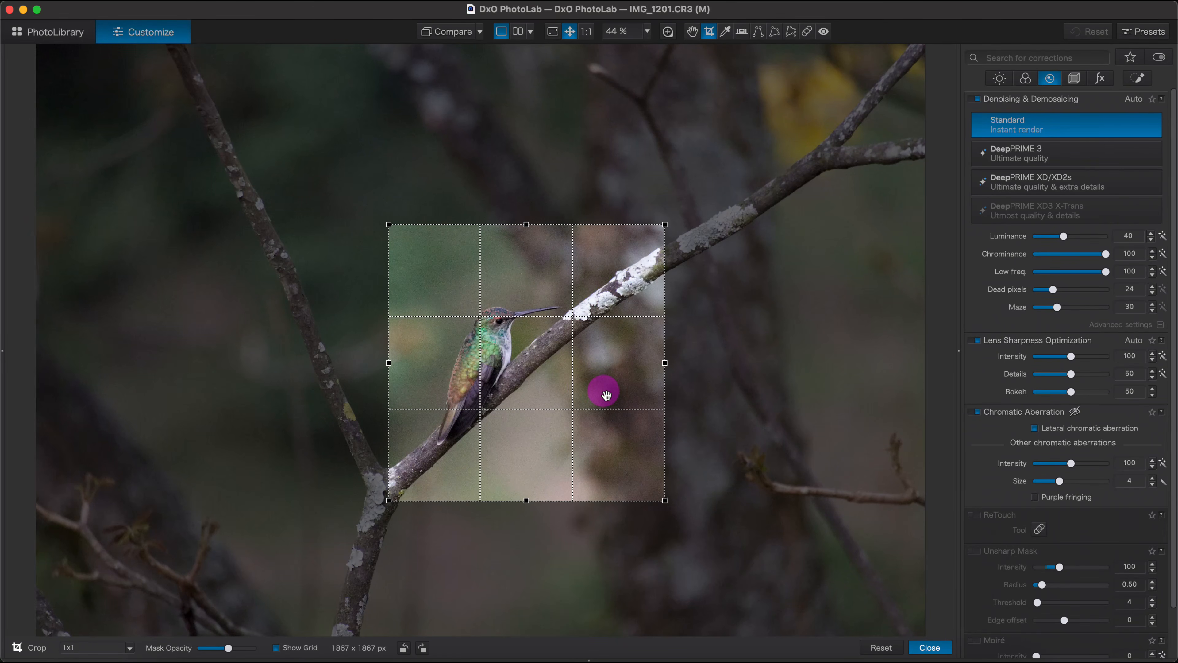
click(942, 652)
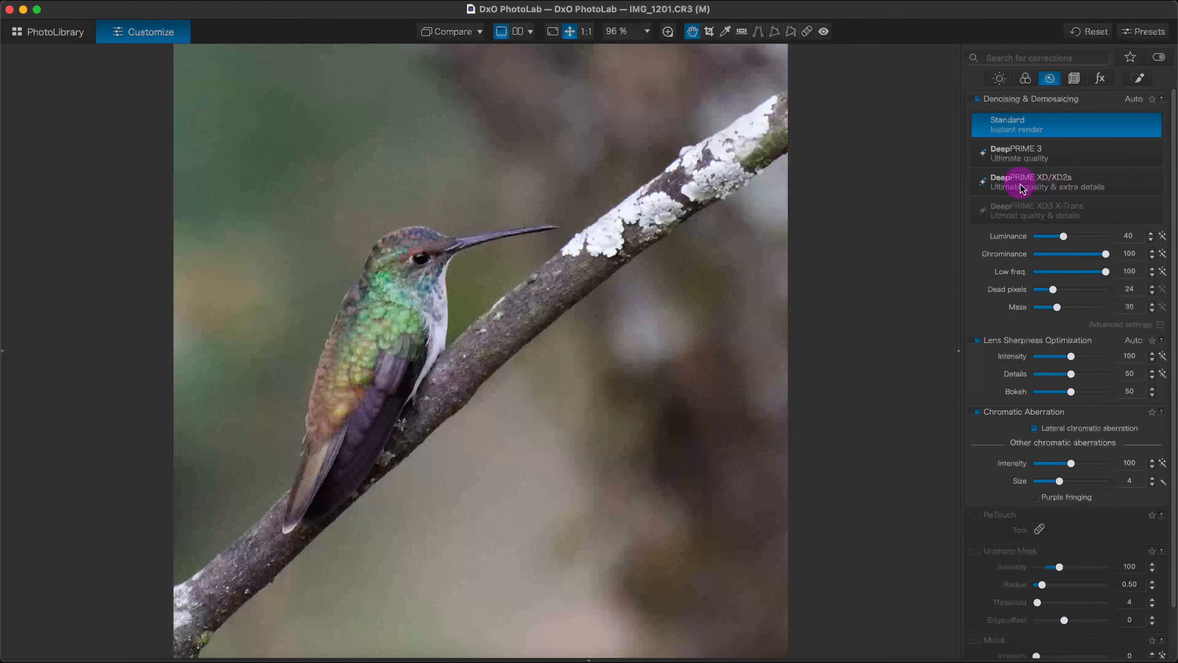
- Apply DeepPRIME XD/XD2s denoising and preview it with the loupe placed over the hummingbird
click(1039, 189)
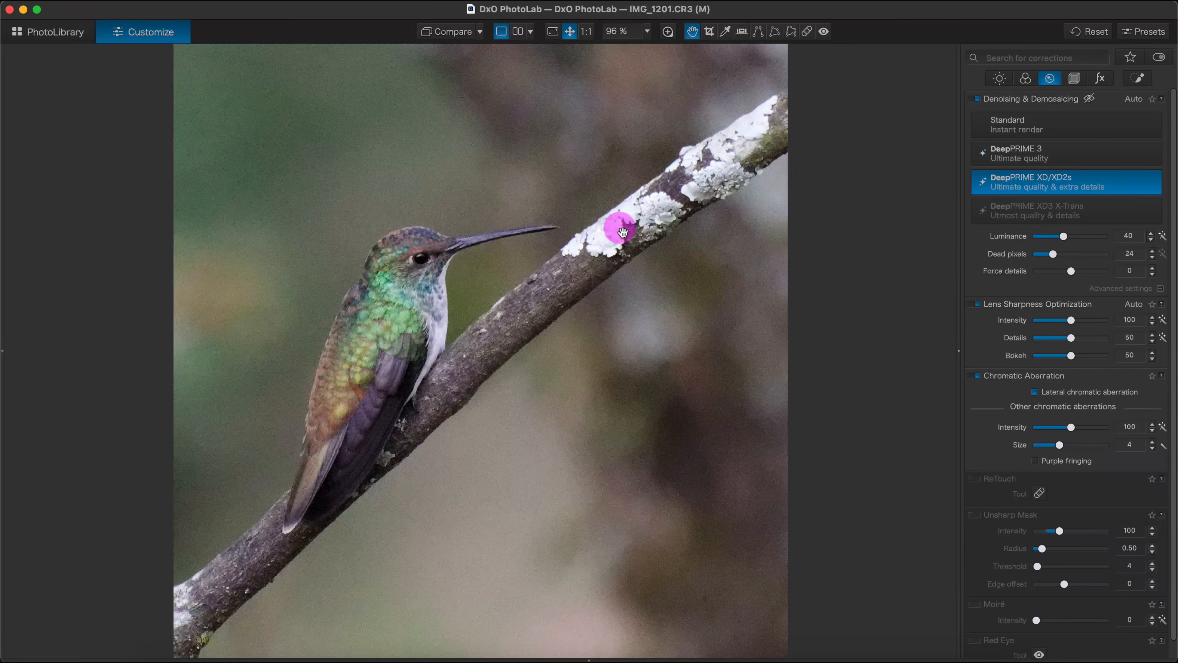
click(668, 31)
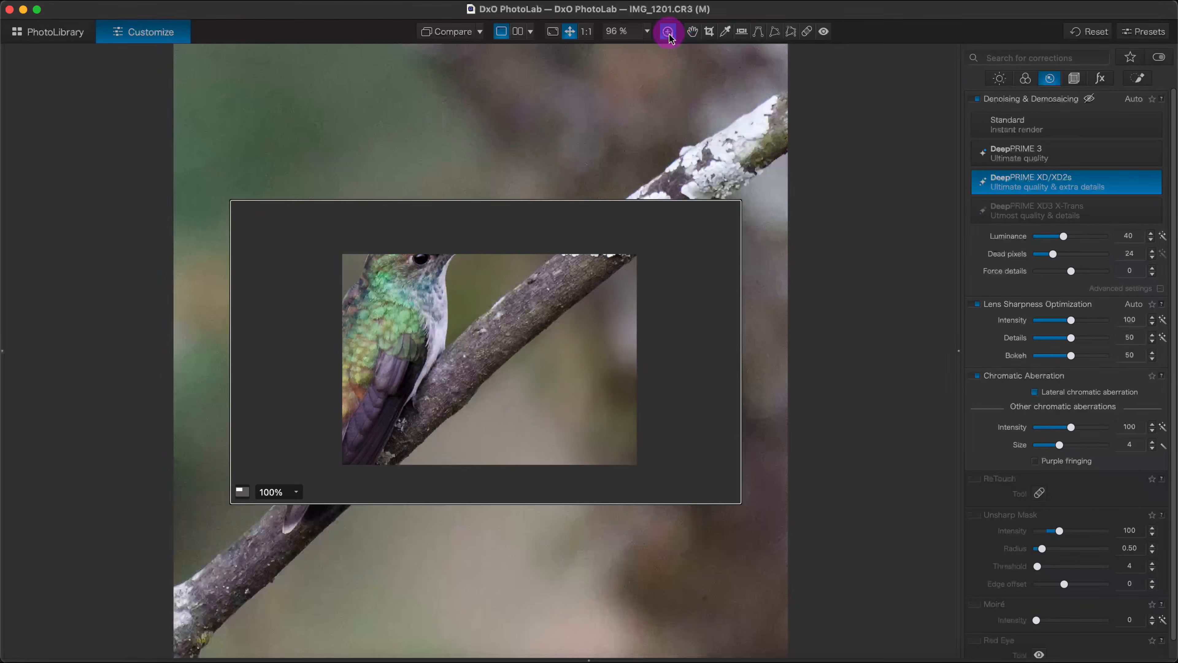
drag(544, 308, 493, 301)
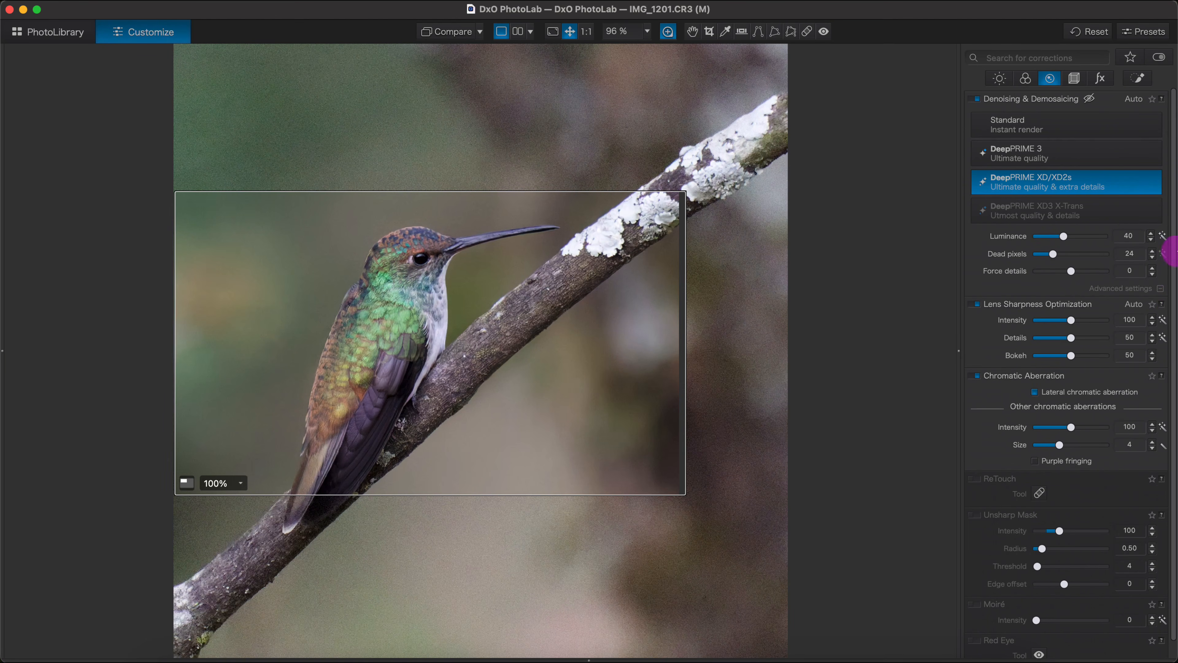
- Create an AI mask of the hummingbird from the predefined Animals category
click(1138, 78)
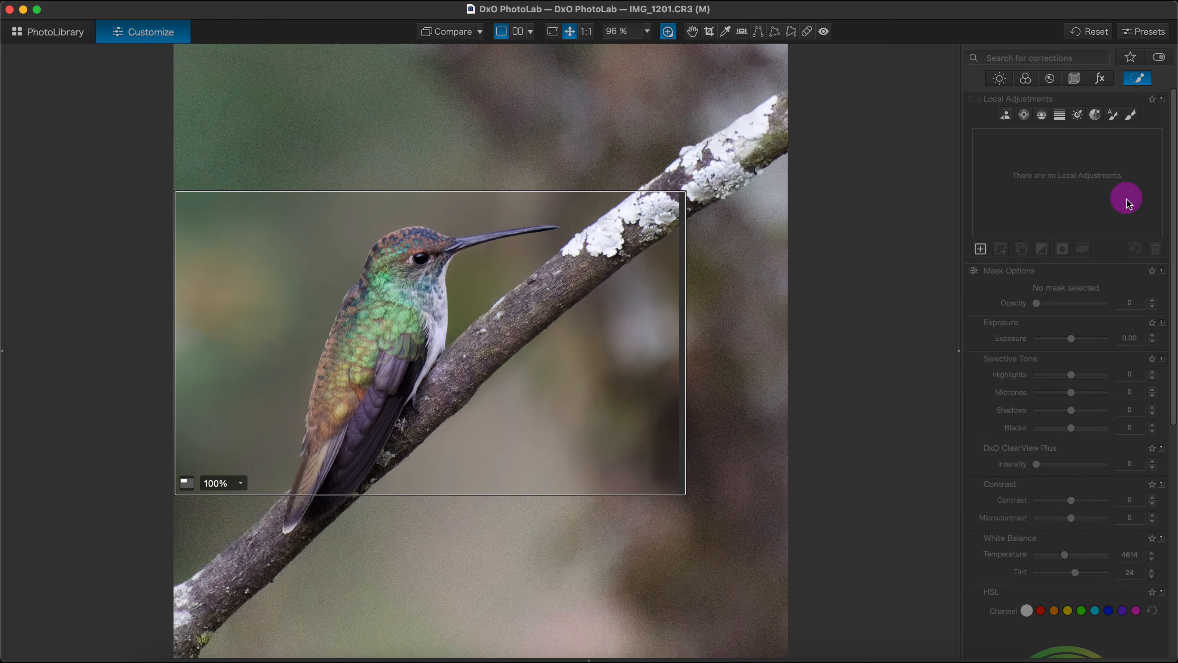
click(1006, 116)
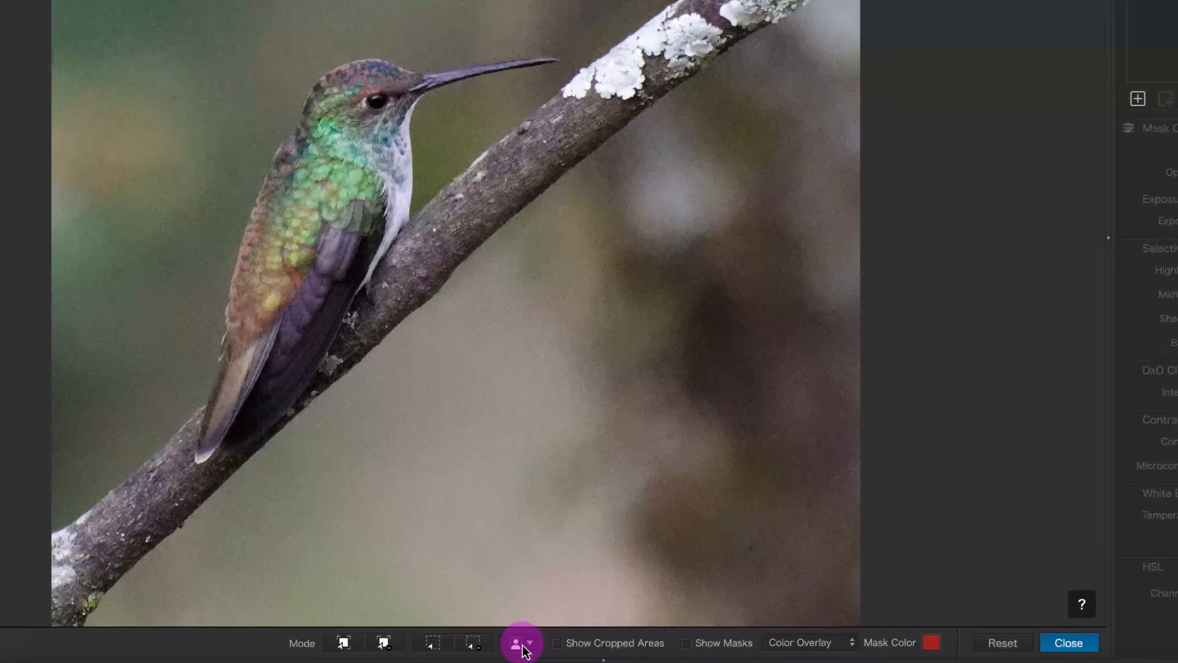
click(529, 648)
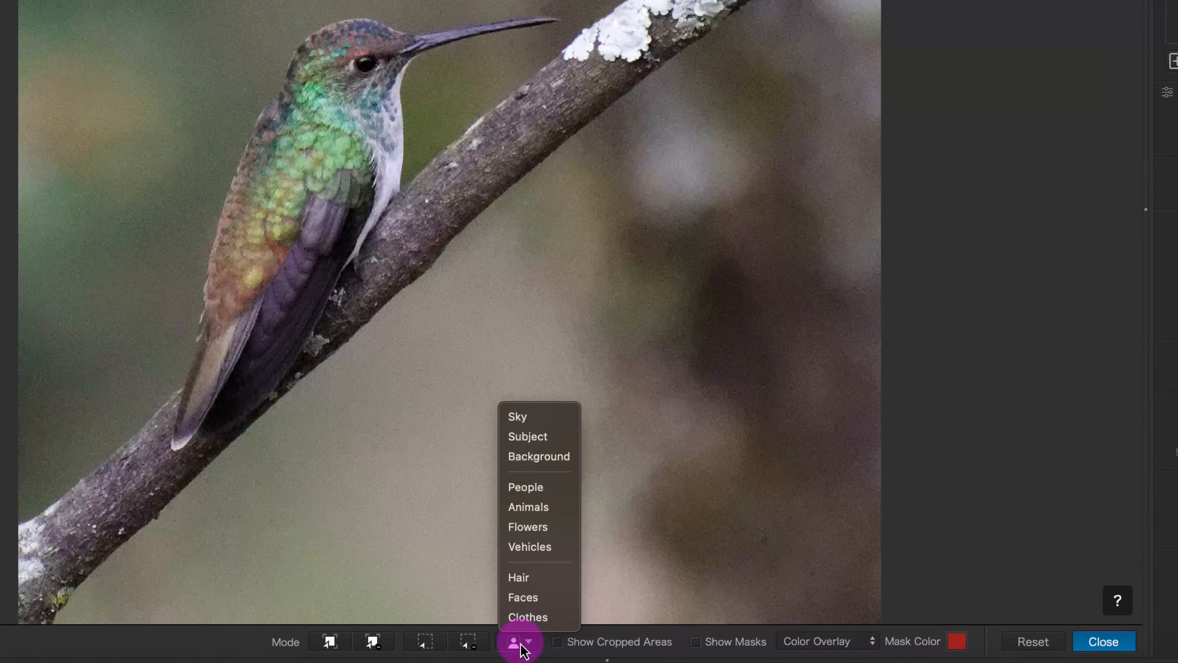
click(540, 511)
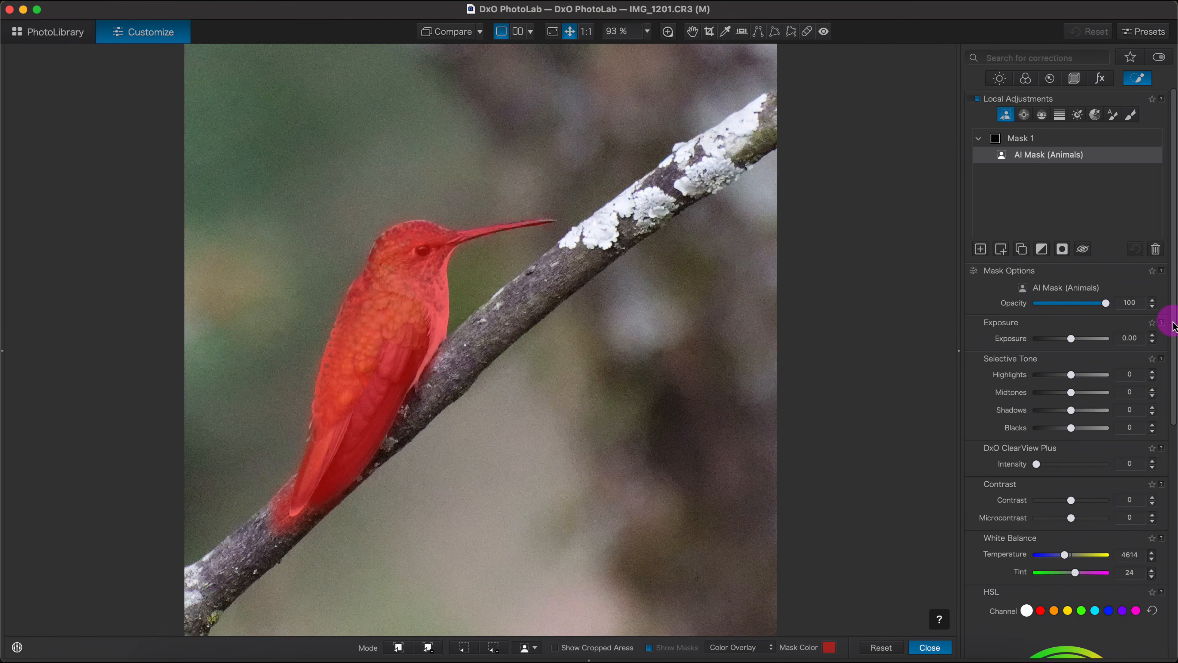
- Set Force details to 60 and sharpness intensity to 50 for the hummingbird mask, previewing with the loupe
drag(1174, 325, 1174, 565)
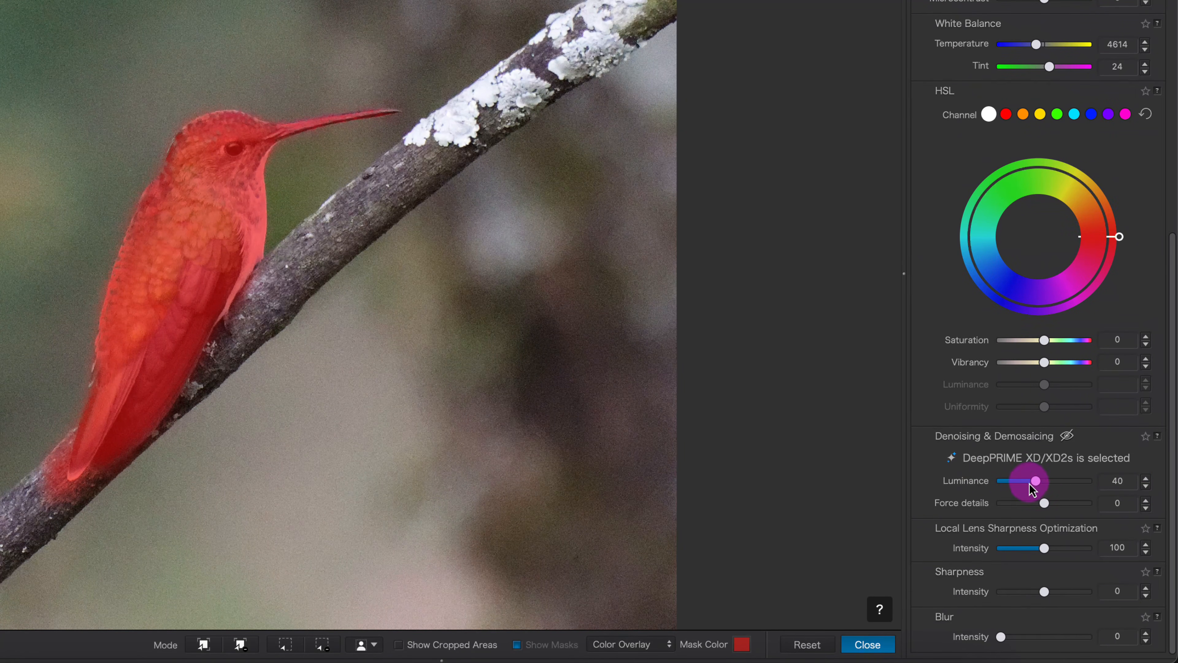
drag(1046, 507, 1048, 507)
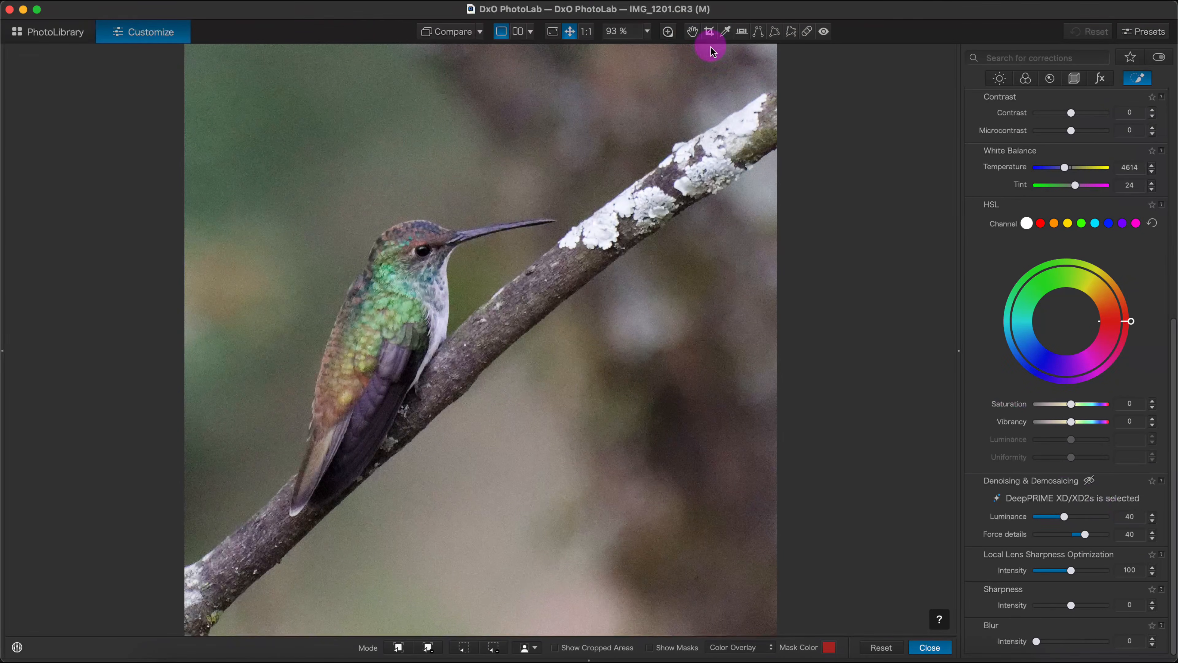
click(668, 31)
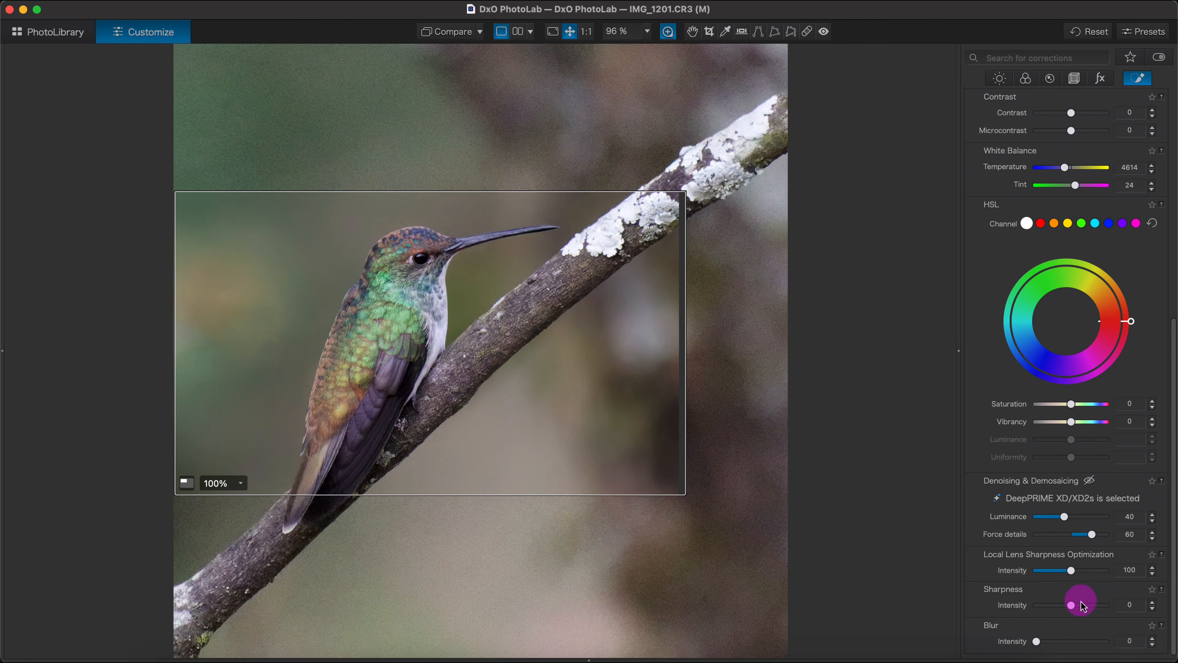
drag(1074, 611, 1091, 609)
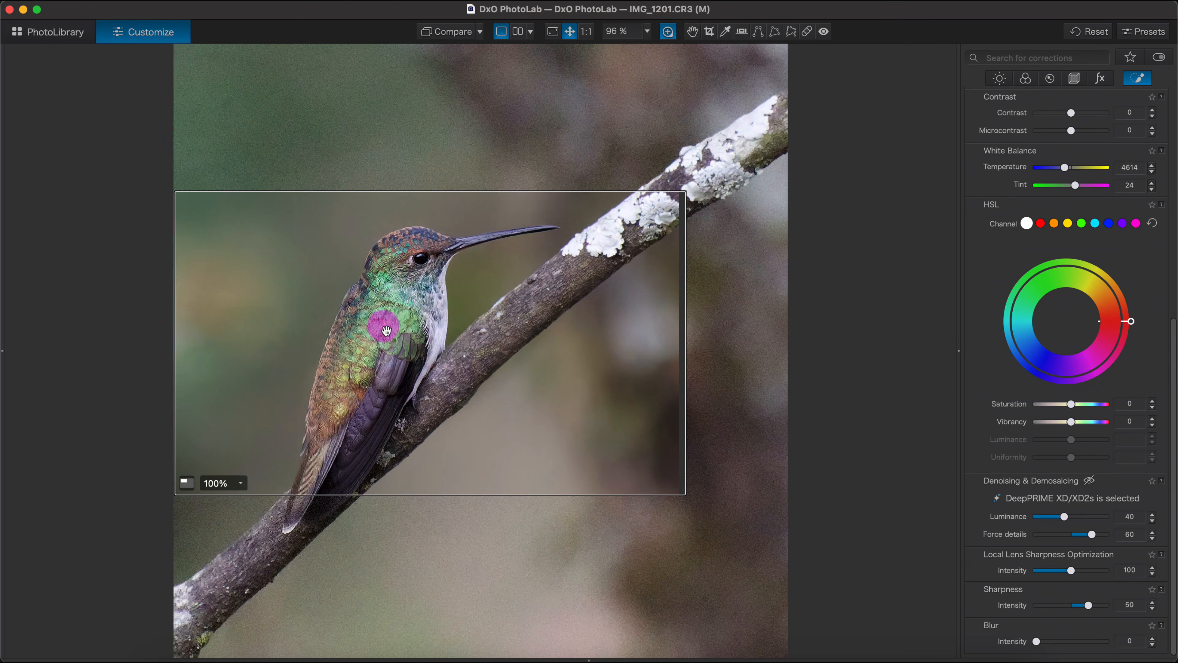
- Set the hummingbird mask's sharpness intensity to 20, saturation to 16 and vibrancy to 15
drag(1089, 606, 1088, 606)
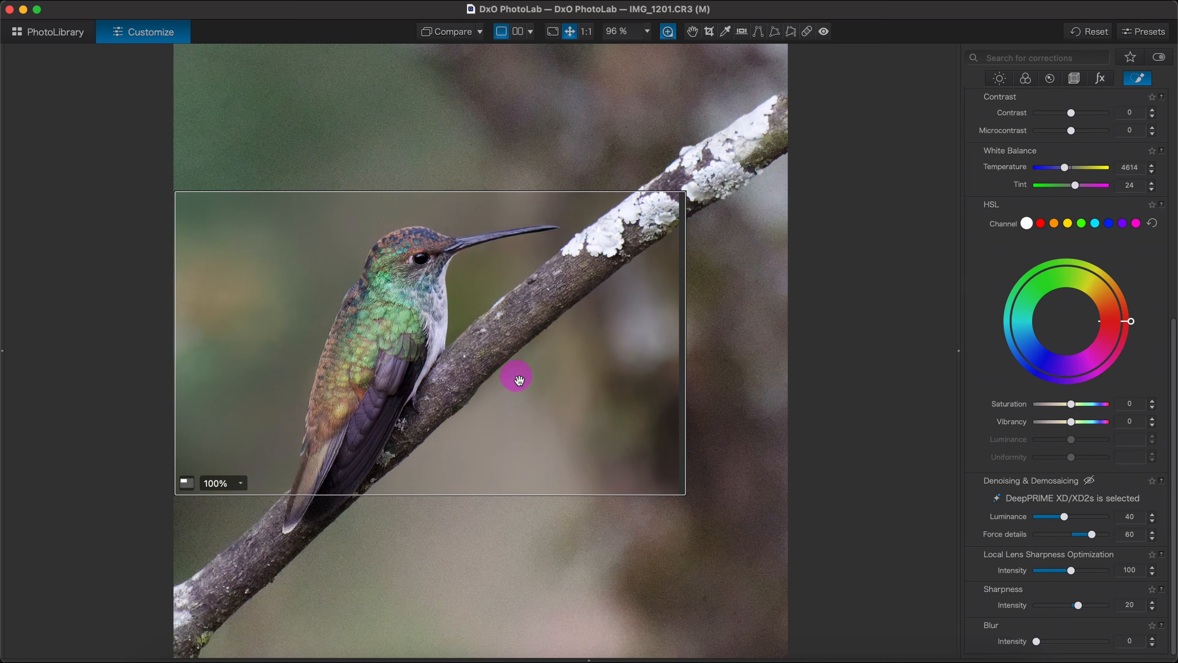
drag(458, 378, 459, 380)
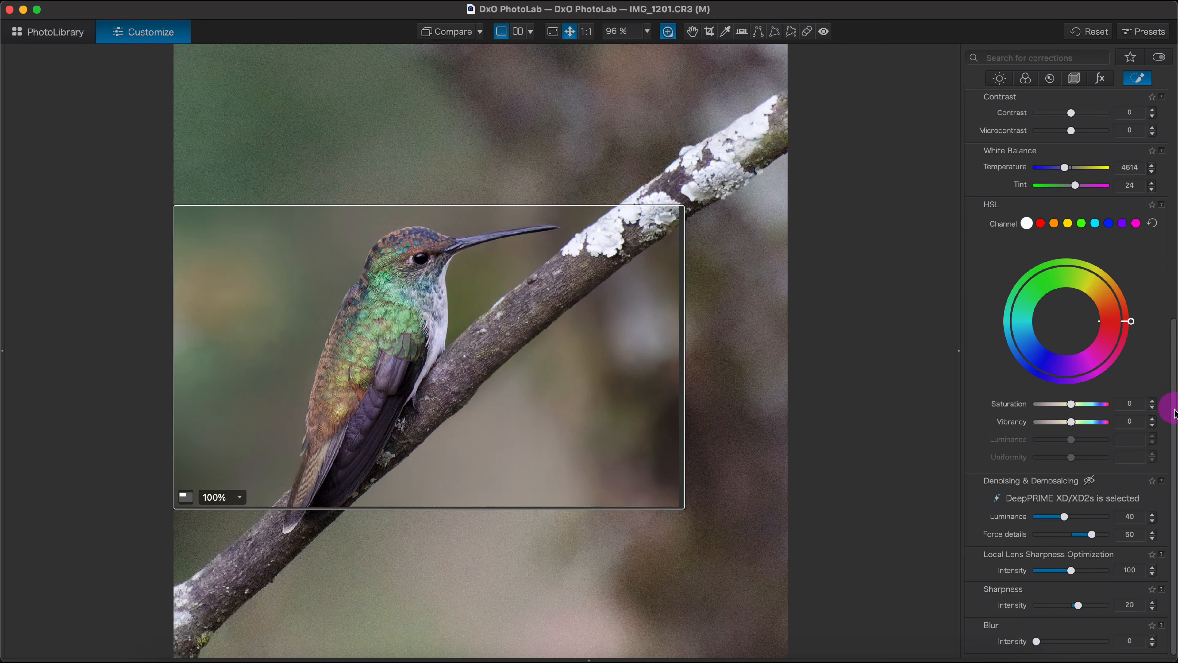
drag(1174, 413, 1172, 365)
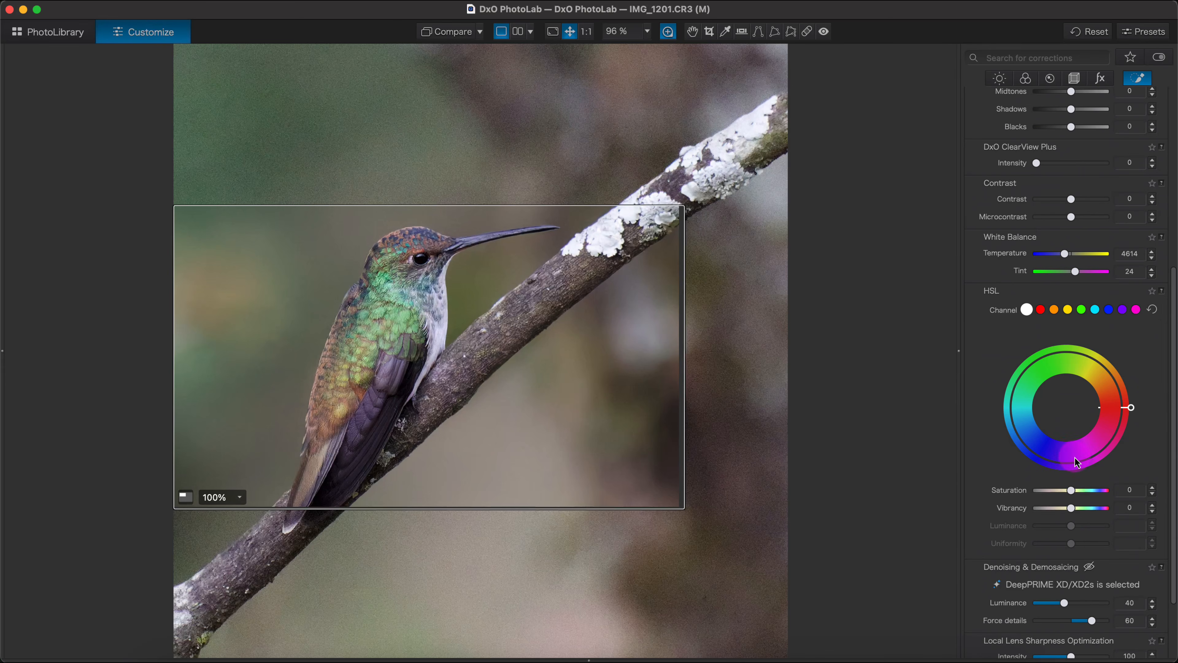
drag(1071, 491, 1076, 511)
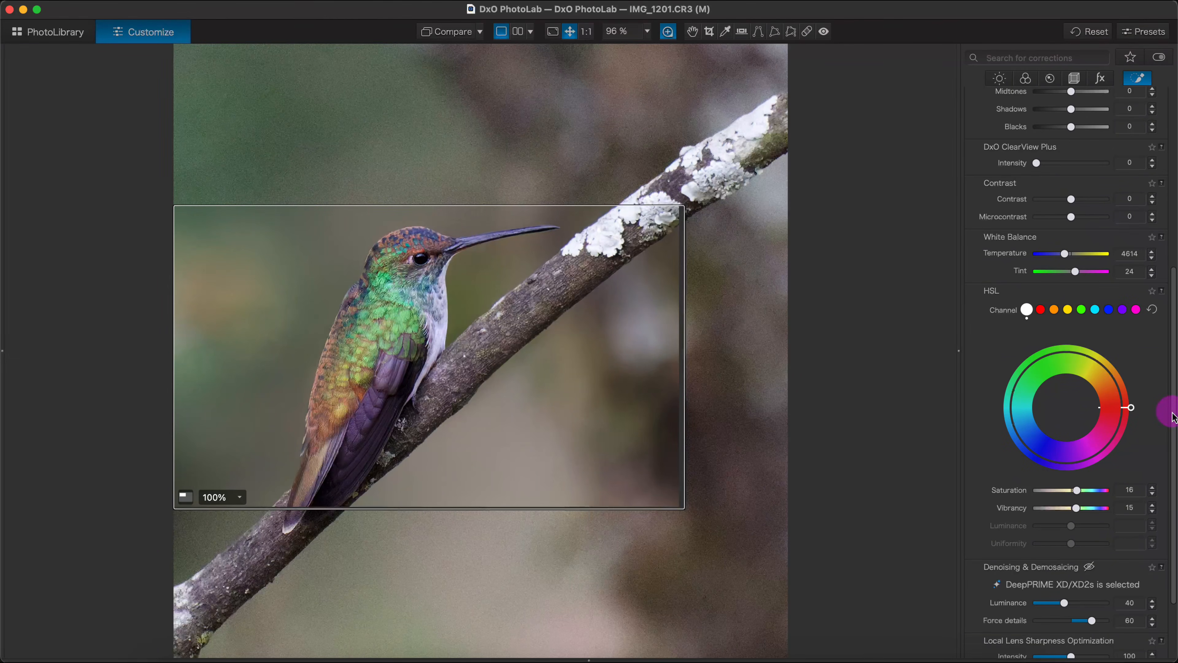
- Compare the hummingbird photo with and without its local adjustments by switching them off and on
drag(1173, 418, 1173, 187)
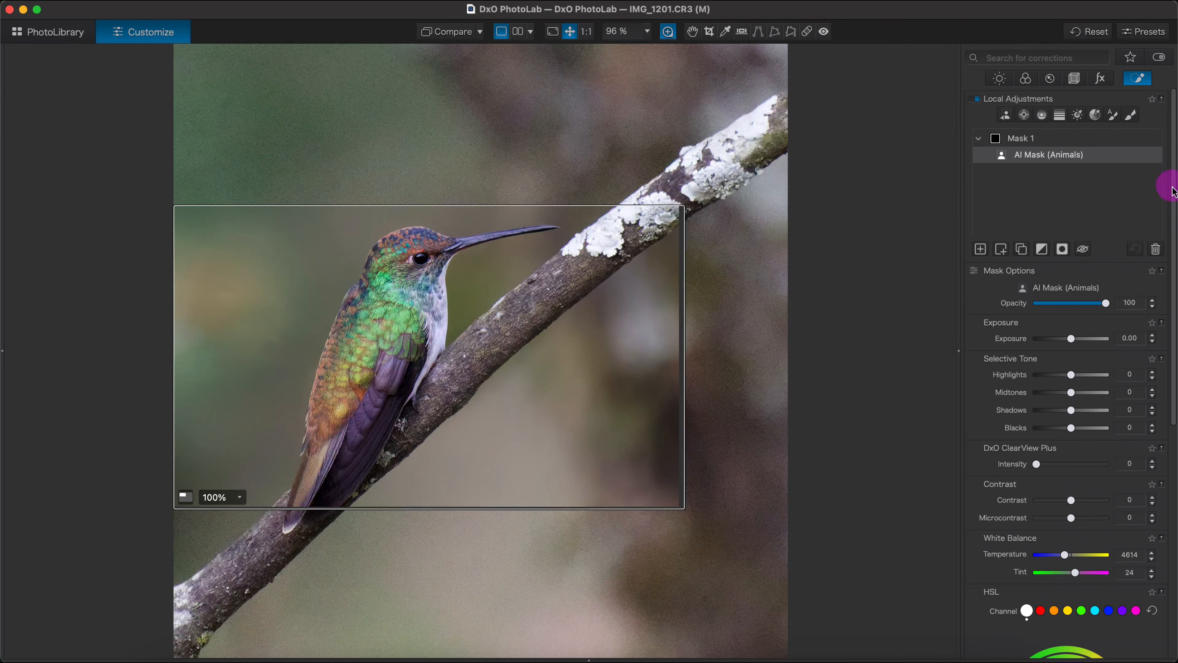
click(978, 100)
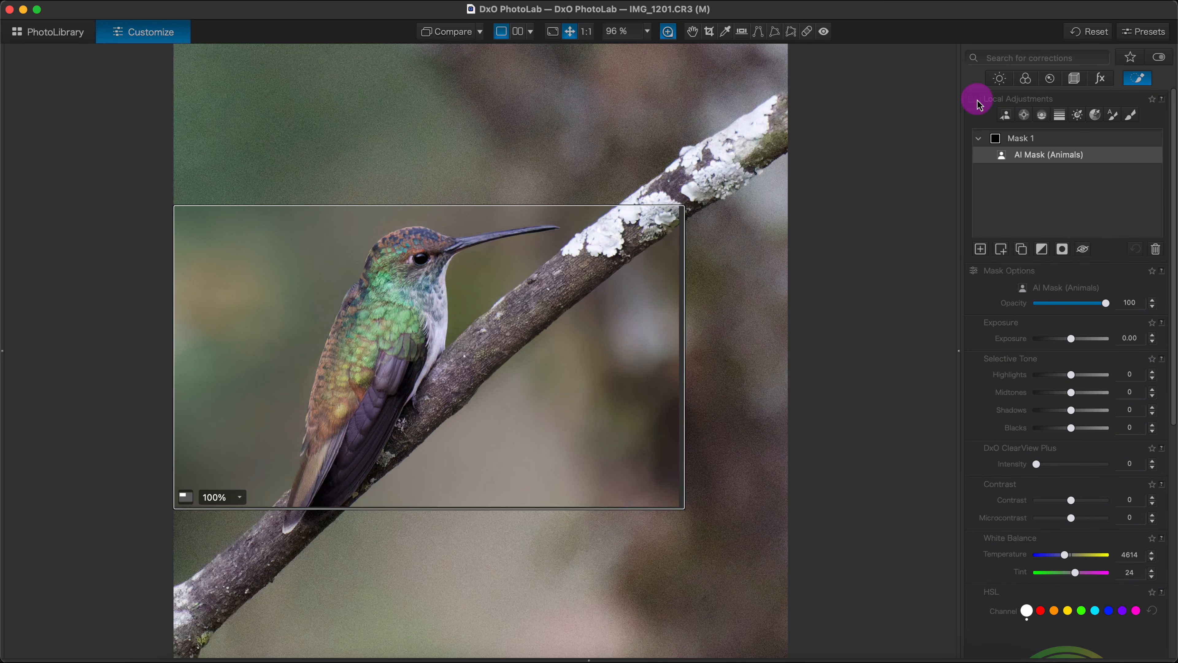
click(978, 101)
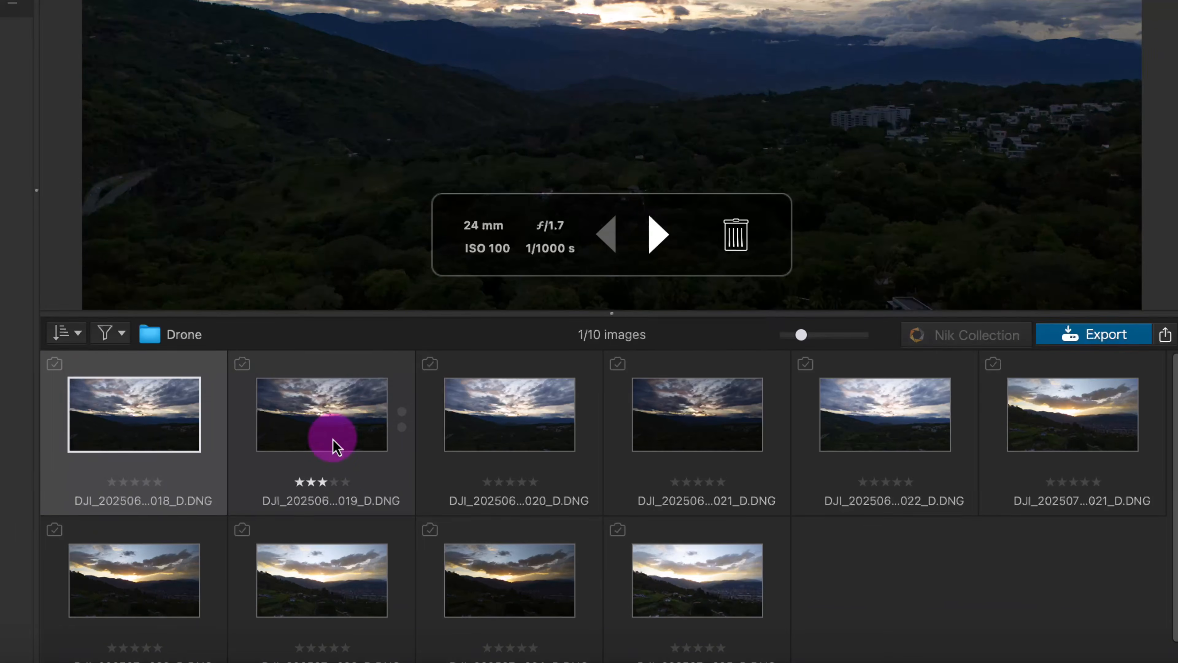
- Look through the photos in the Drone folder one after another, returning to the first image
click(399, 516)
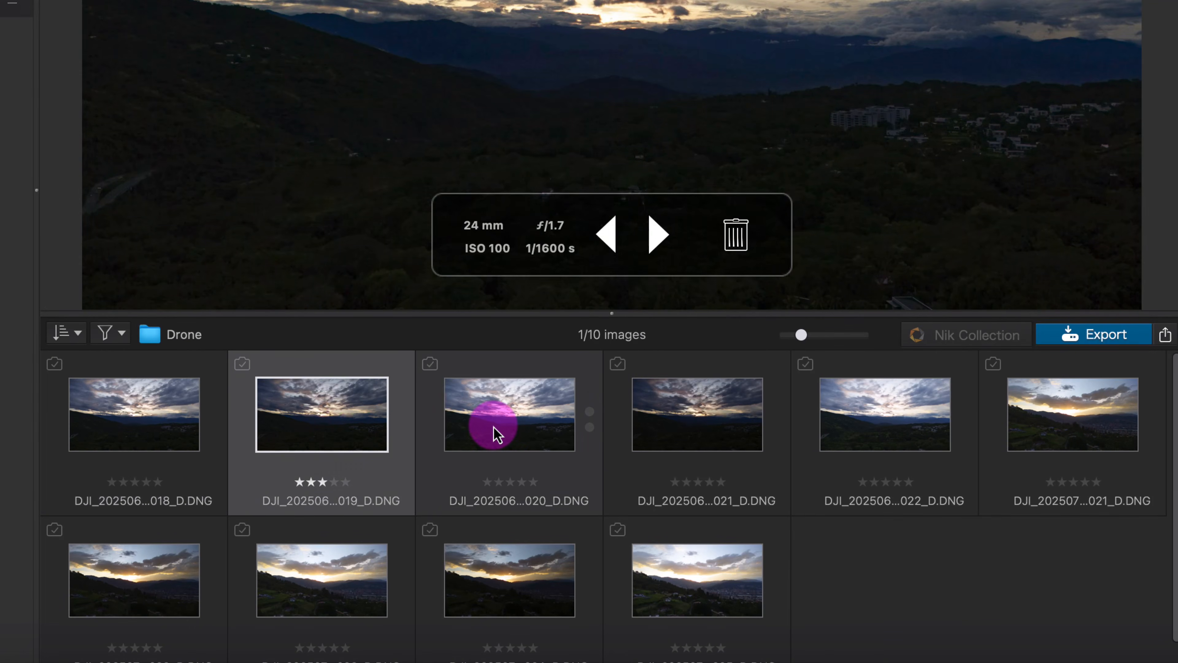
click(524, 428)
click(679, 426)
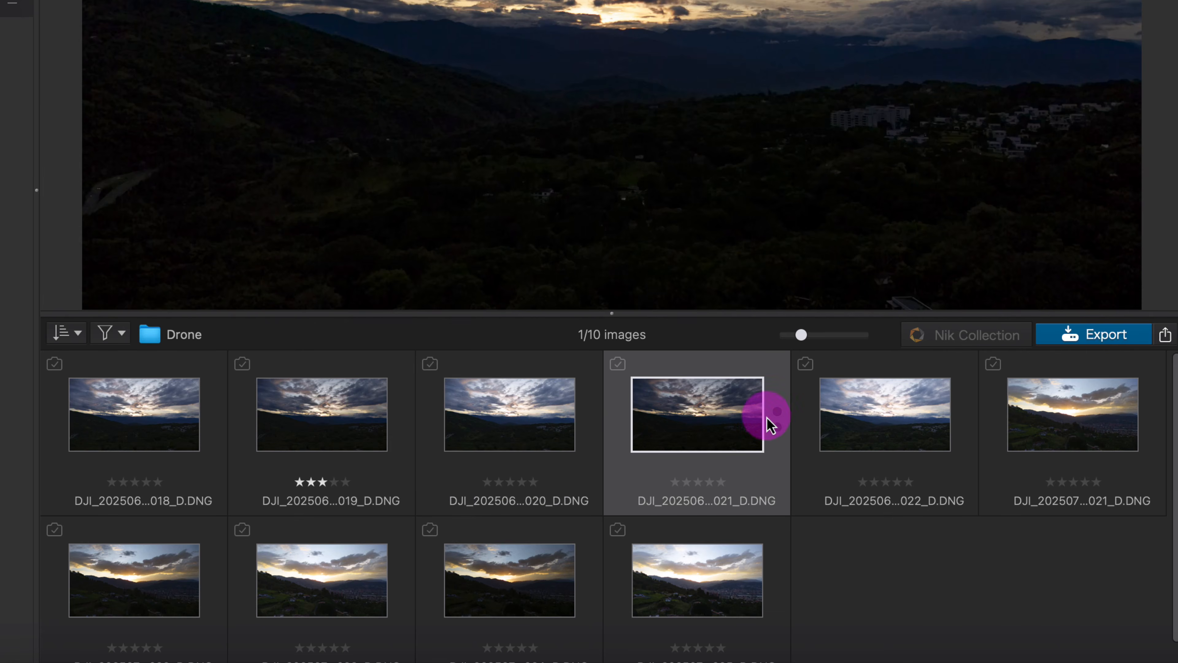
click(888, 420)
click(1090, 418)
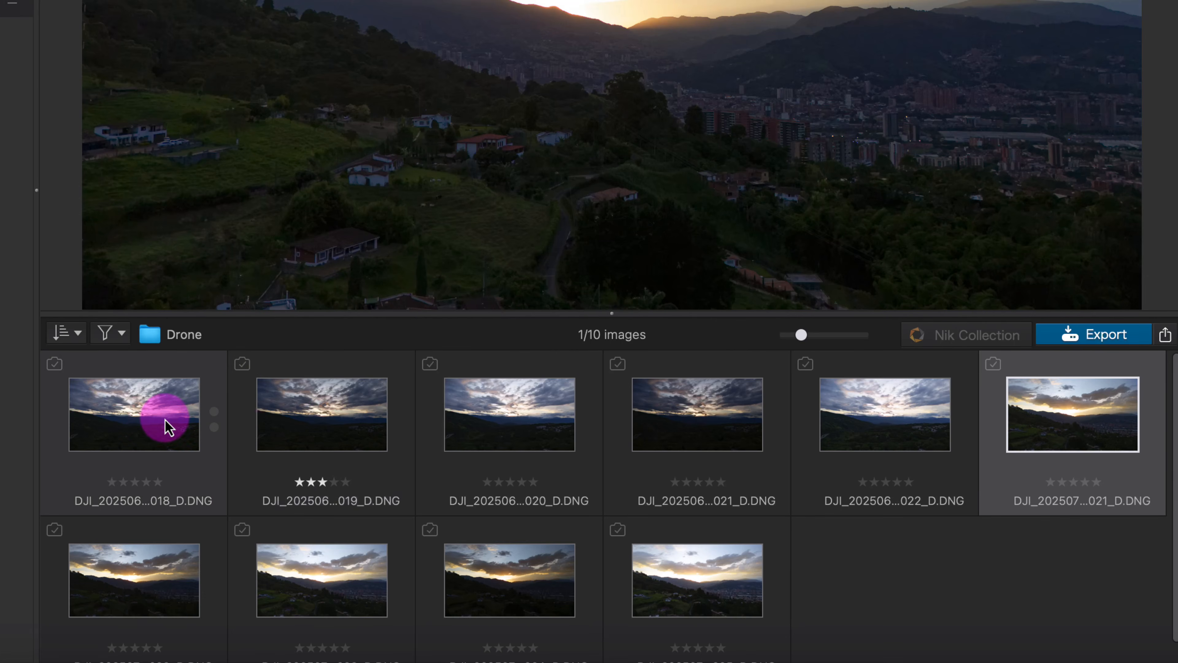
click(151, 417)
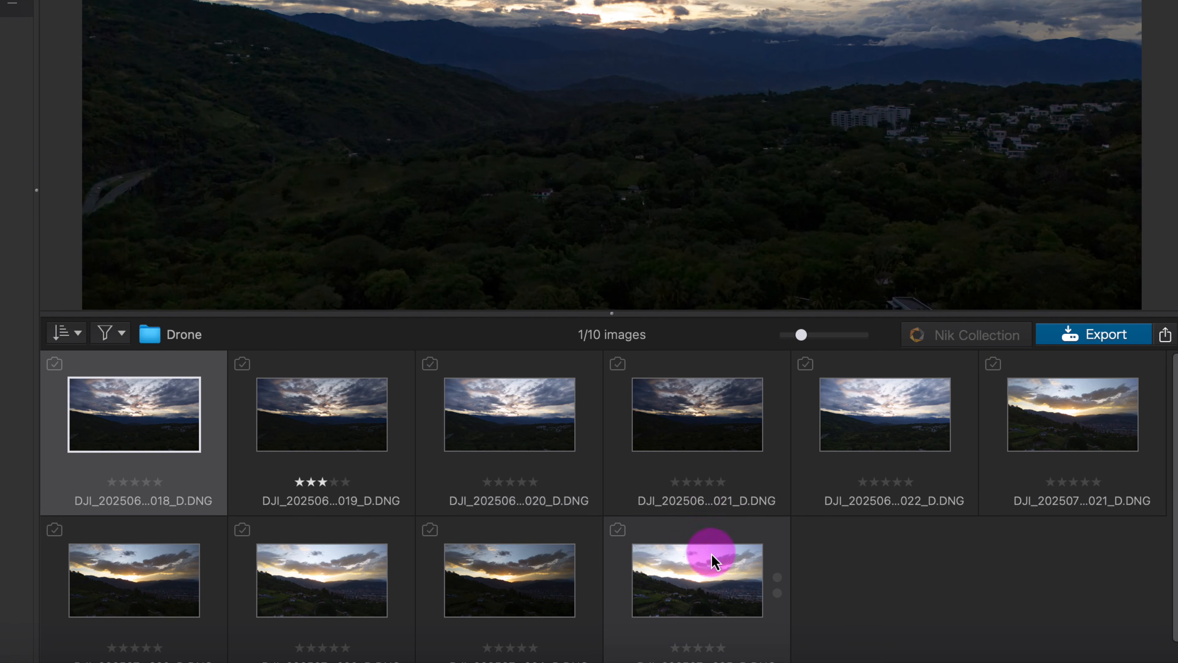
- Select all ten photos in the Drone folder and start a batch rename of them
shift+click(706, 564)
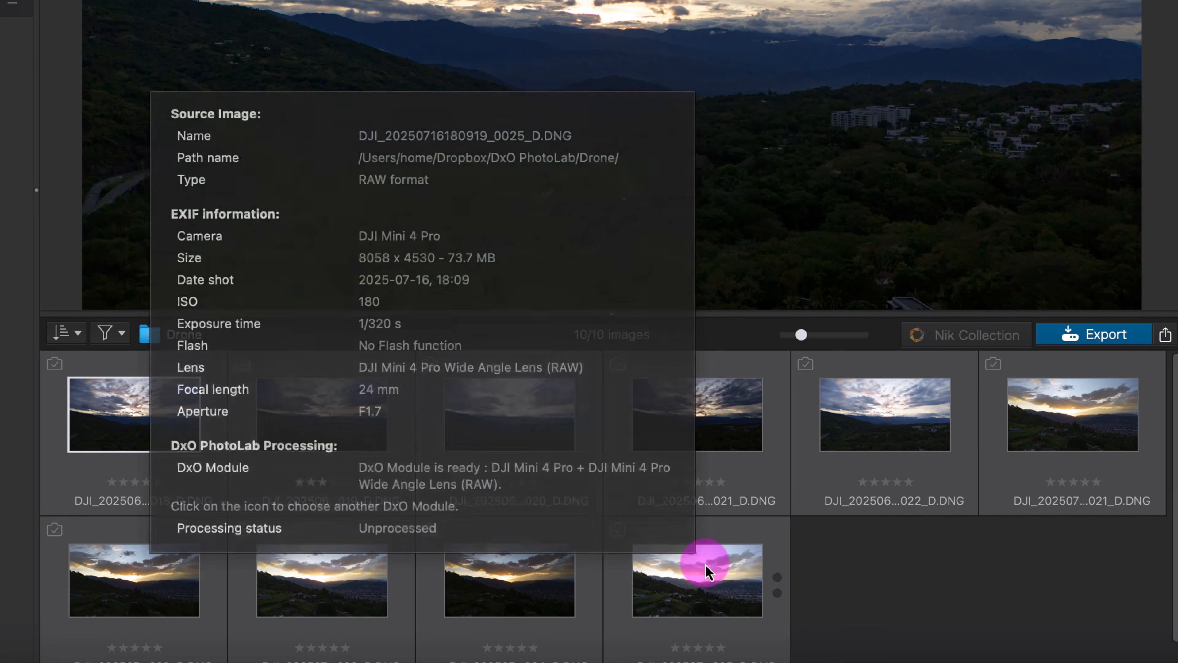
right_click(724, 574)
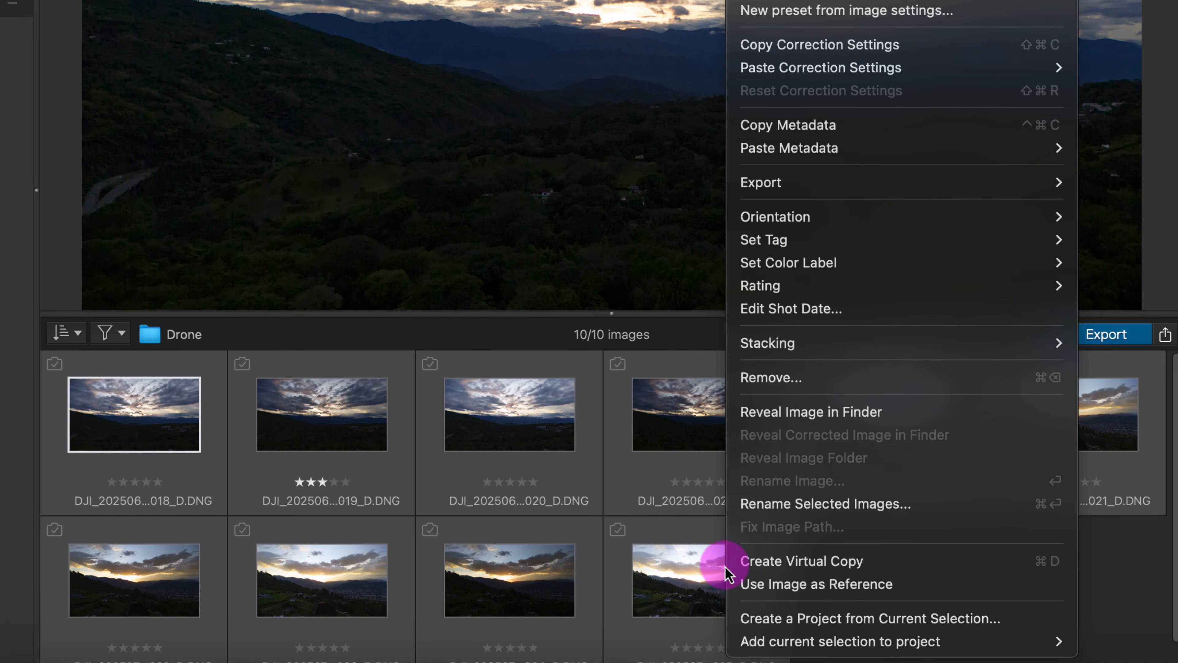
click(790, 505)
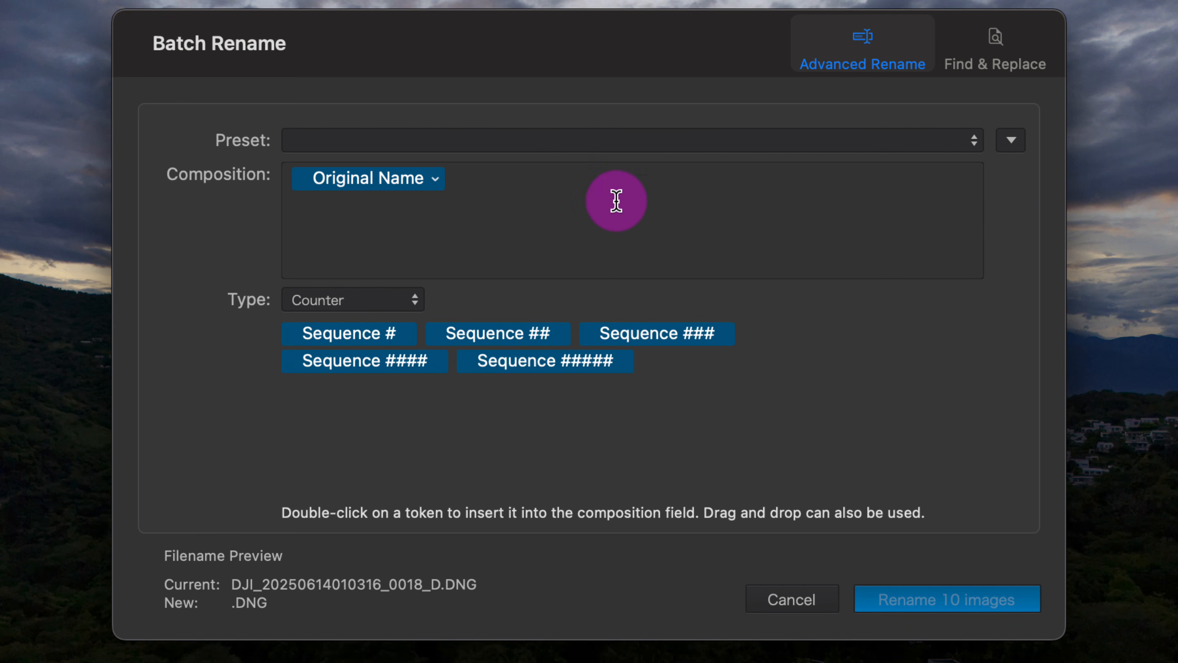
- Try the rename presets Date (YYYYMMDD) - File Name and File Name - Copyright
click(970, 144)
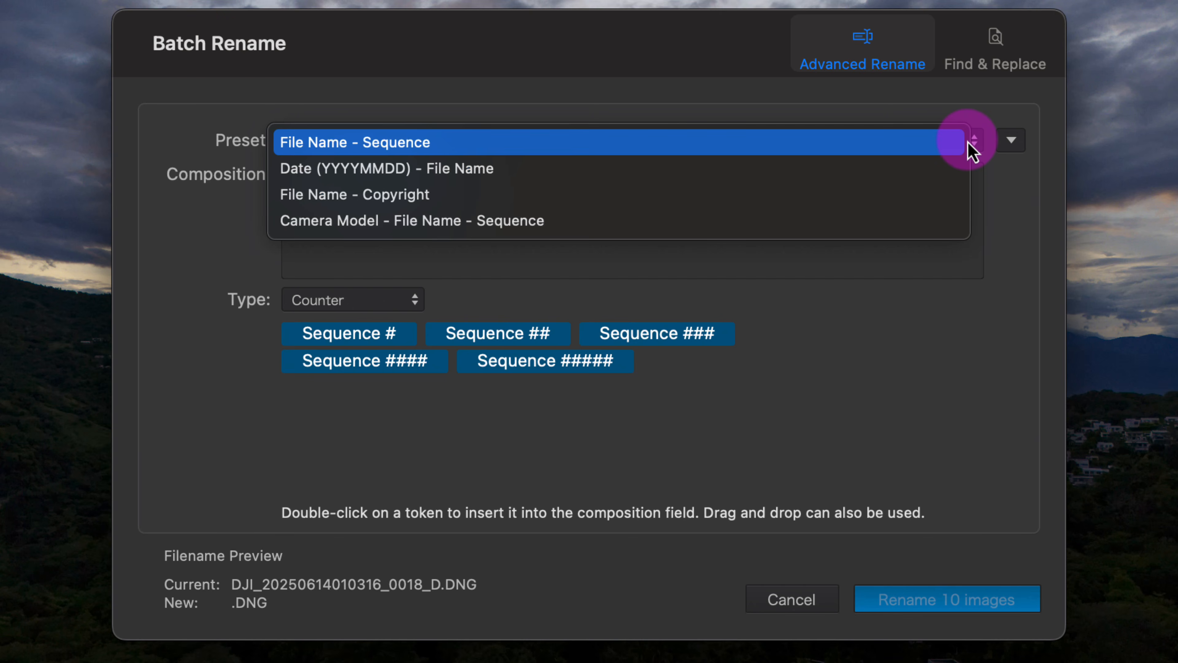
click(556, 178)
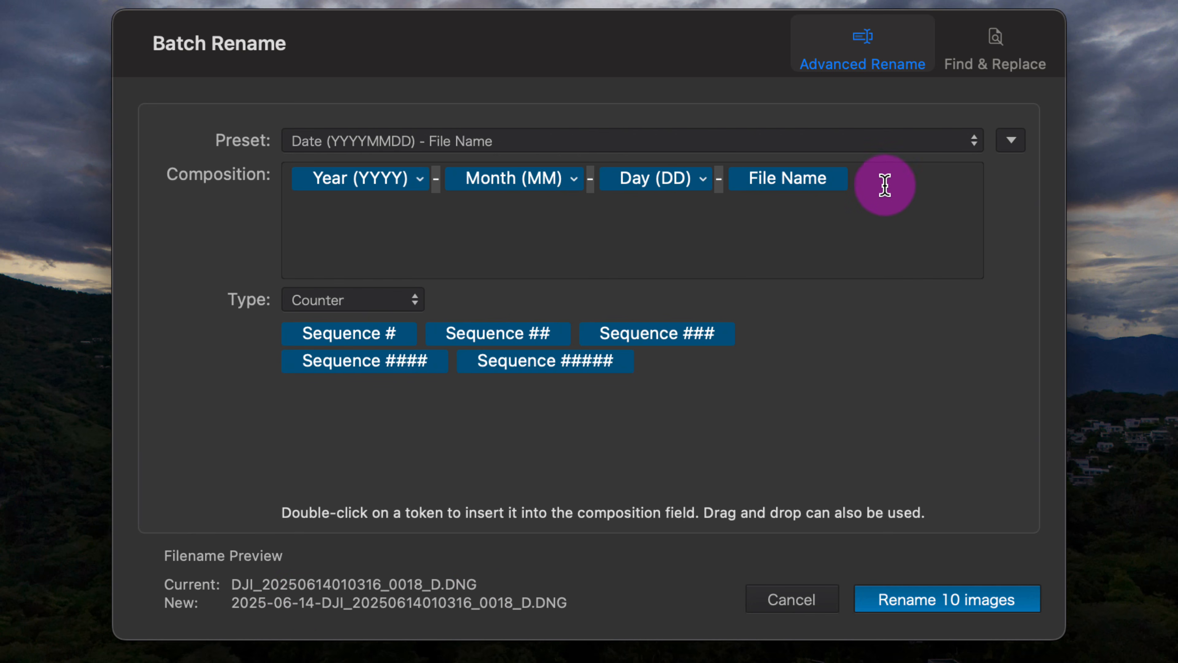
click(941, 144)
click(937, 176)
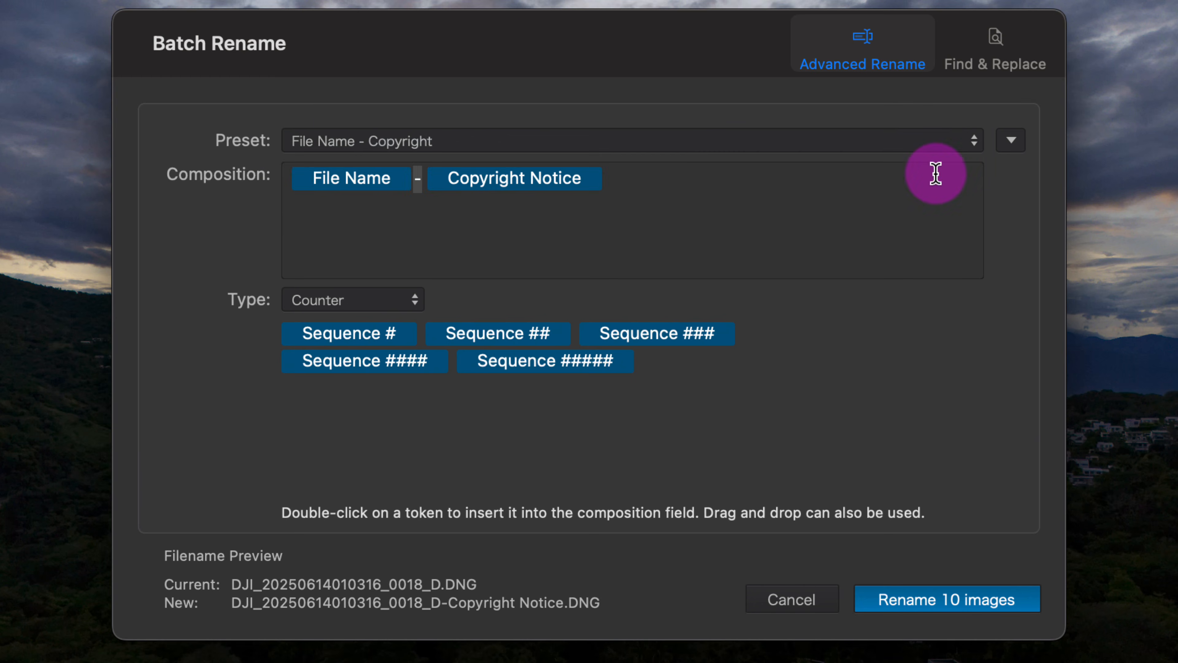
- Clear the existing tokens from the name composition and enter the text "DJI Mini 4 Pro " instead
click(734, 190)
key(BackSpace)
key(BackSpace)
key(BackSpace)
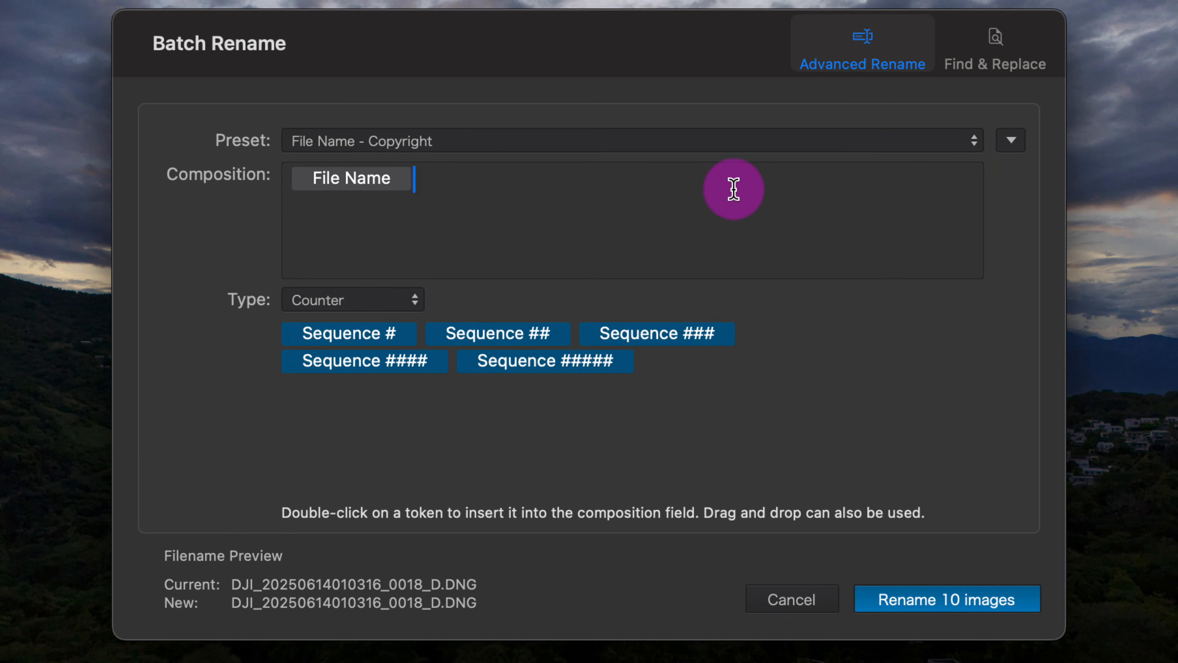
text(DJI)
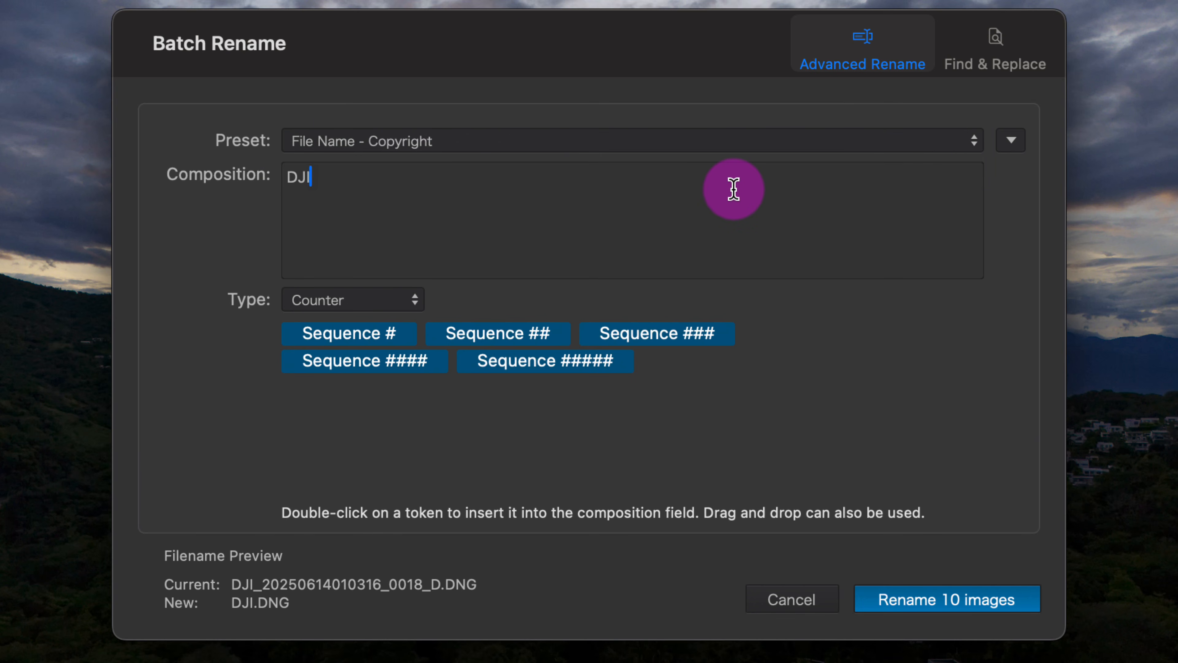
text( Mini 4 )
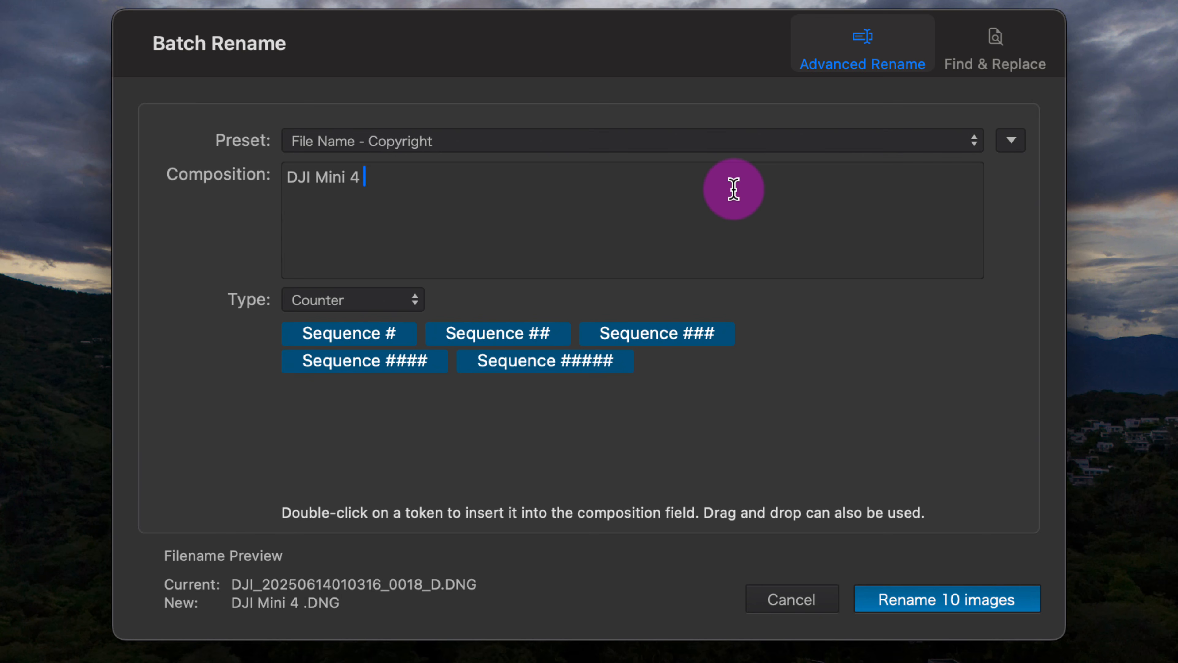
text(Pro)
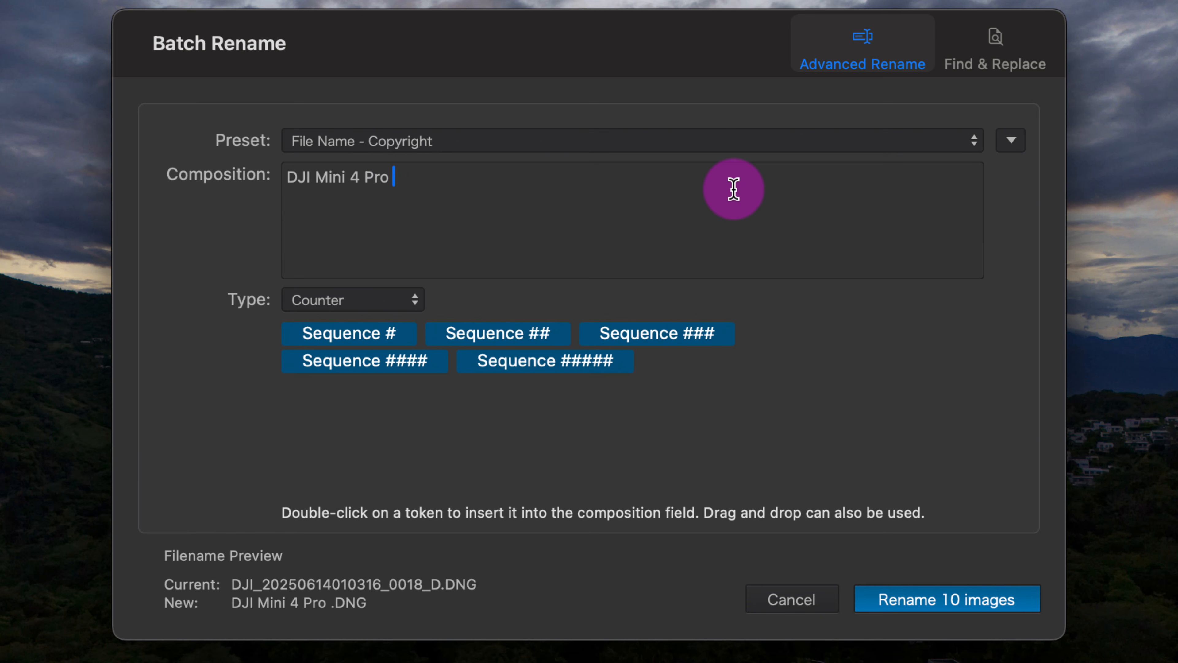
- Append the Exif Camera Model token to the name composition, followed by a space
click(412, 304)
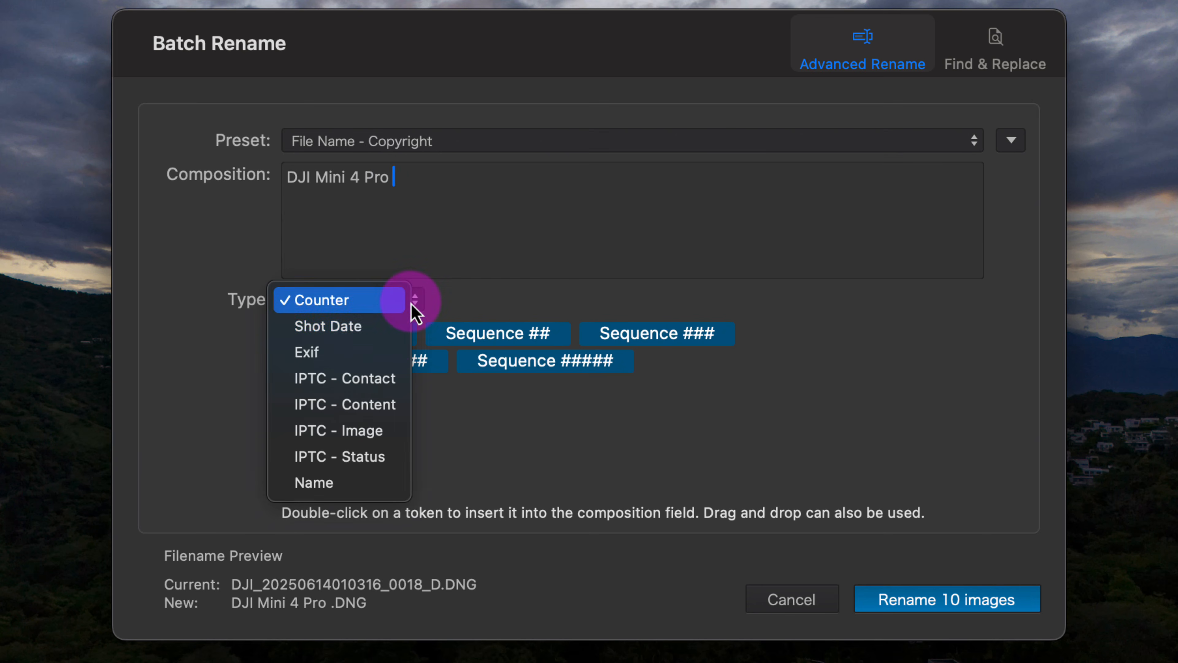
click(355, 353)
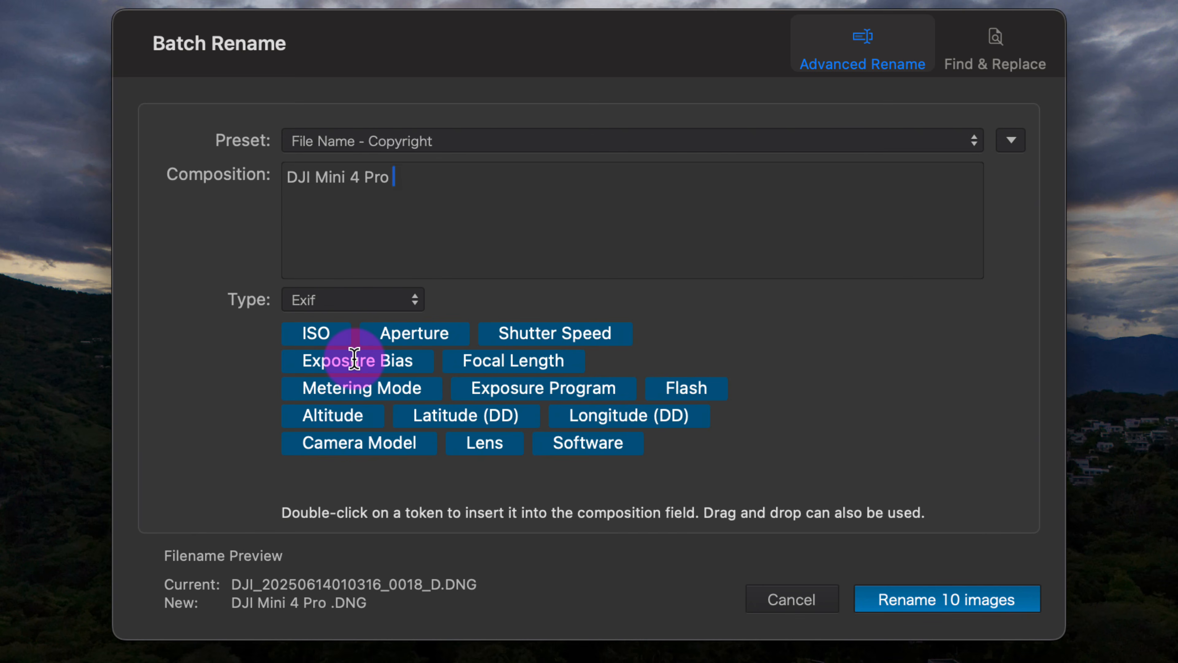
double_click(346, 443)
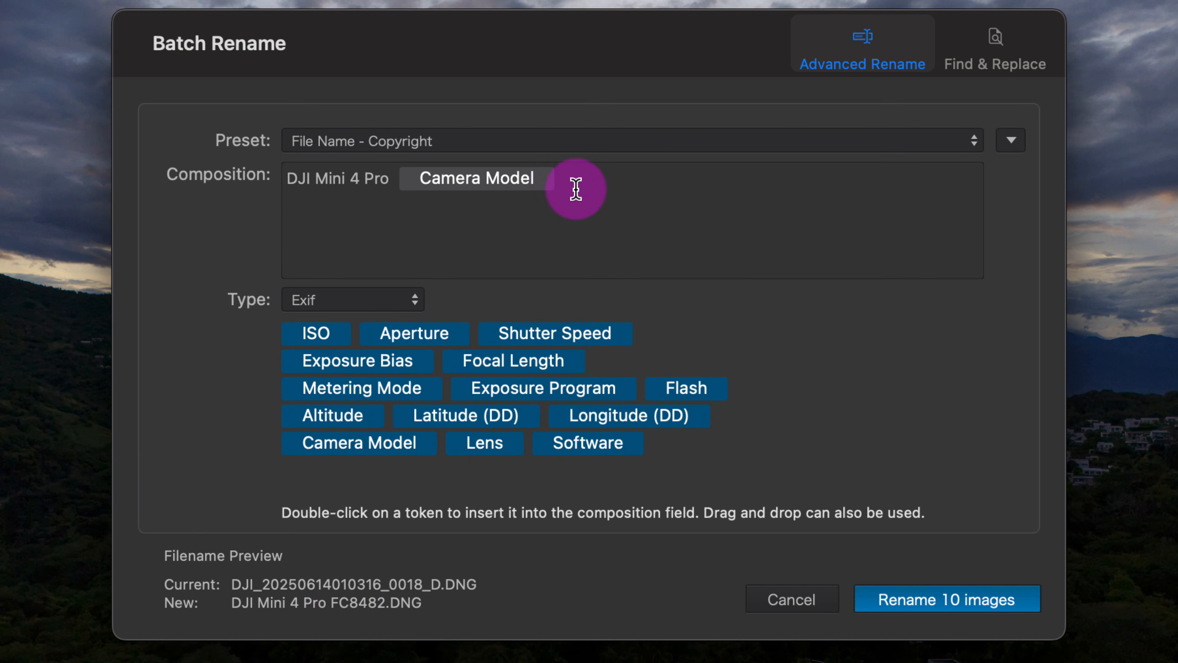
click(592, 178)
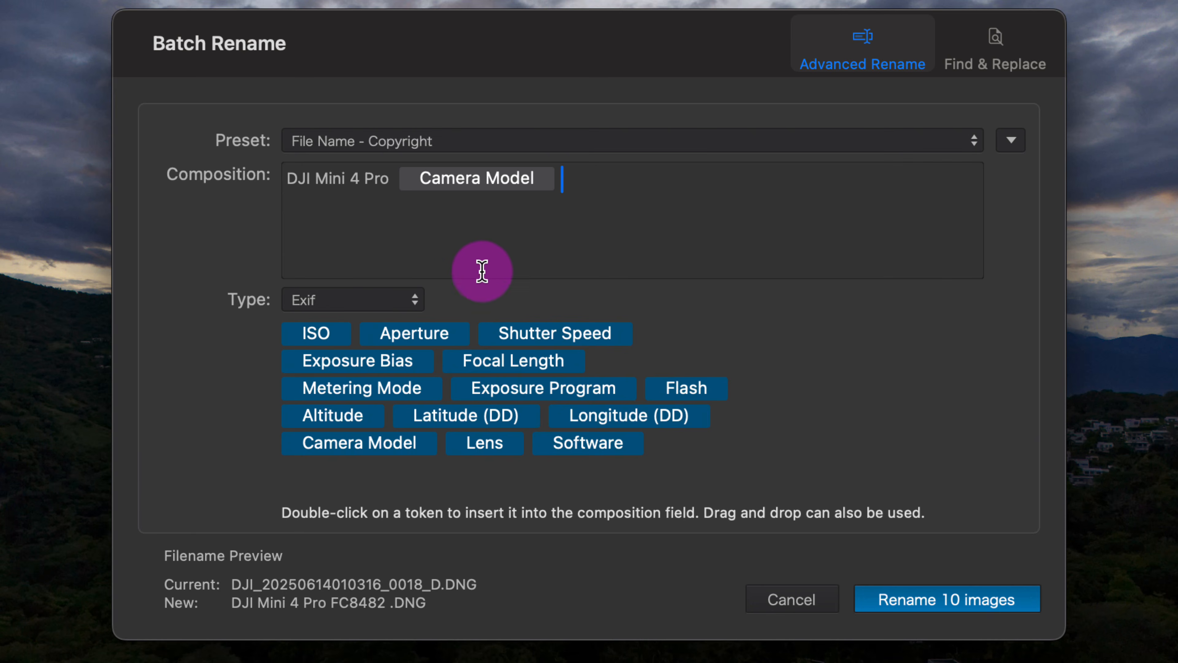
- Append the Sequence # counter token to the name composition and rename the 10 images
click(399, 301)
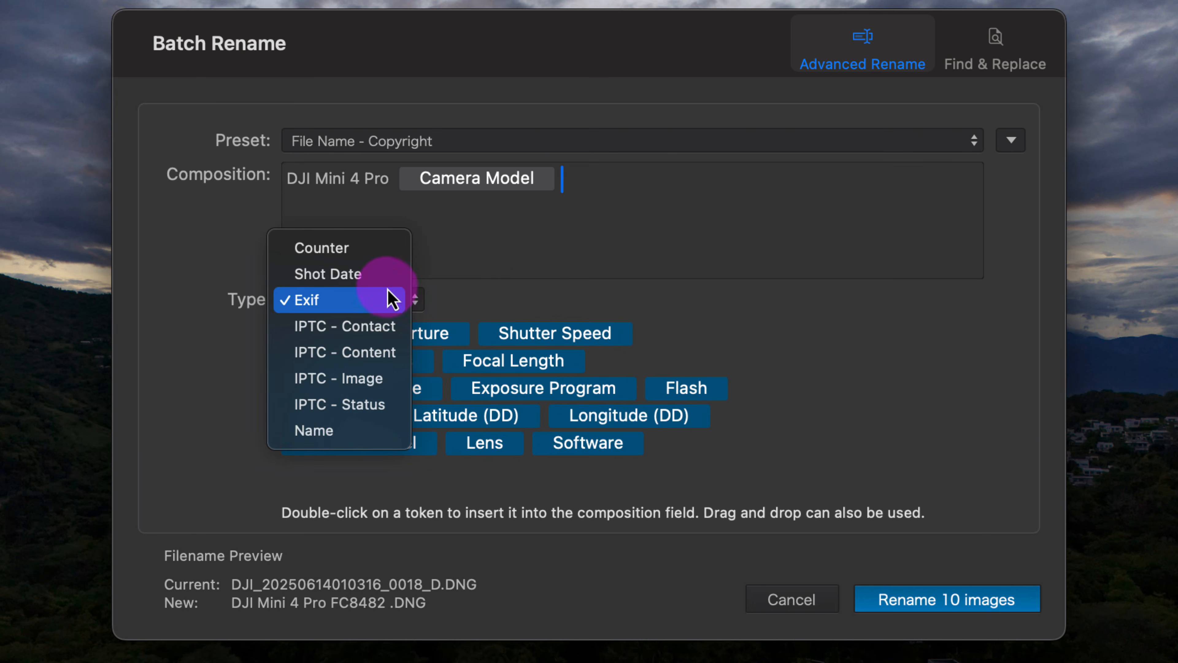
click(376, 252)
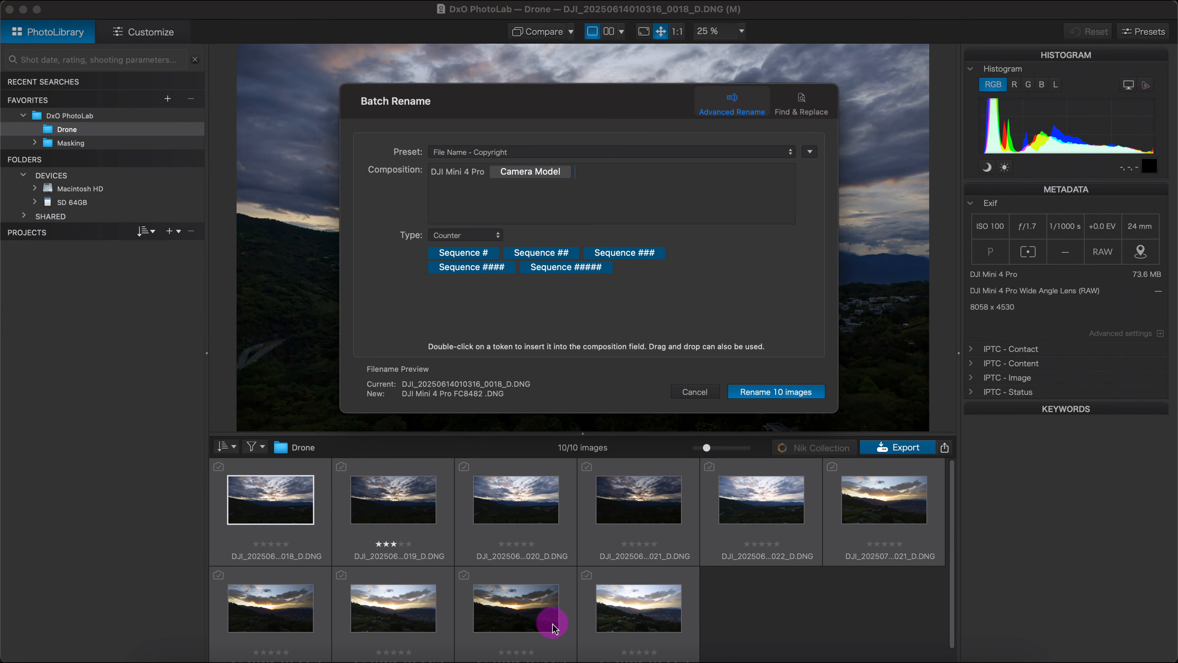
double_click(468, 258)
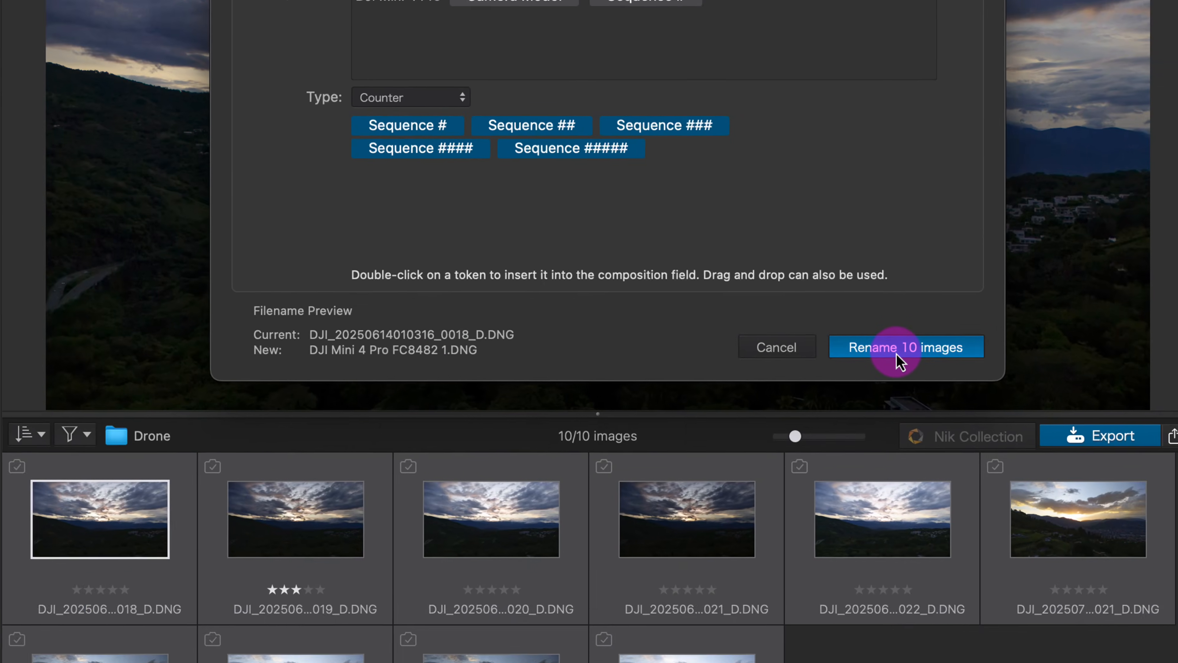
click(907, 616)
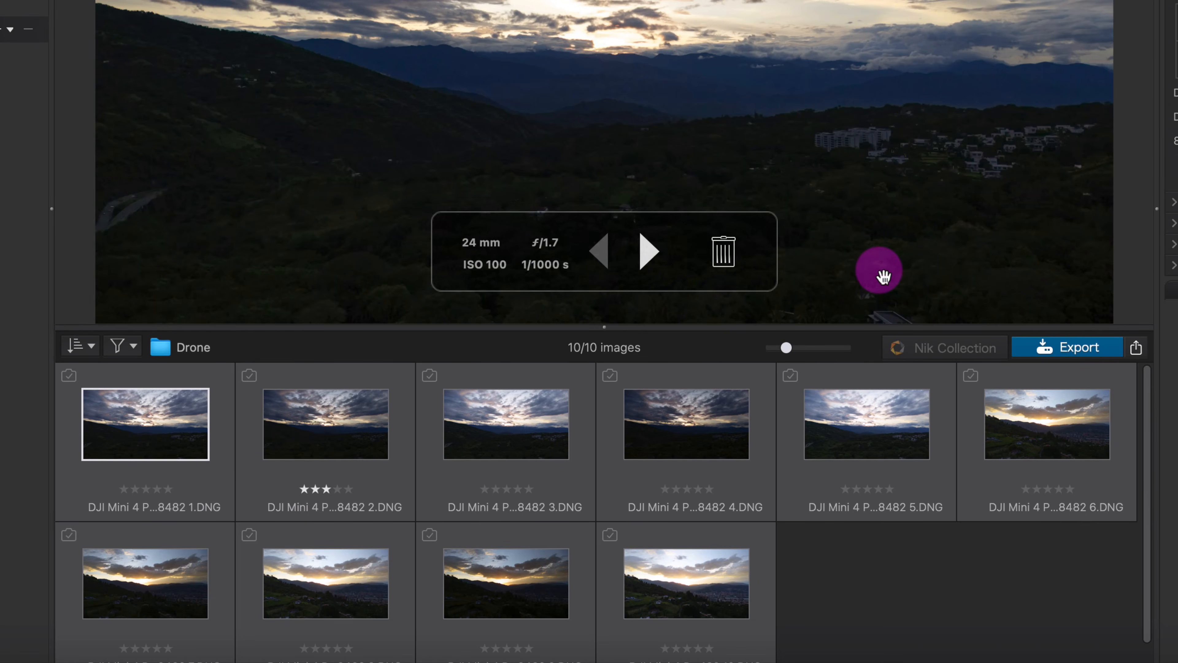
- Rate the drone photos: four stars for photo 3, two stars for photo 5 and three stars for photo 6
click(168, 495)
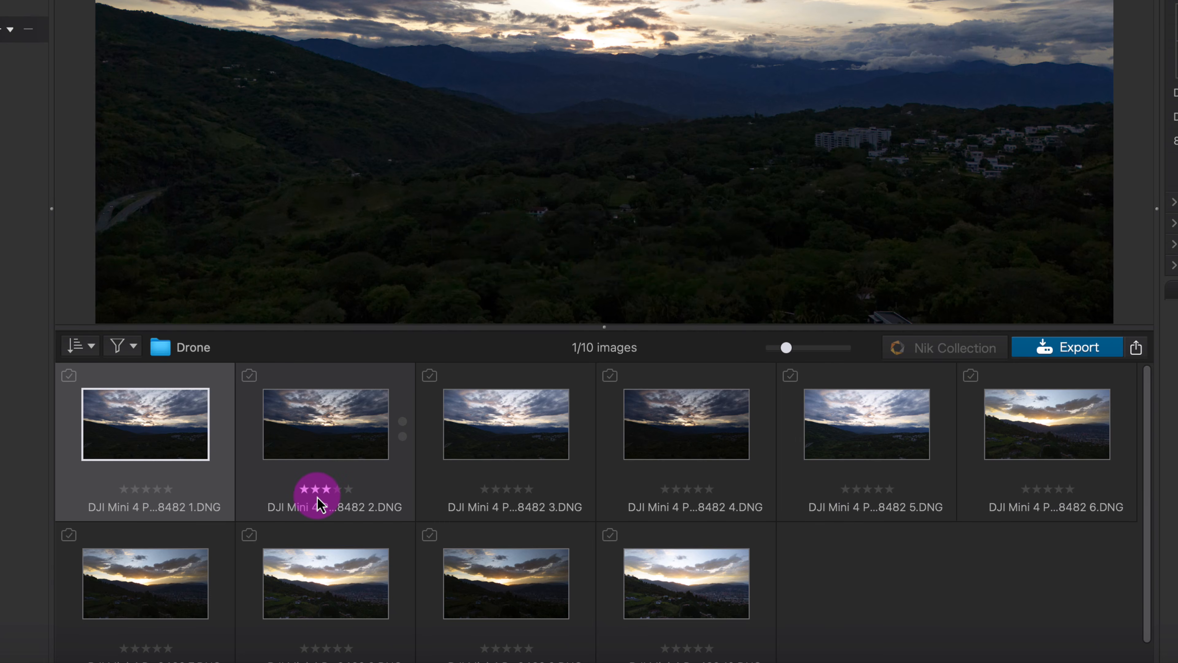
click(317, 496)
click(518, 489)
click(712, 483)
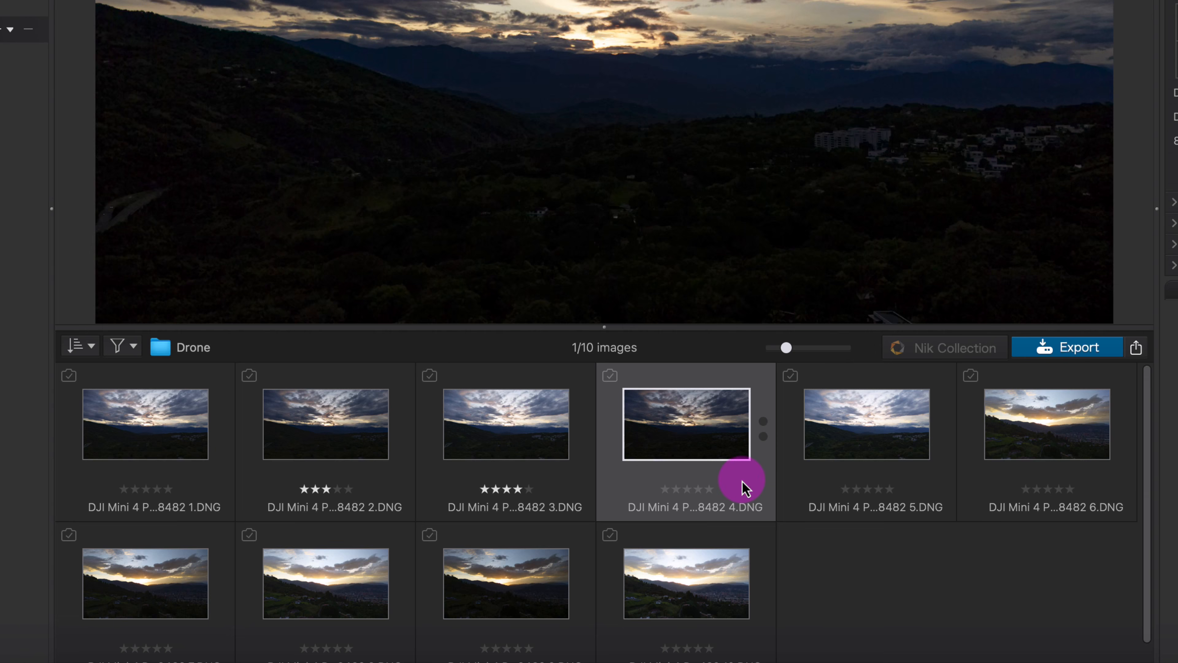
click(856, 490)
click(1046, 490)
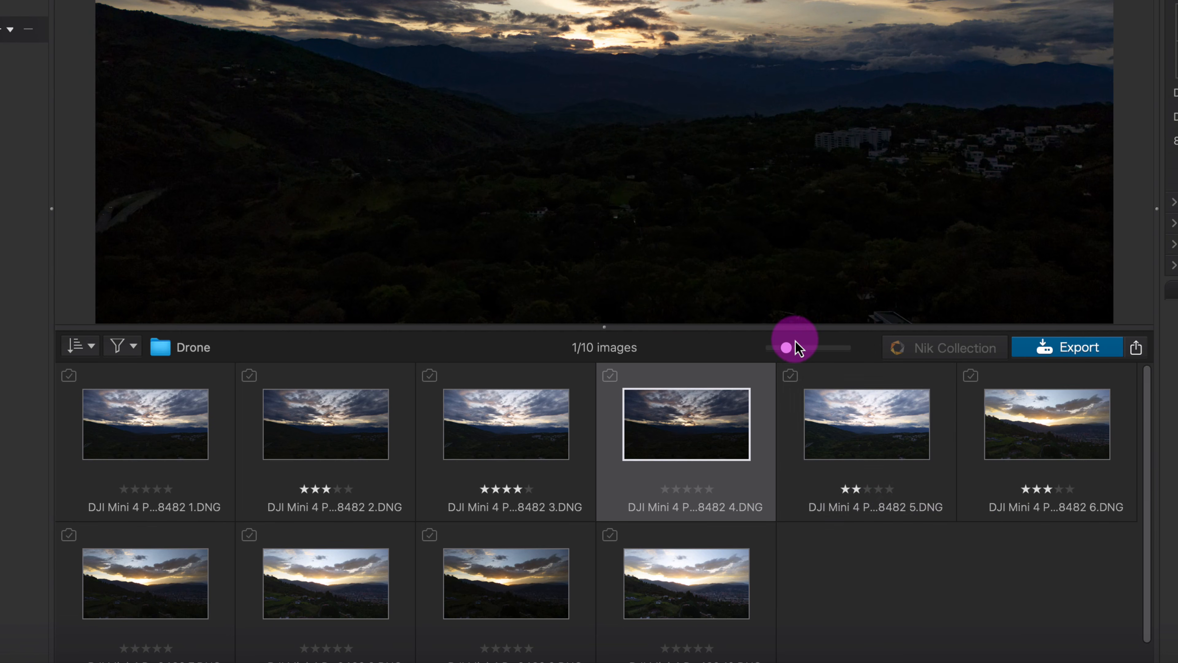
- Adjust the browser's thumbnails to five per row and enlarge the browser area beneath the preview image
drag(796, 347, 827, 347)
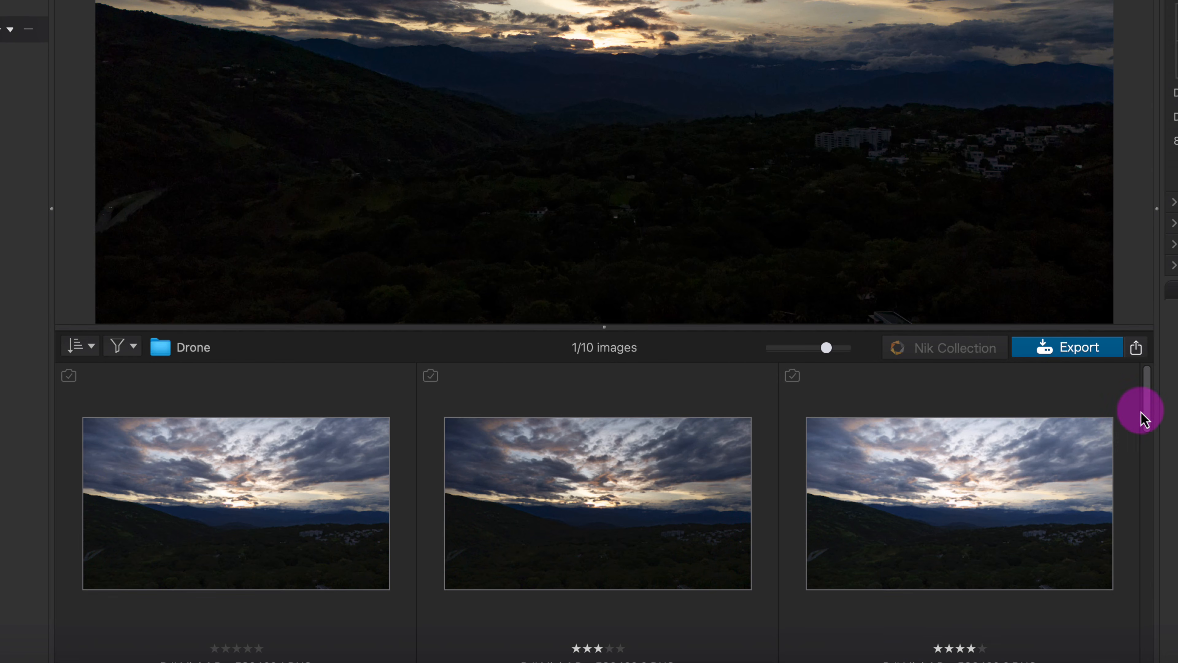
click(762, 362)
drag(594, 325, 592, 0)
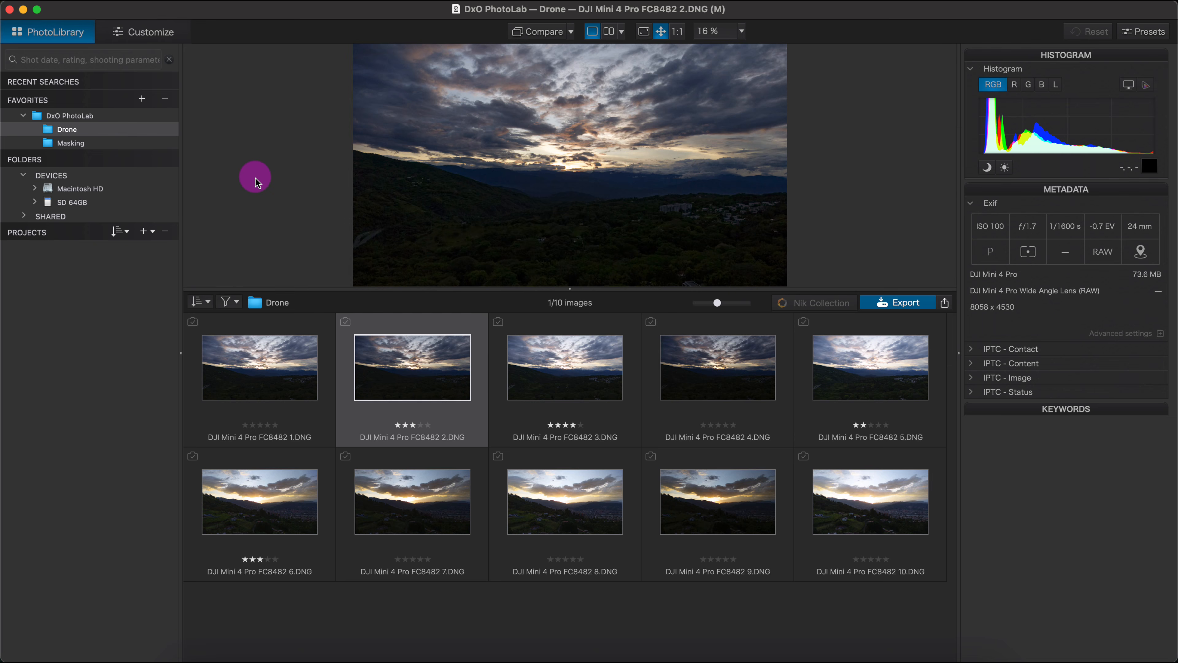
mouse_move(250, 175)
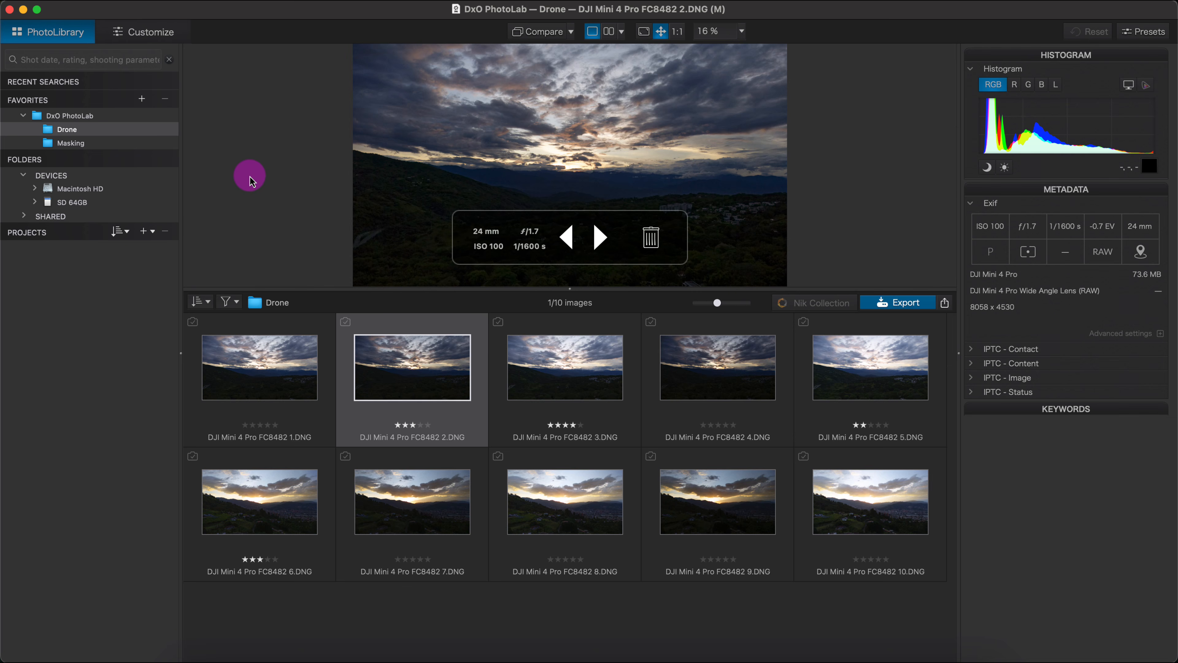
- Select all ten drone photos, from photo 1 to photo 10, and group them into a stack
click(263, 361)
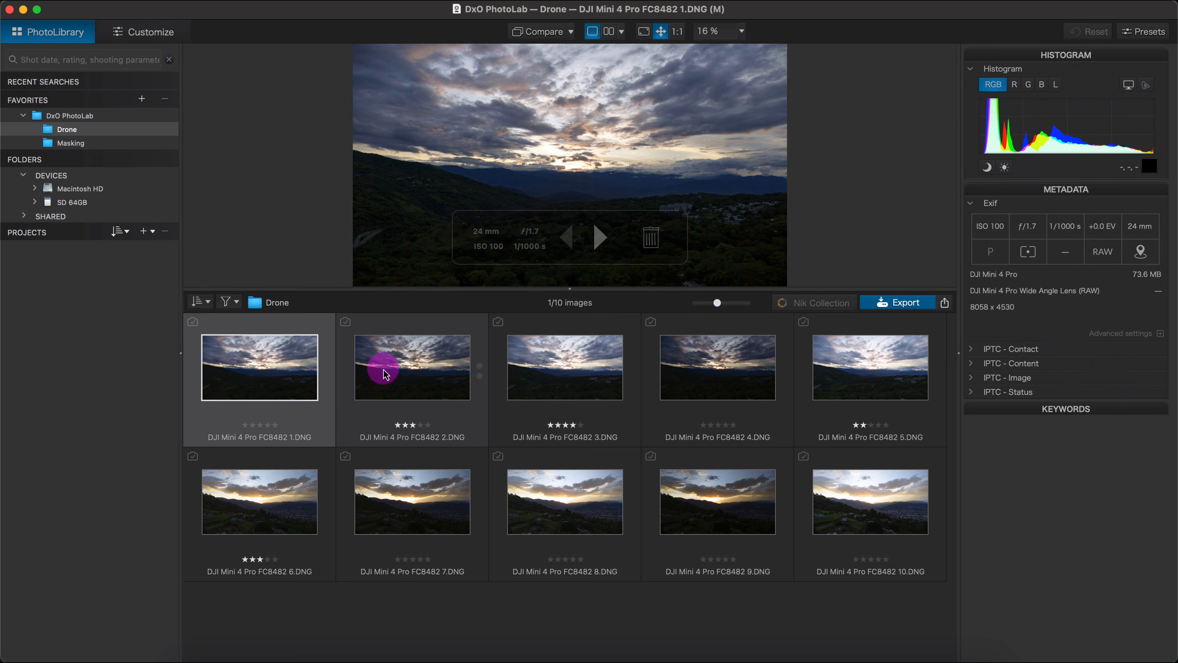
click(463, 369)
click(221, 348)
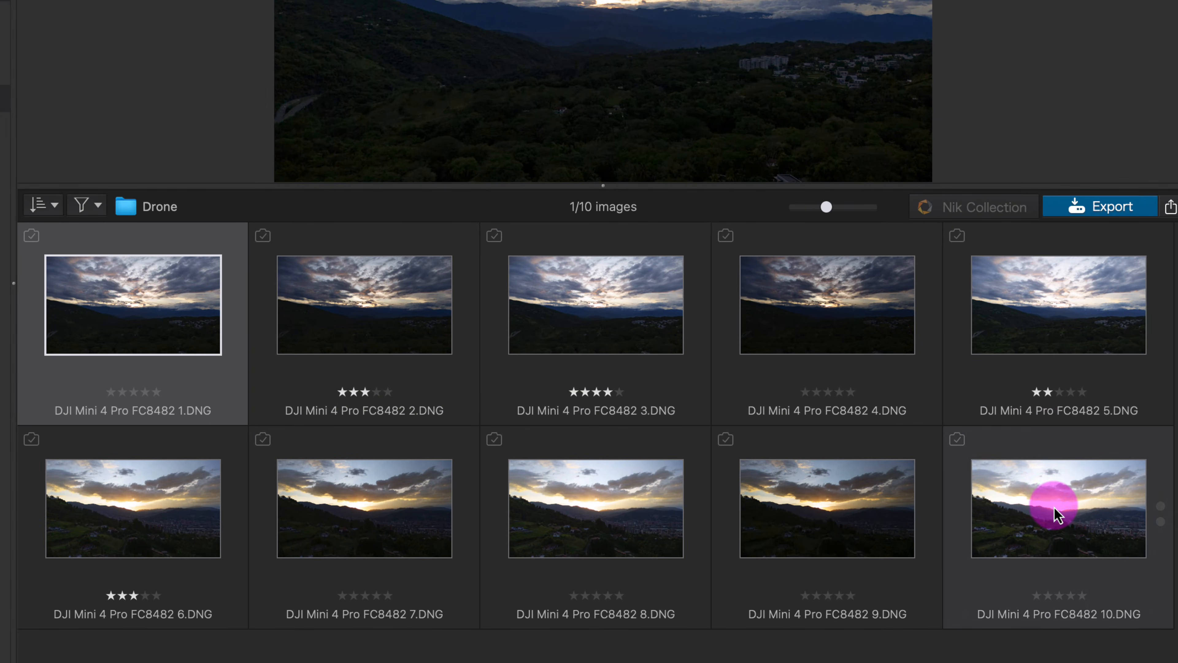
shift+click(1057, 515)
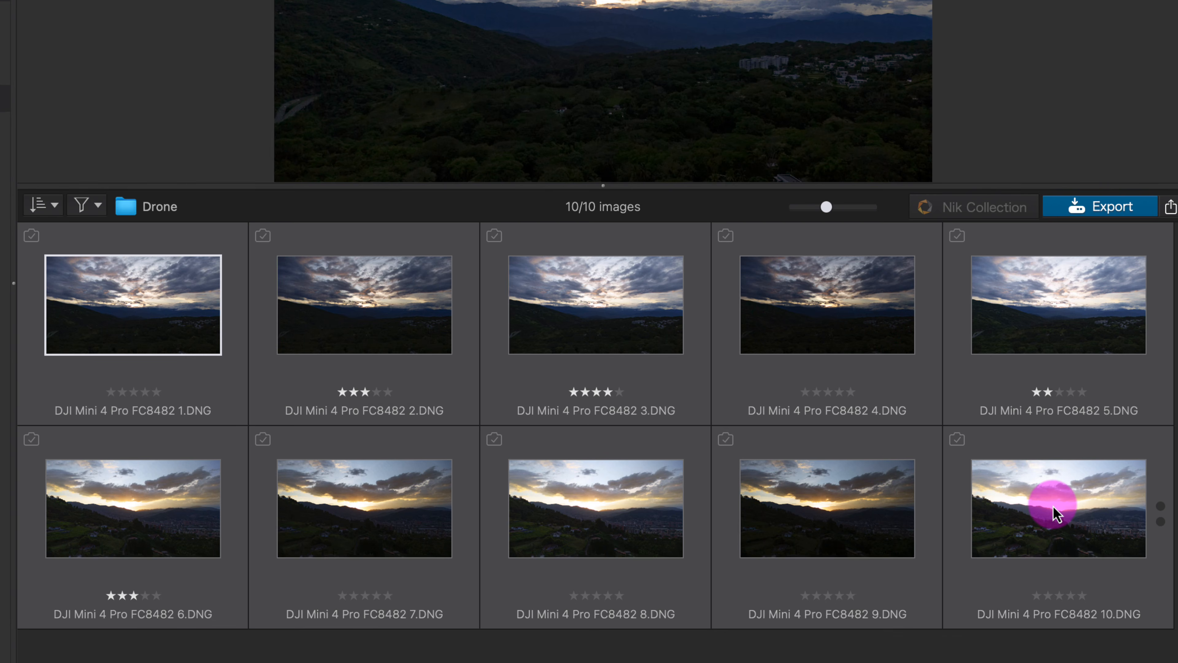
right_click(576, 317)
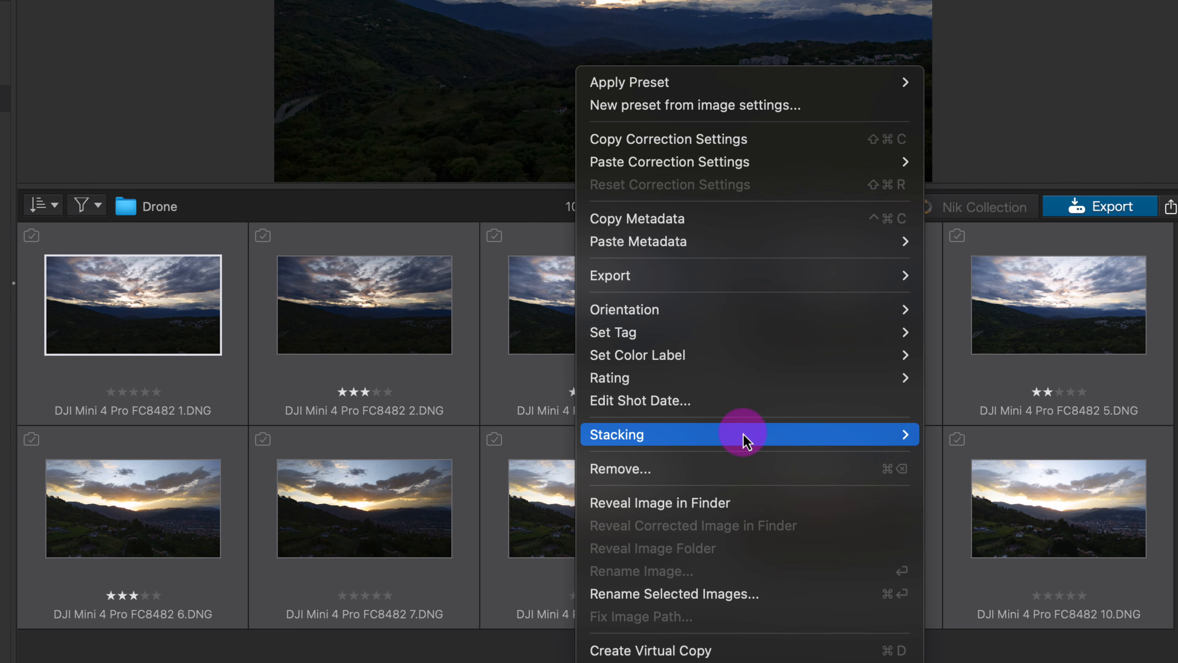
mouse_move(747, 438)
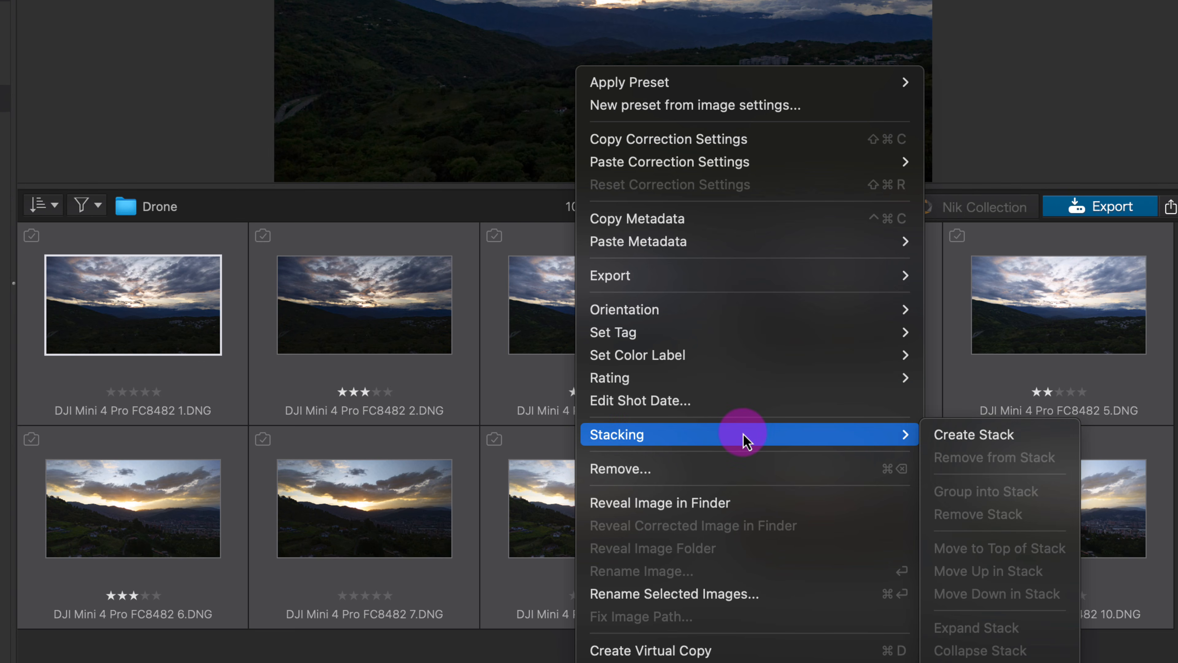
click(978, 436)
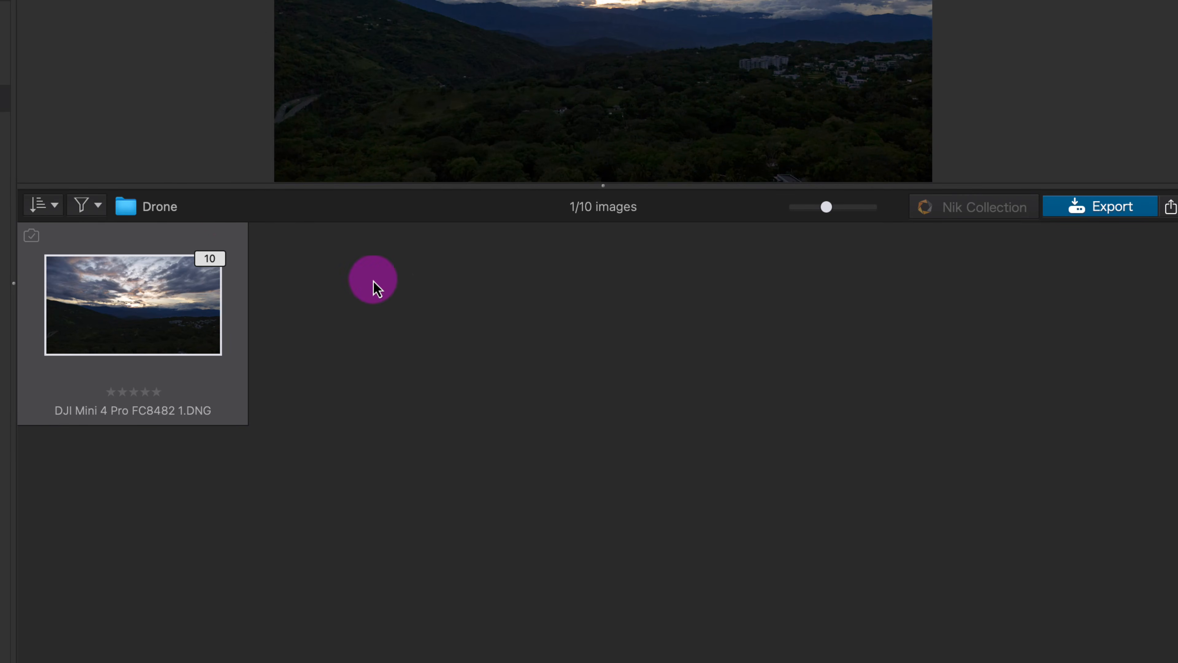
- Expand the stack of drone photos, collapse it and expand it again to view its images
click(212, 260)
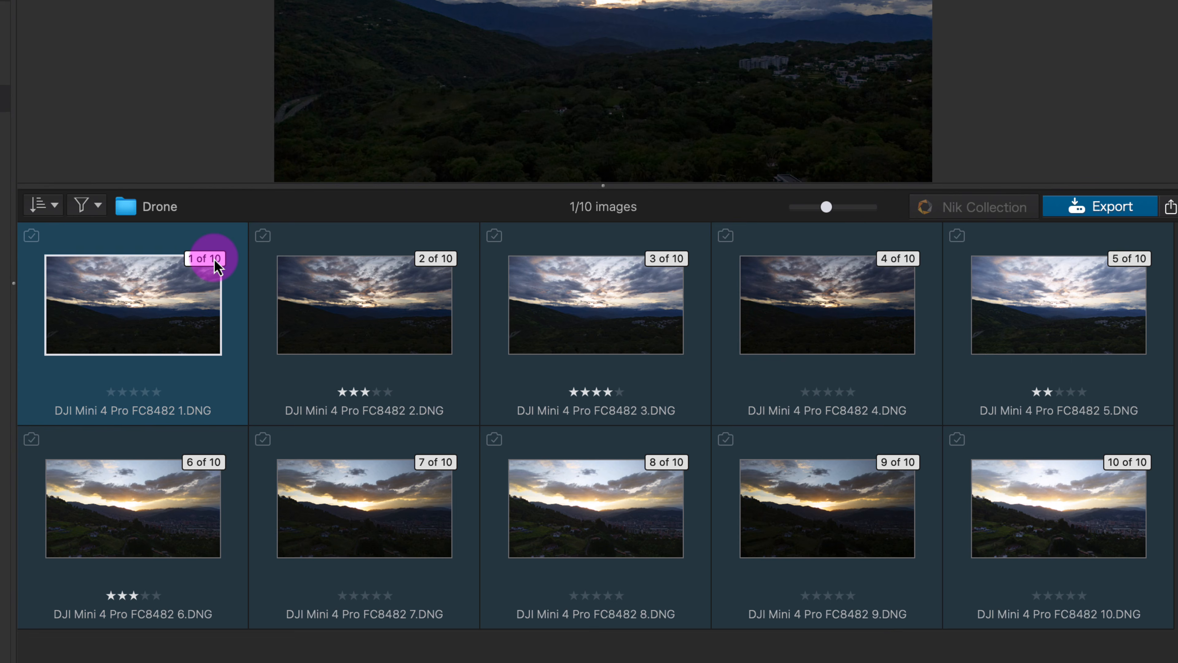
click(215, 263)
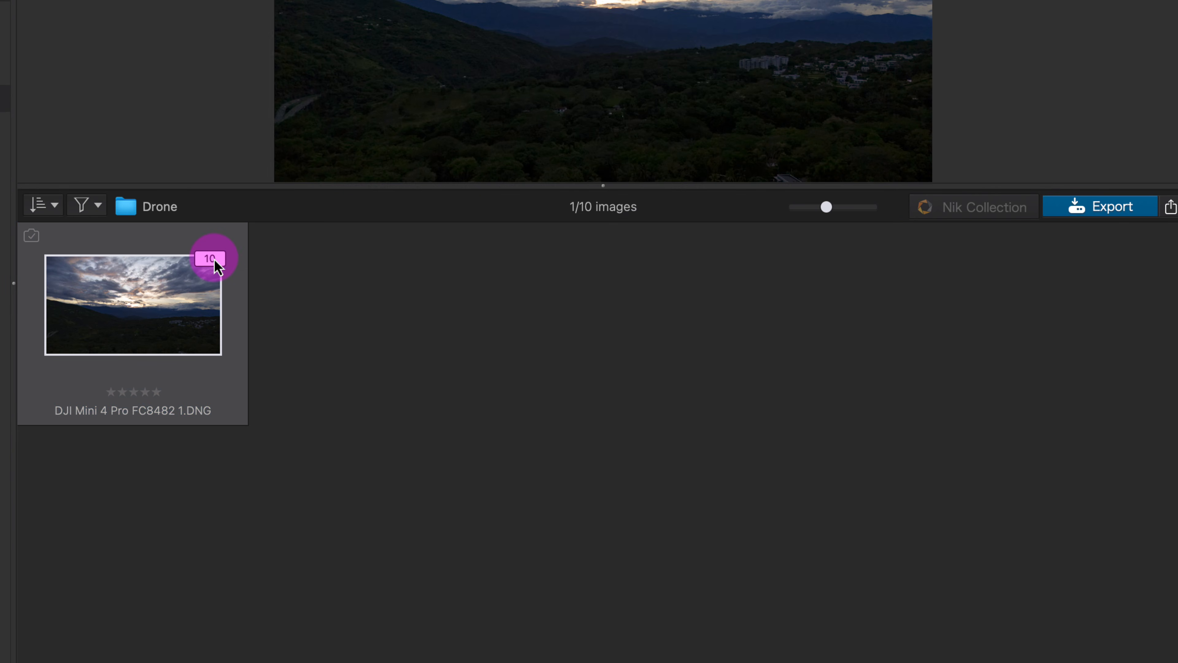
click(214, 260)
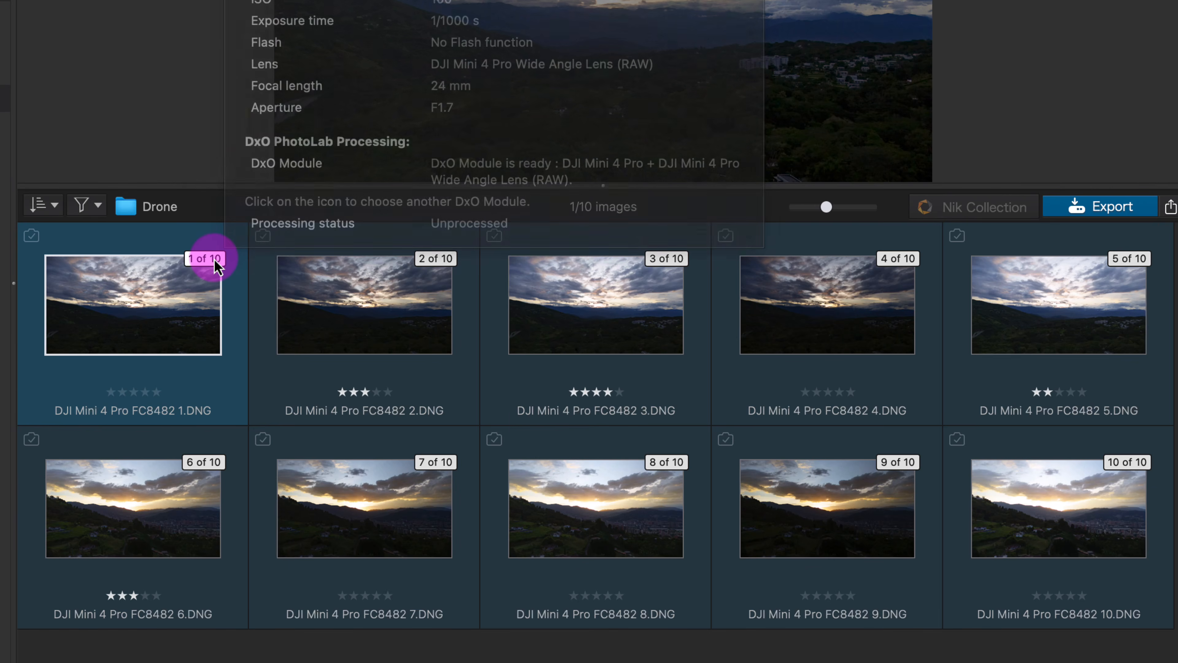
- Remove the stack that groups the drone photos, using Remove Stack from the first photo
right_click(163, 315)
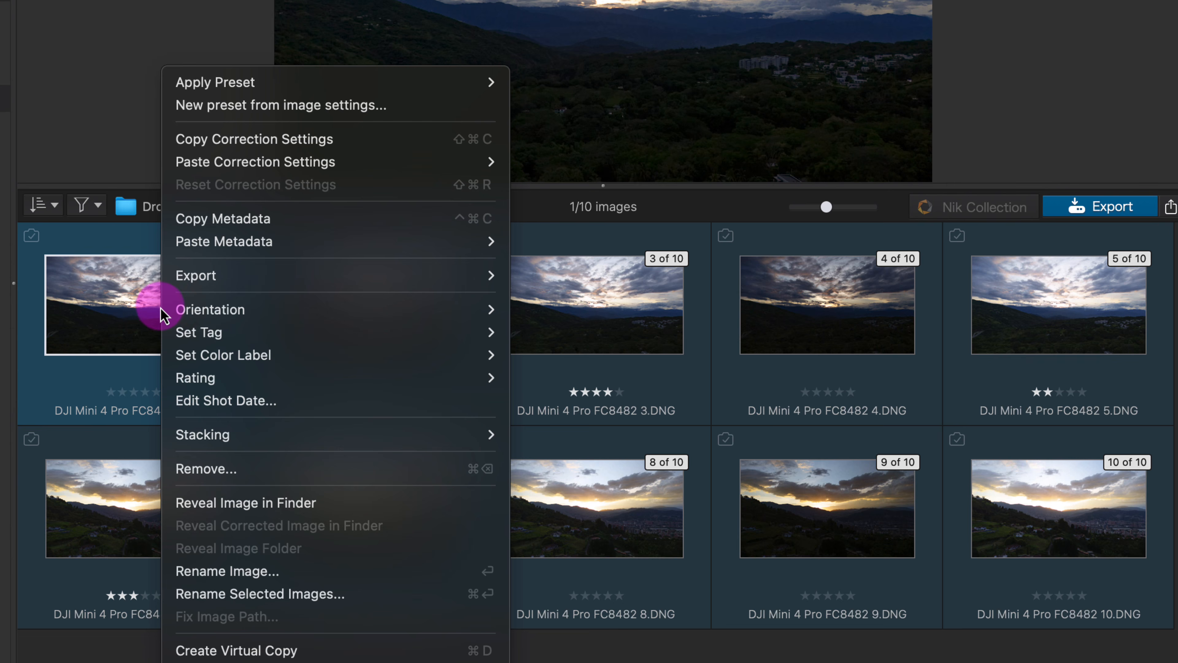
click(348, 446)
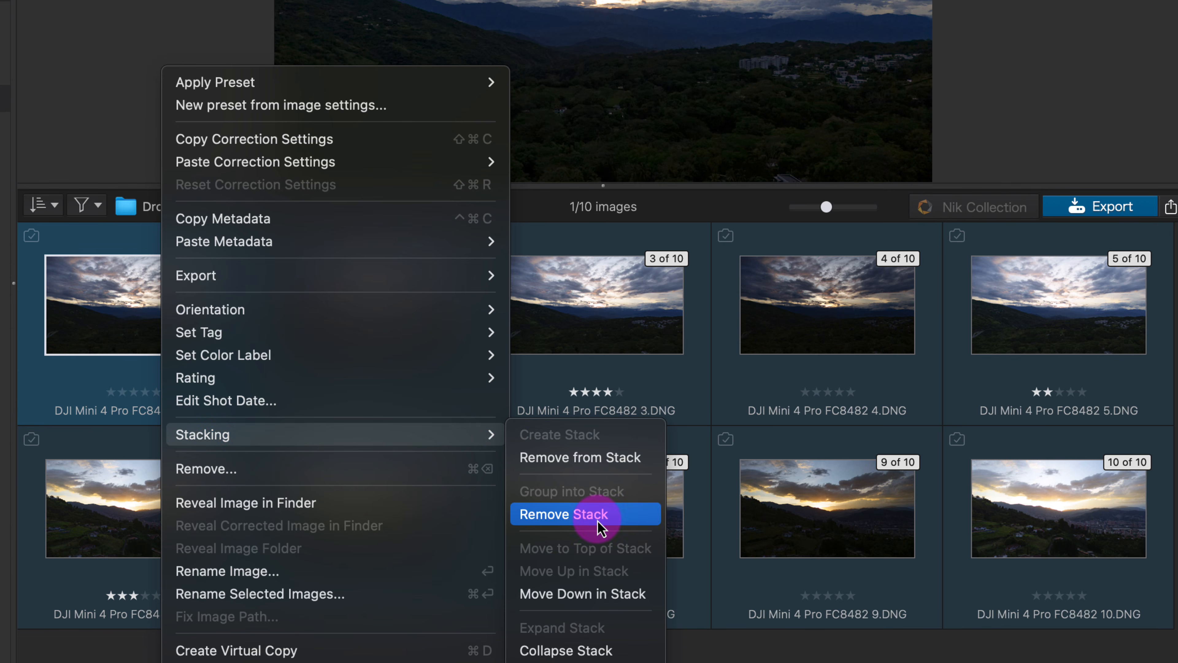
click(587, 656)
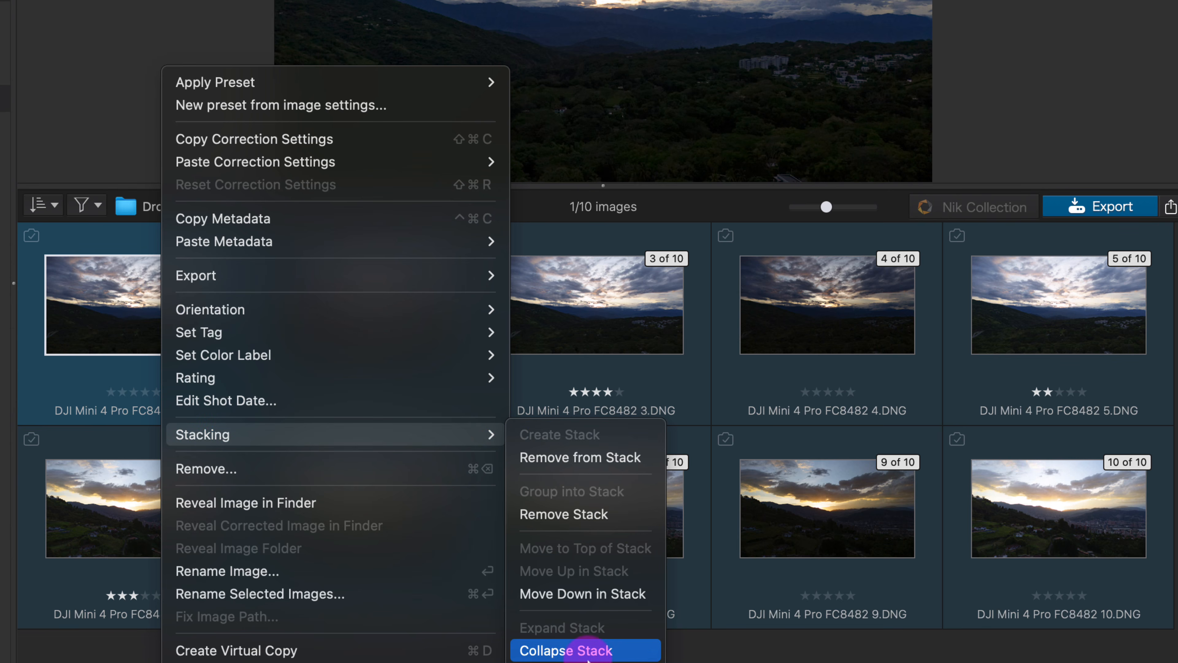
click(585, 515)
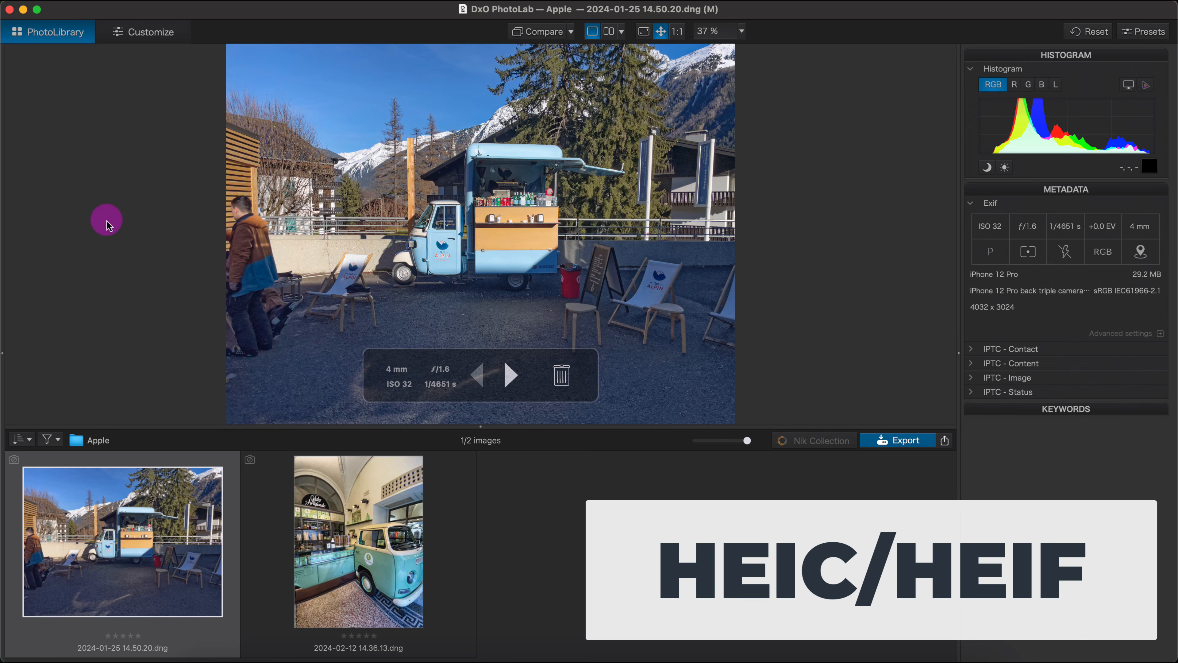
- View the two iPhone photos in the Apple folder in turn, ending on 2024-01-25 14.50.20.dng
click(331, 513)
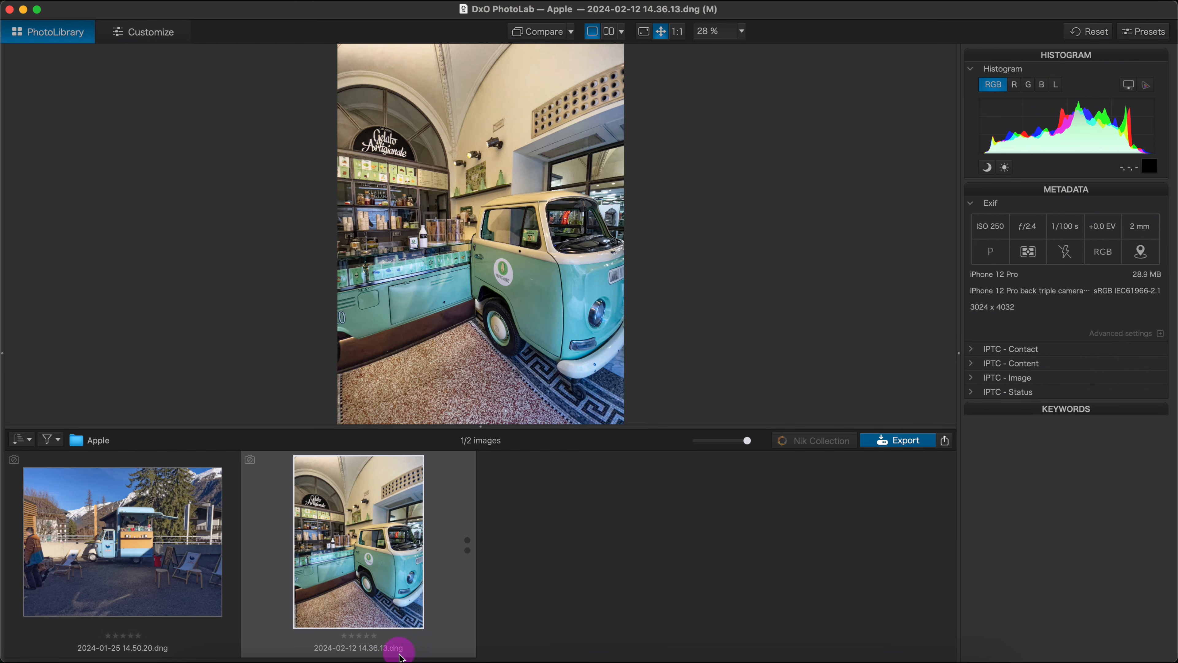
click(137, 517)
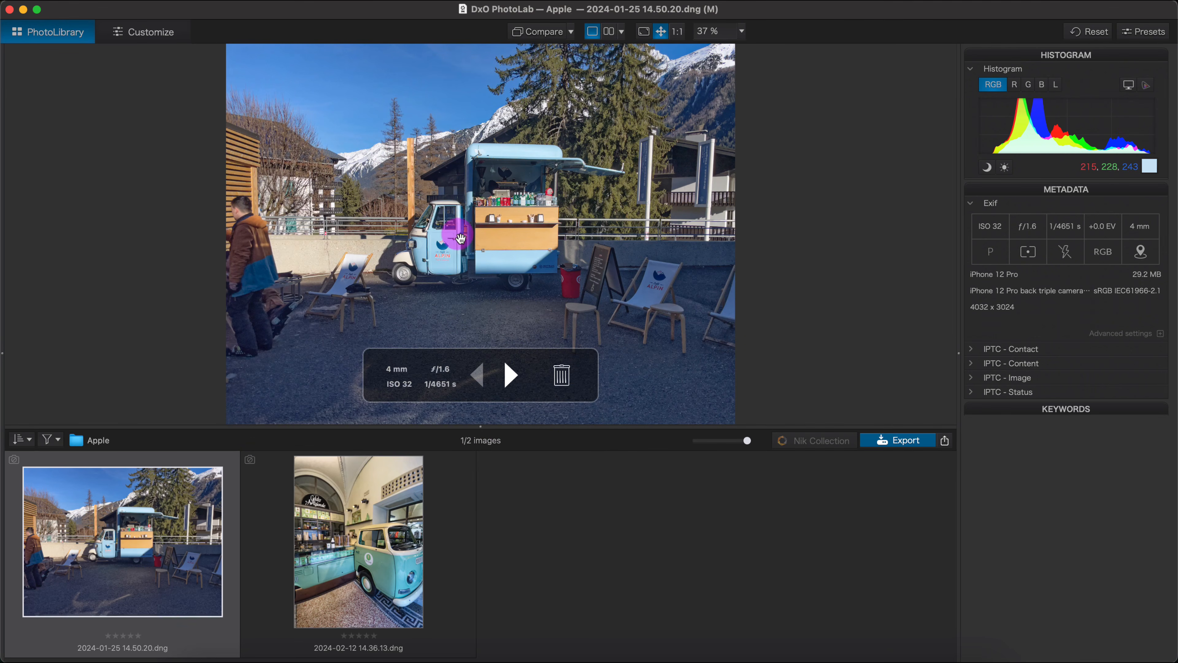
click(371, 522)
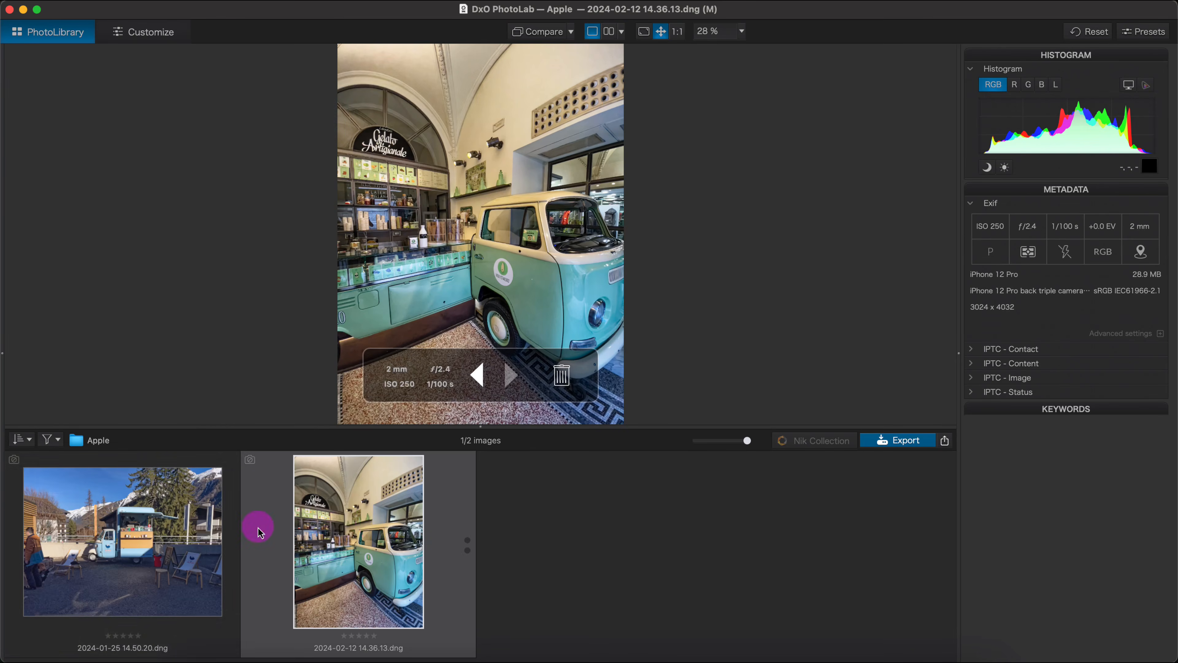
click(143, 534)
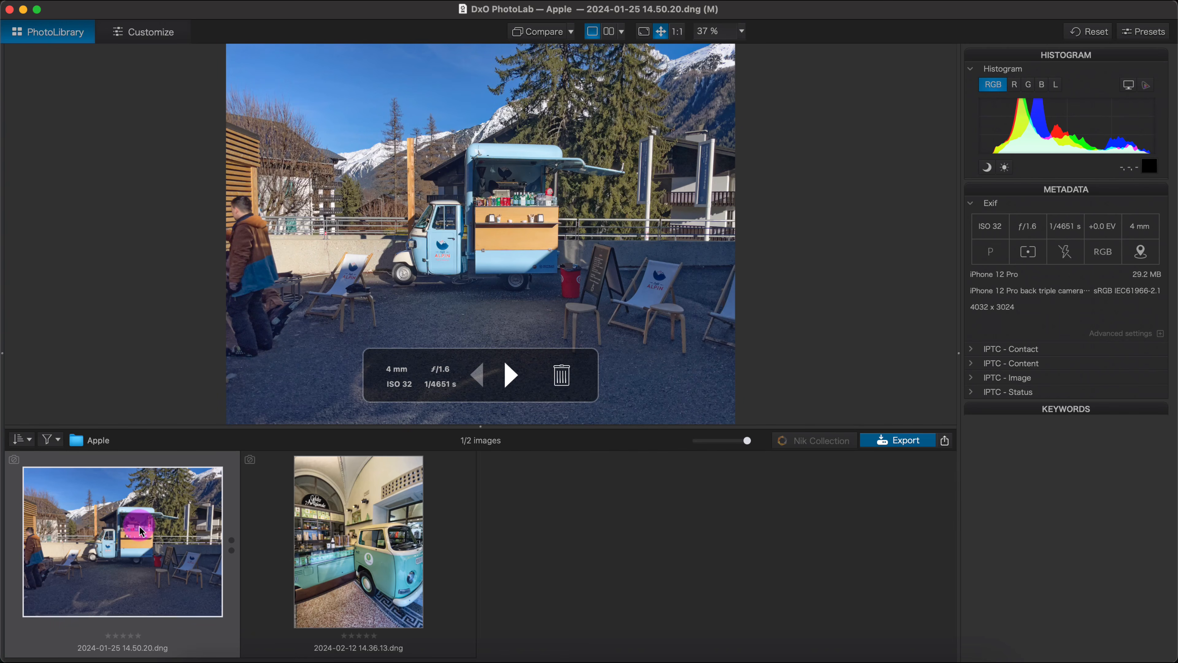
- Open Manage DxO Modules, examine the supported Apple iPhone models and collapse the Apple group
click(262, 2)
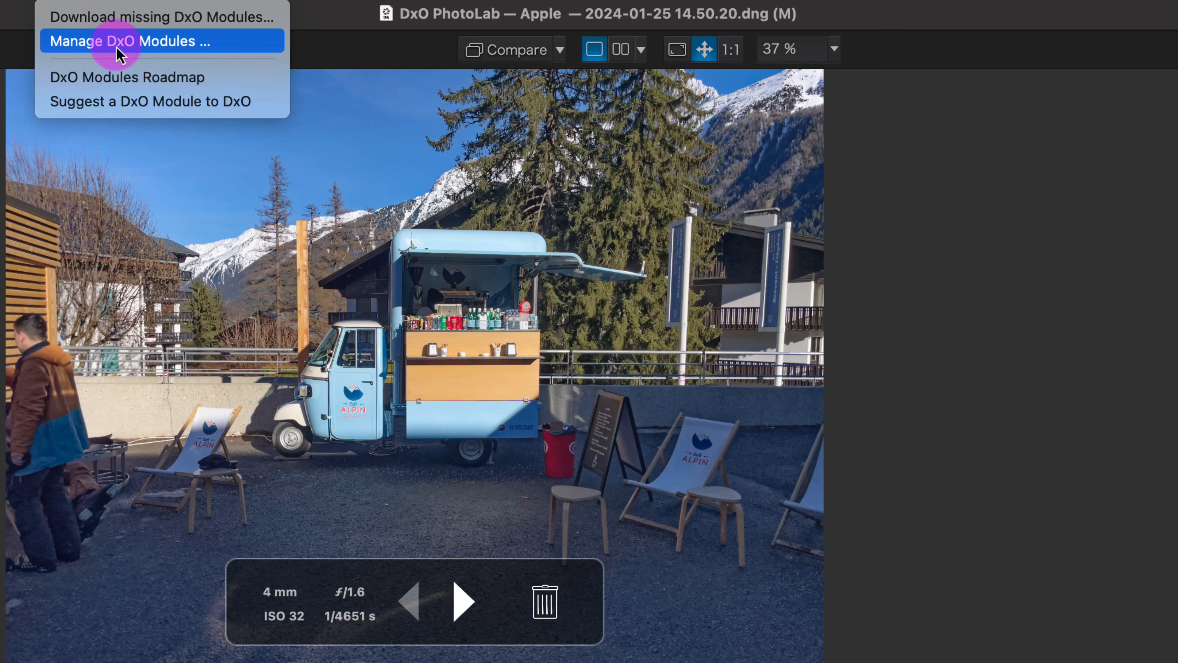
click(120, 52)
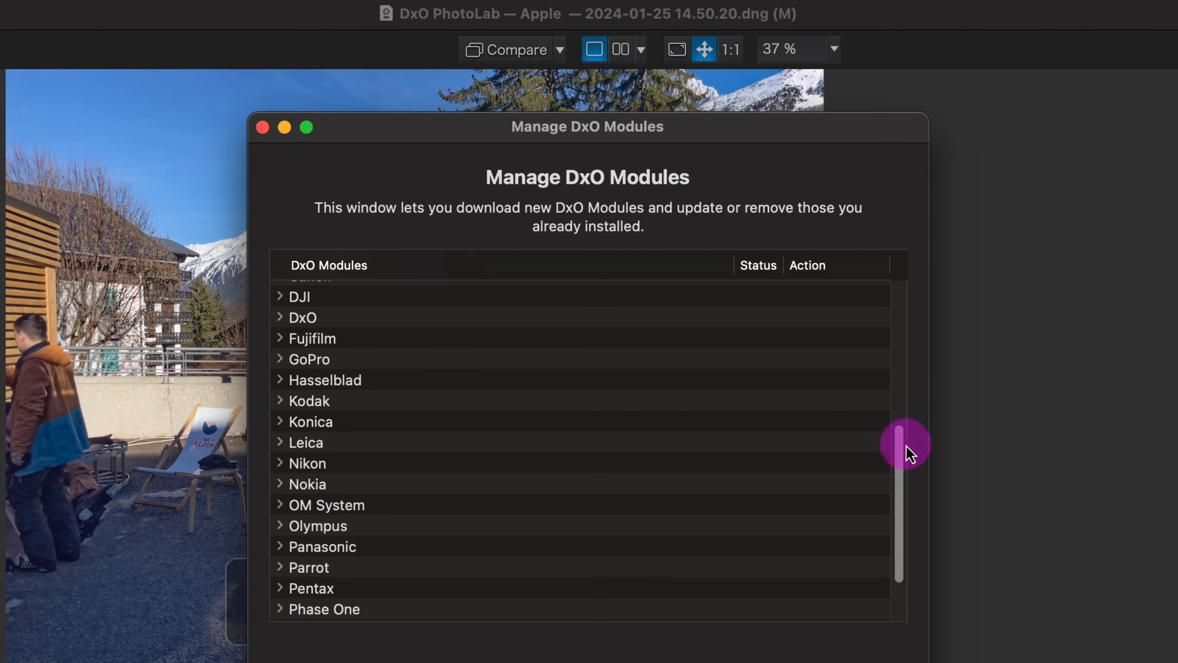
drag(908, 448, 899, 265)
click(279, 271)
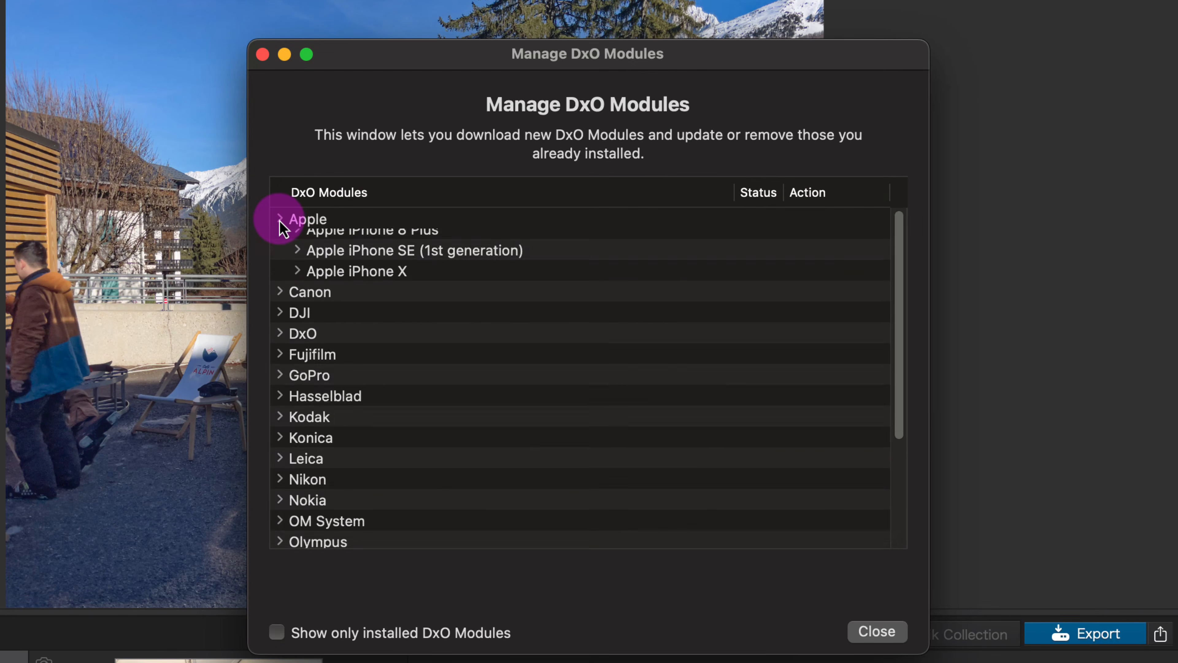
click(280, 271)
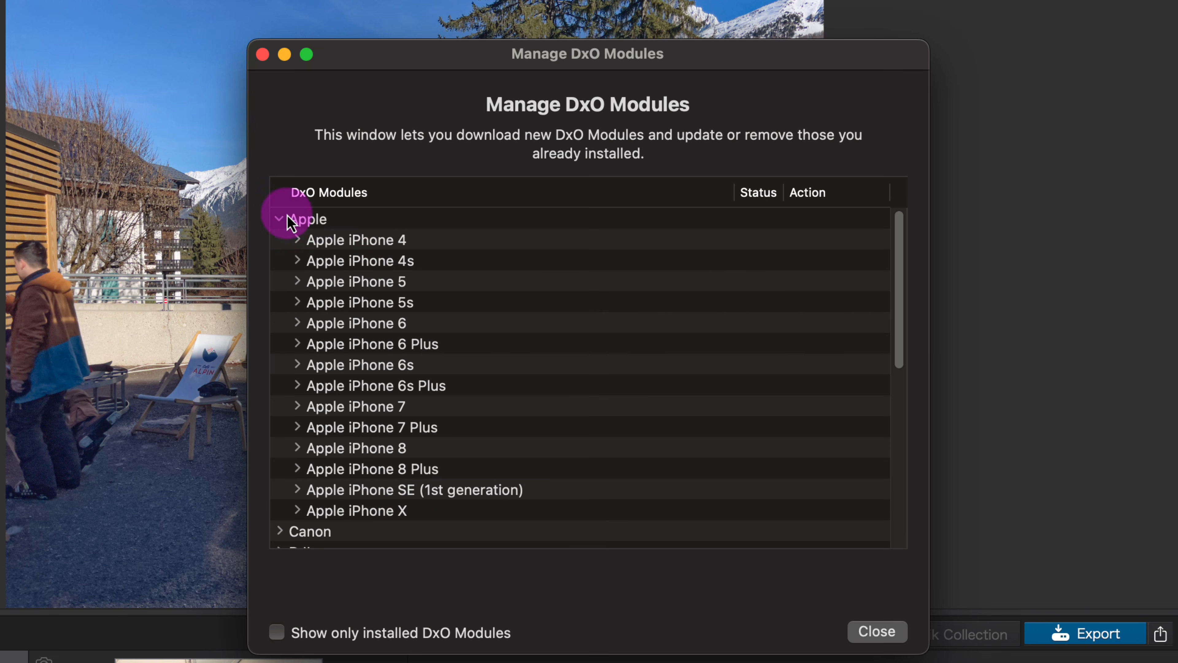
click(279, 219)
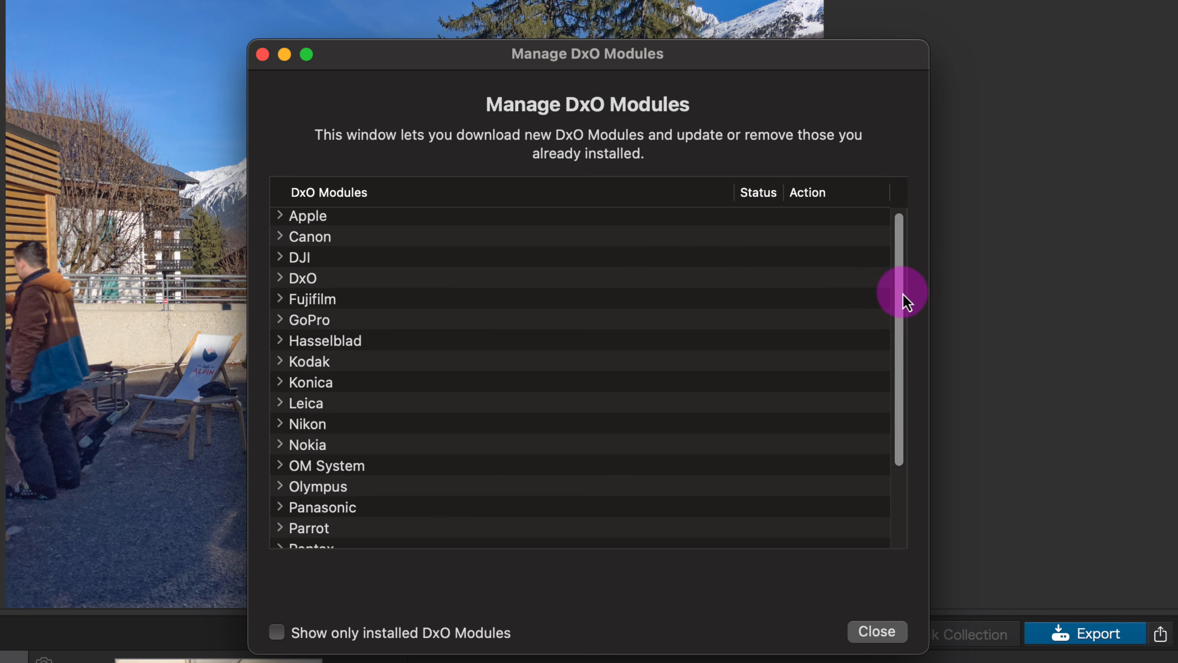
- Browse the remaining camera brands, examine the Samsung models and close the module manager
drag(905, 303, 907, 334)
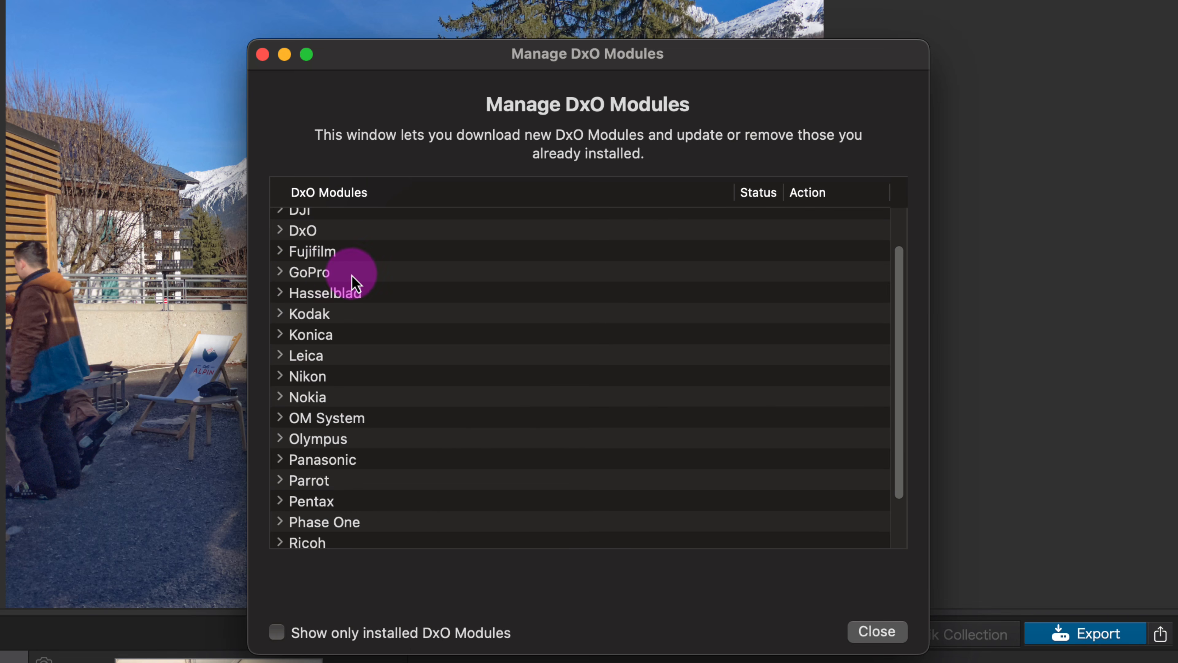
drag(898, 373, 891, 475)
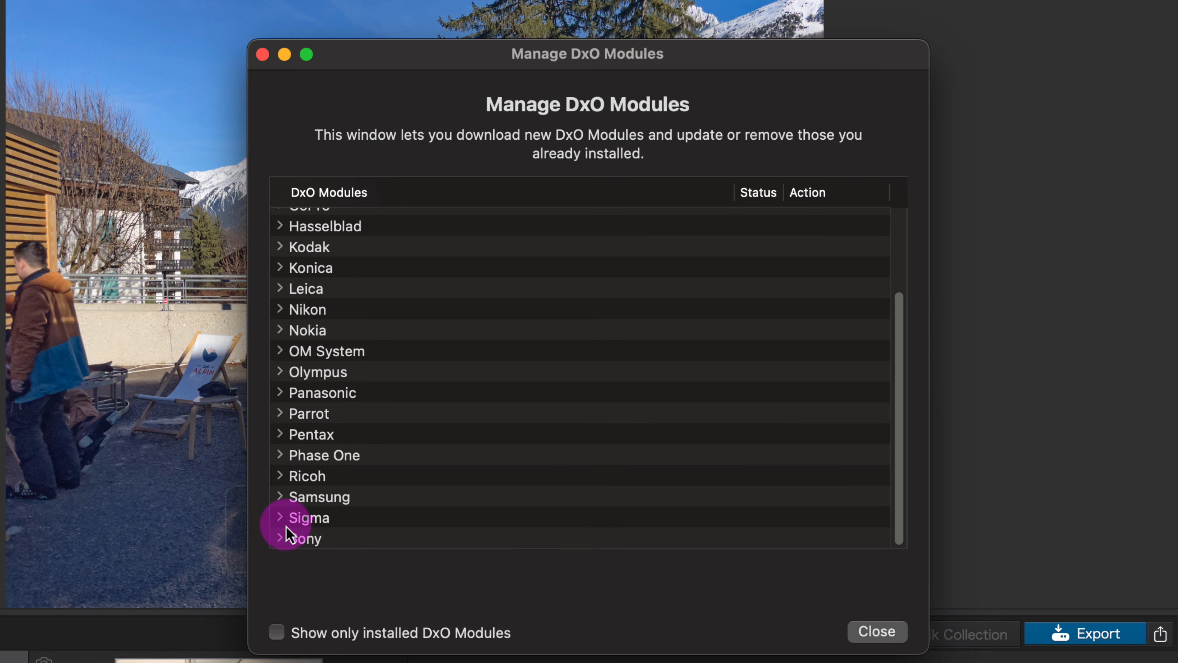
click(280, 496)
drag(912, 317, 901, 419)
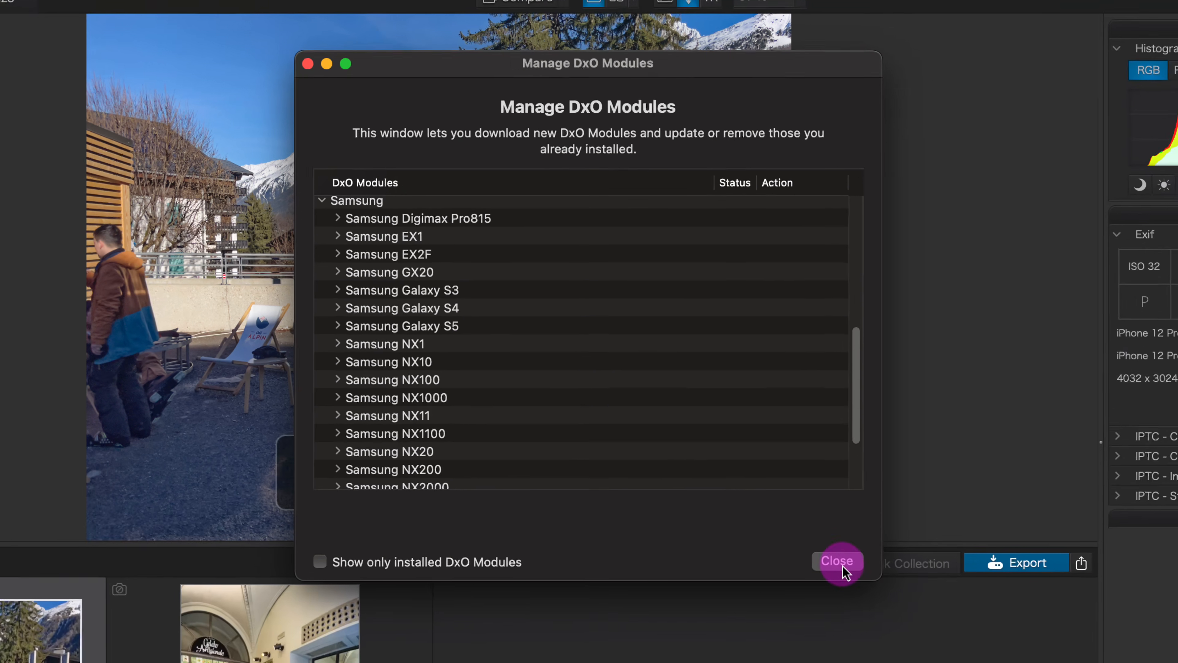
click(877, 631)
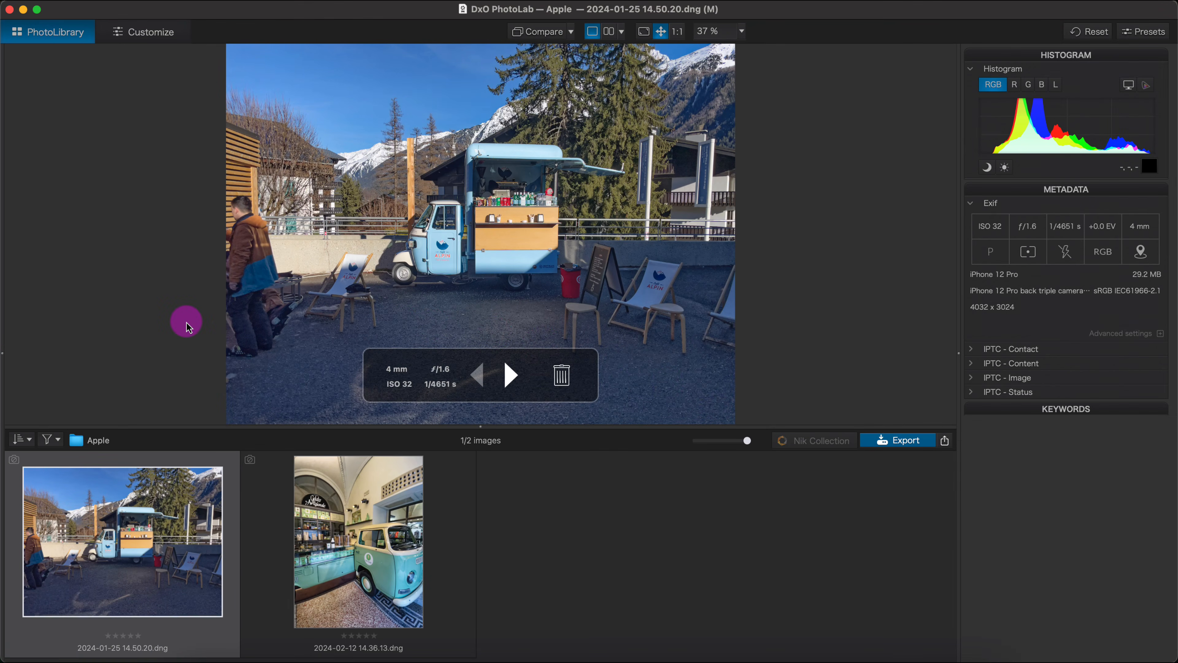